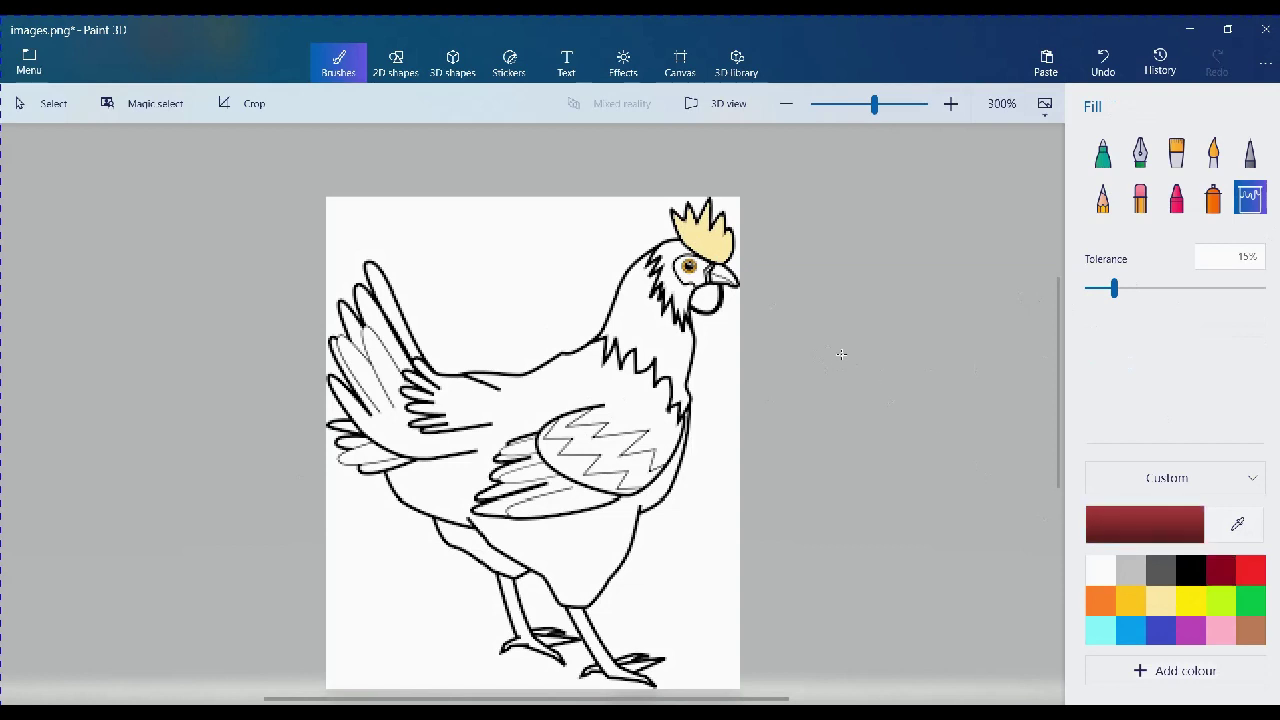
- Fill the hen's wattle dark red, its head feathers lime and the area around the eye indigo
click(705, 297)
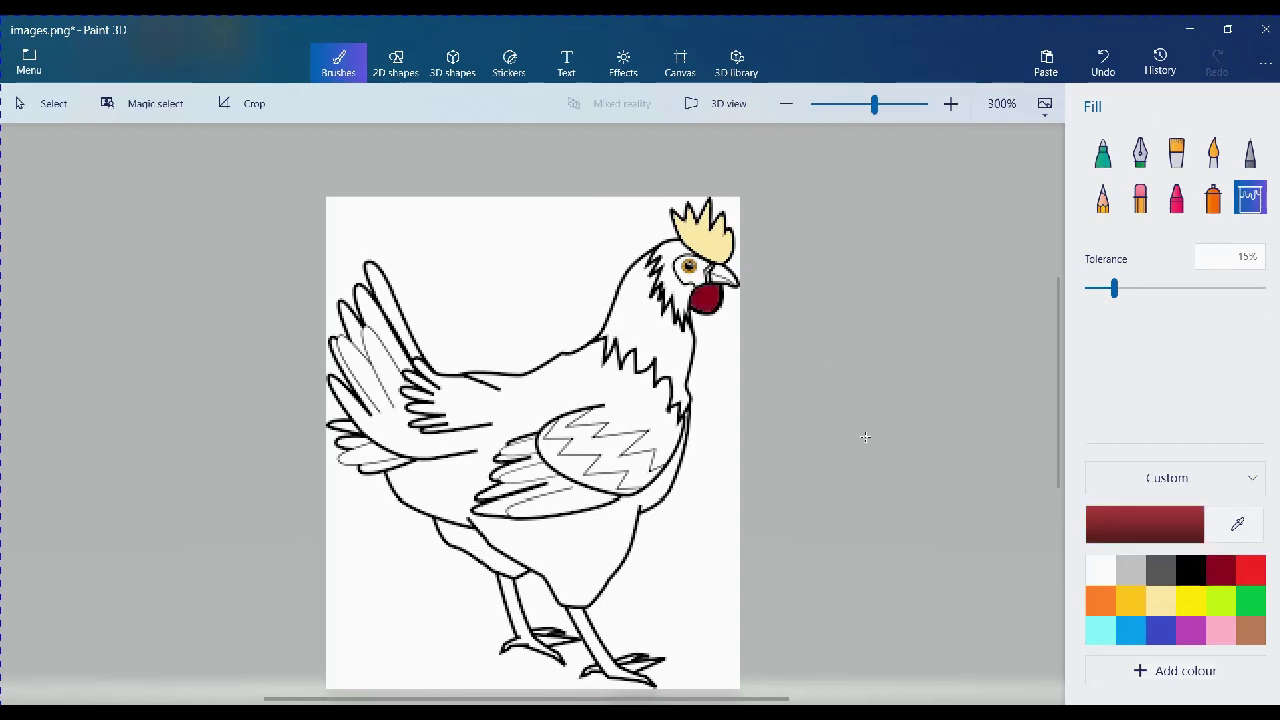
click(1221, 600)
click(668, 285)
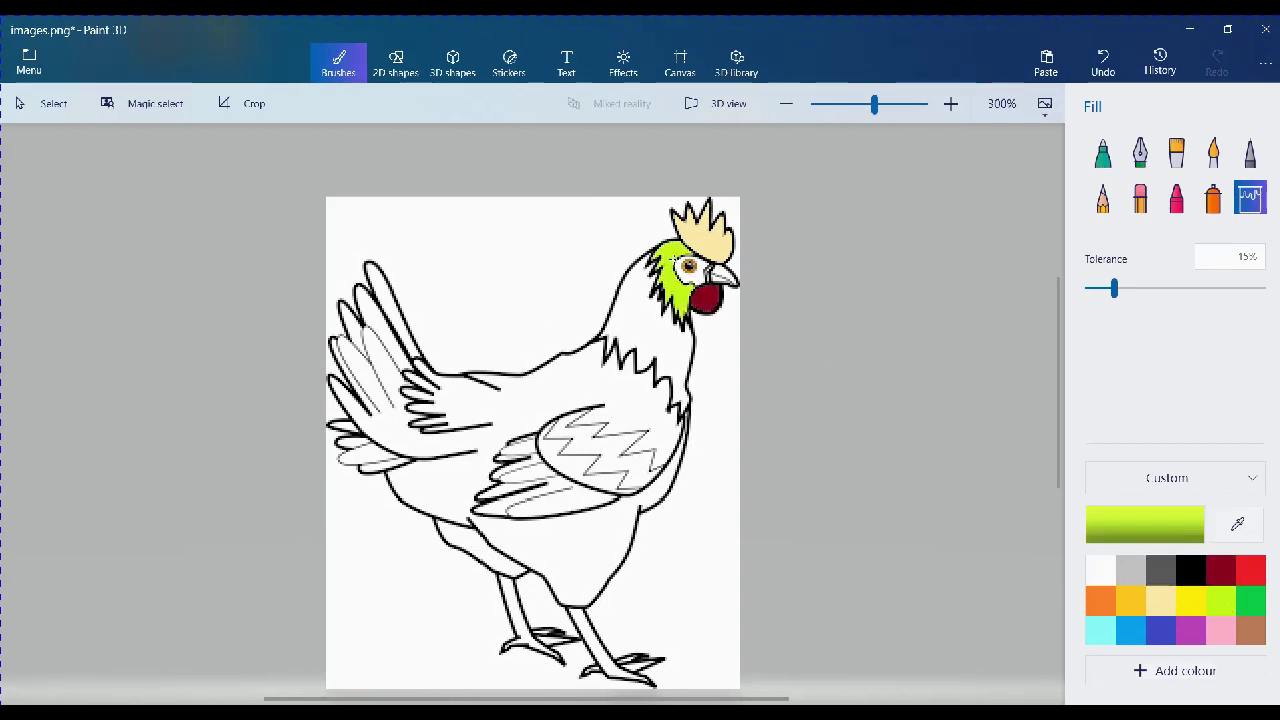
click(1158, 632)
click(681, 268)
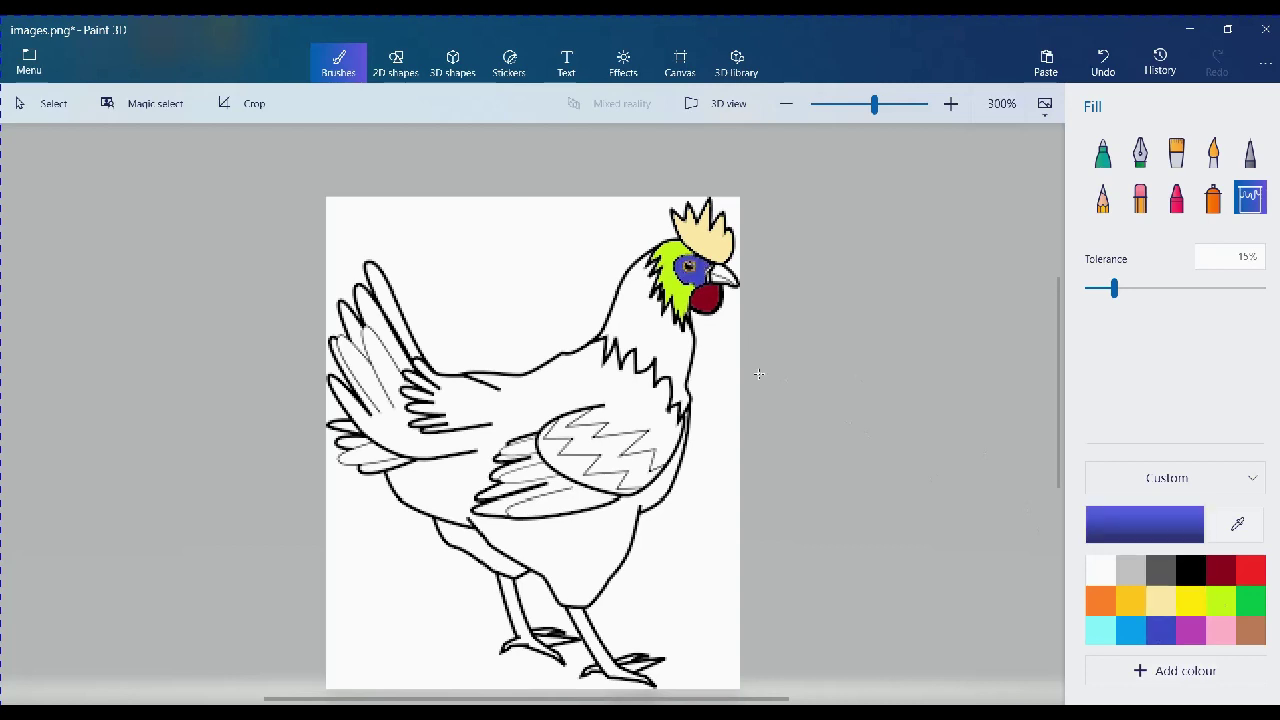
- Fill the hen's beak orange and undo the fill on its lower part
click(1103, 611)
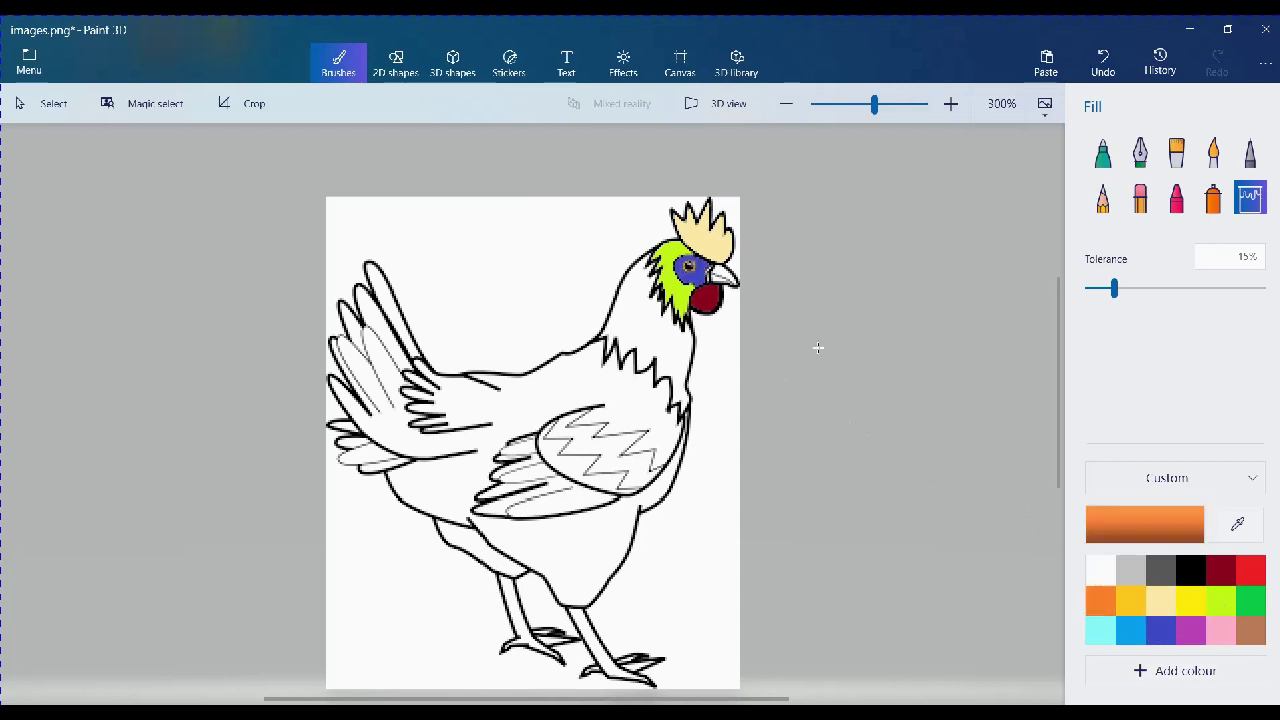
click(717, 271)
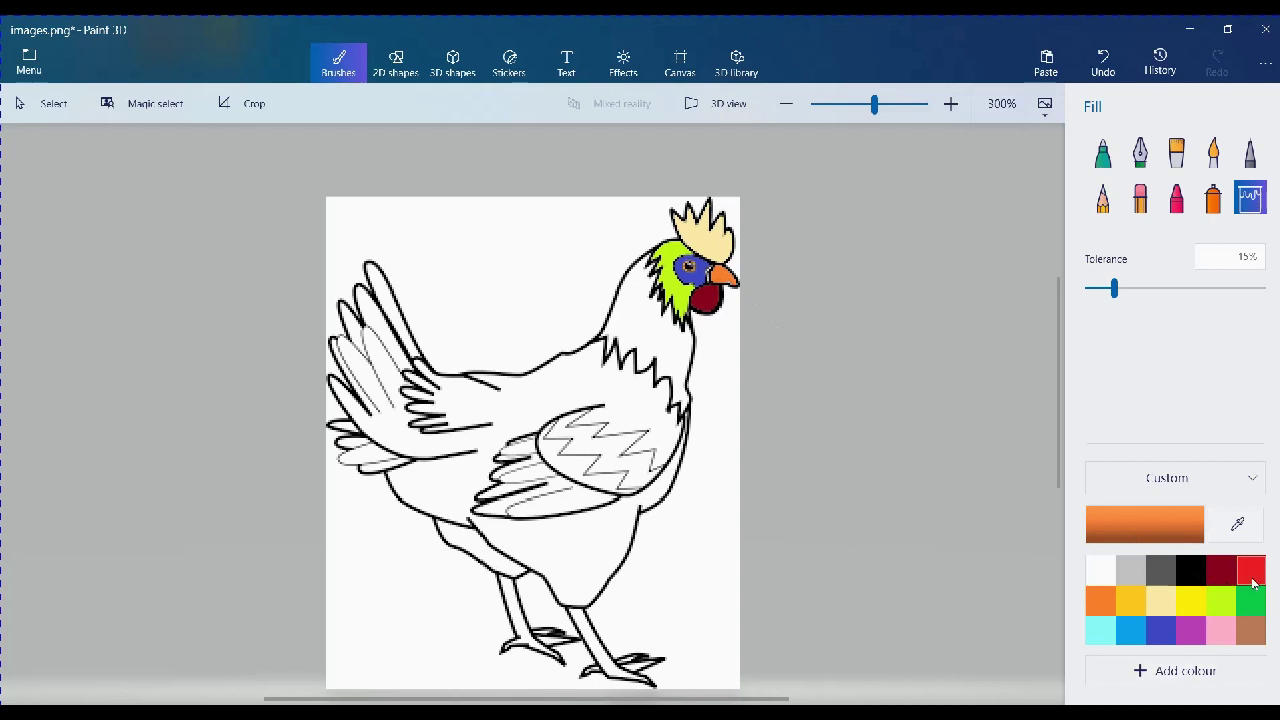
key(ctrl+z)
- Fill the uppermost long tail feather and one lower tail feather with red
click(1250, 570)
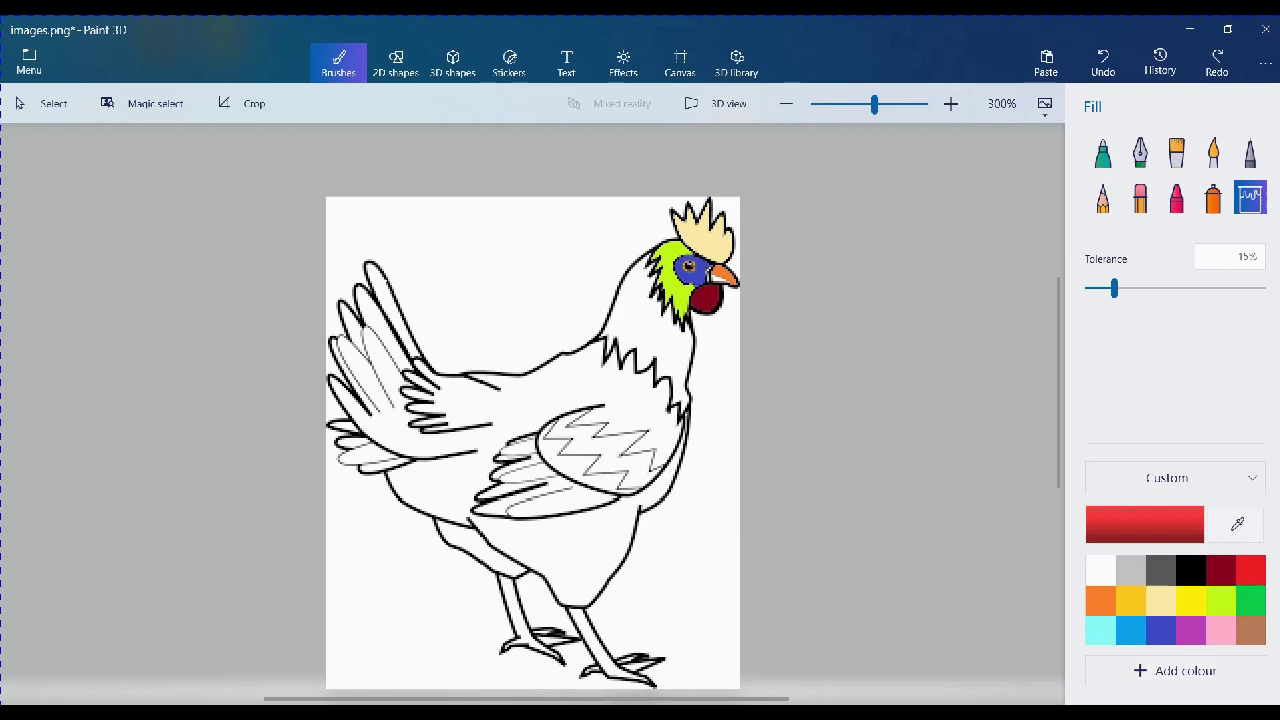
click(394, 311)
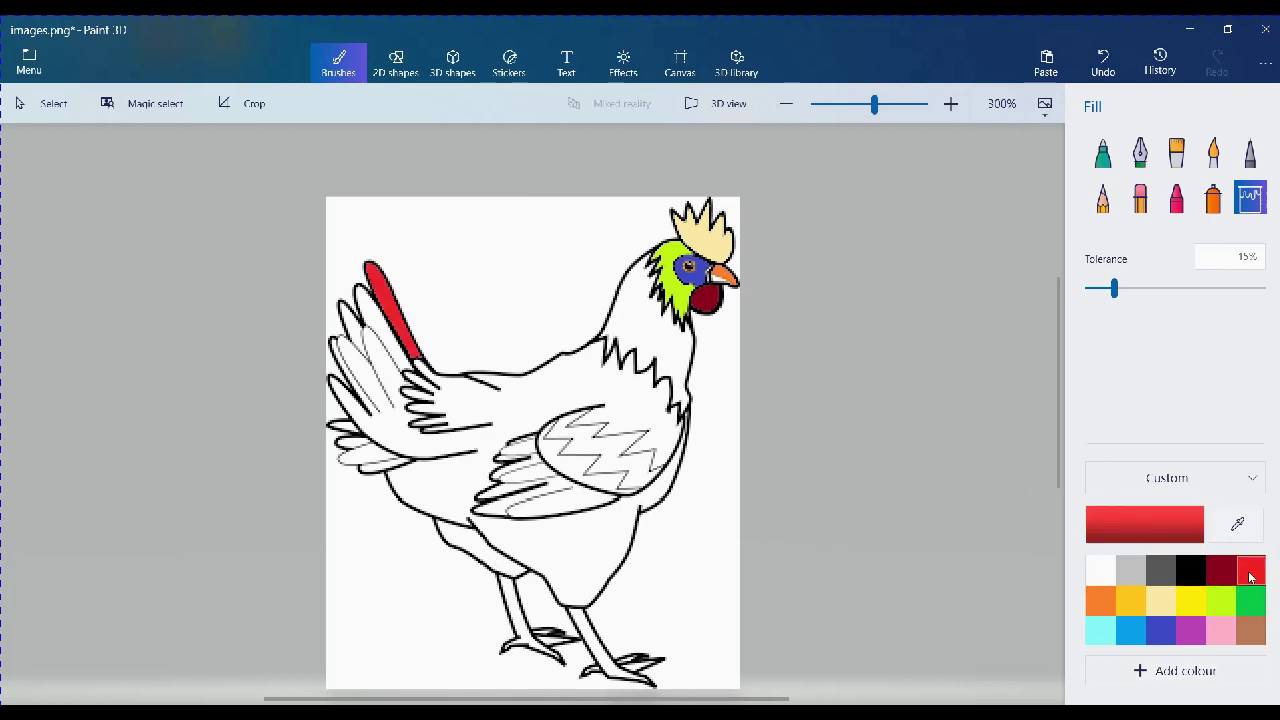
click(361, 456)
- Fill the small pointed feather low on the tail with indigo and undo the fill attempted on the feather below it
click(1156, 630)
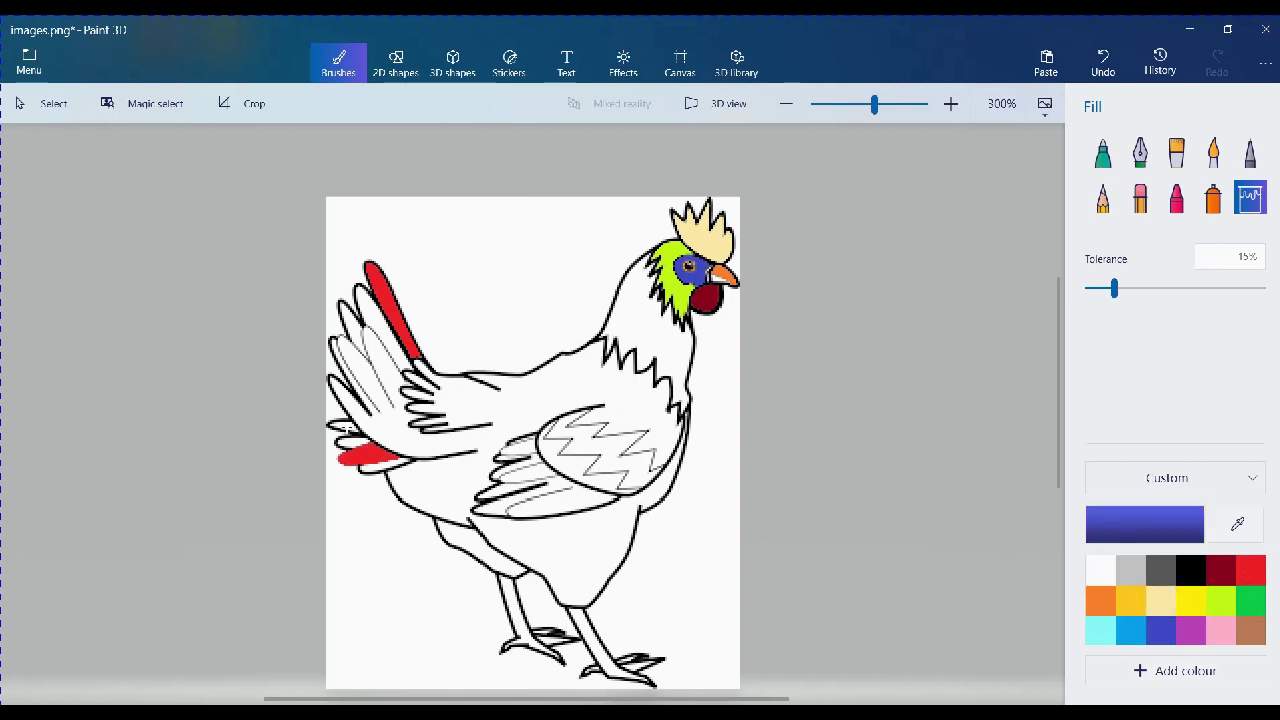
click(343, 427)
click(353, 442)
key(ctrl+z)
- Mix a custom dark green and add it to the colour palette
click(1192, 672)
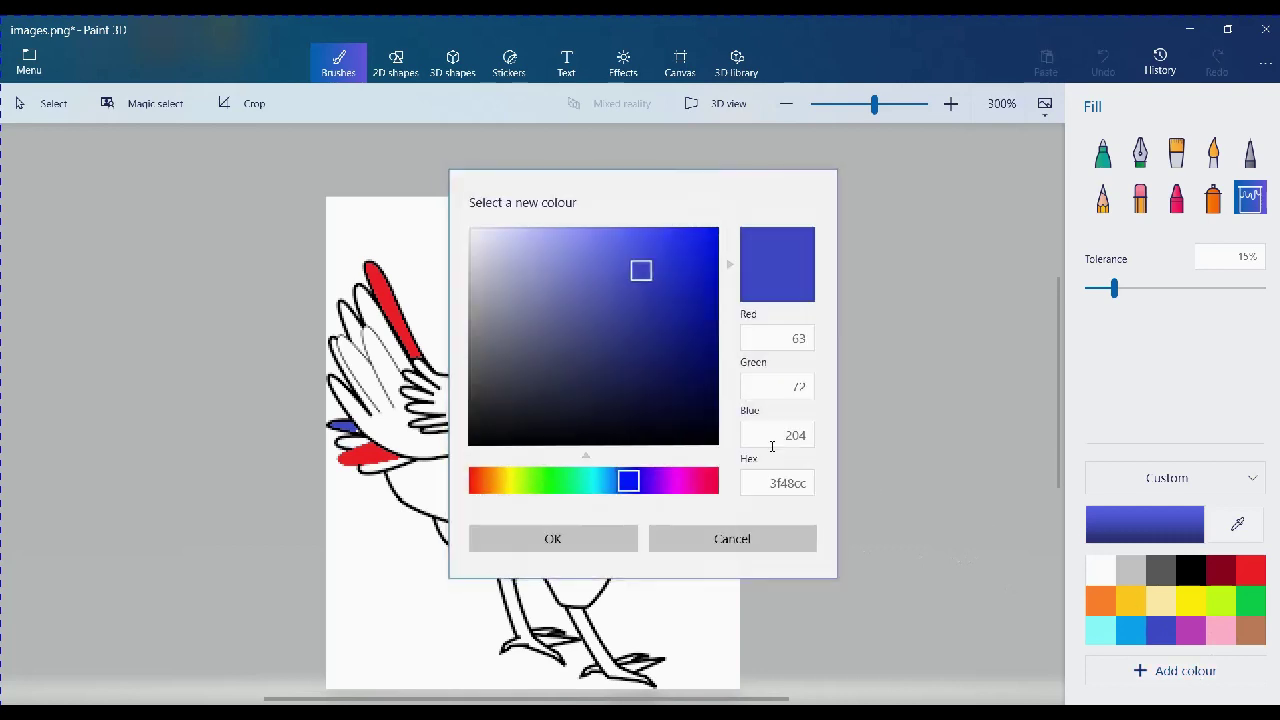
click(576, 485)
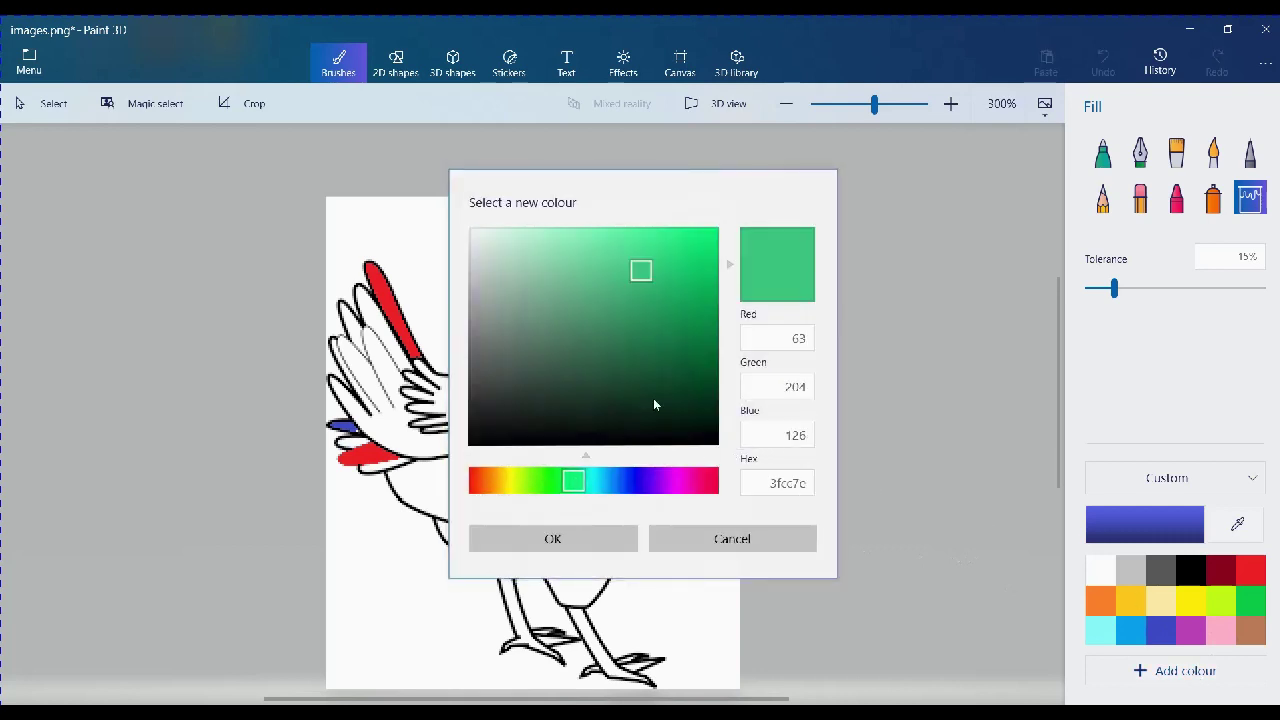
click(687, 357)
click(619, 541)
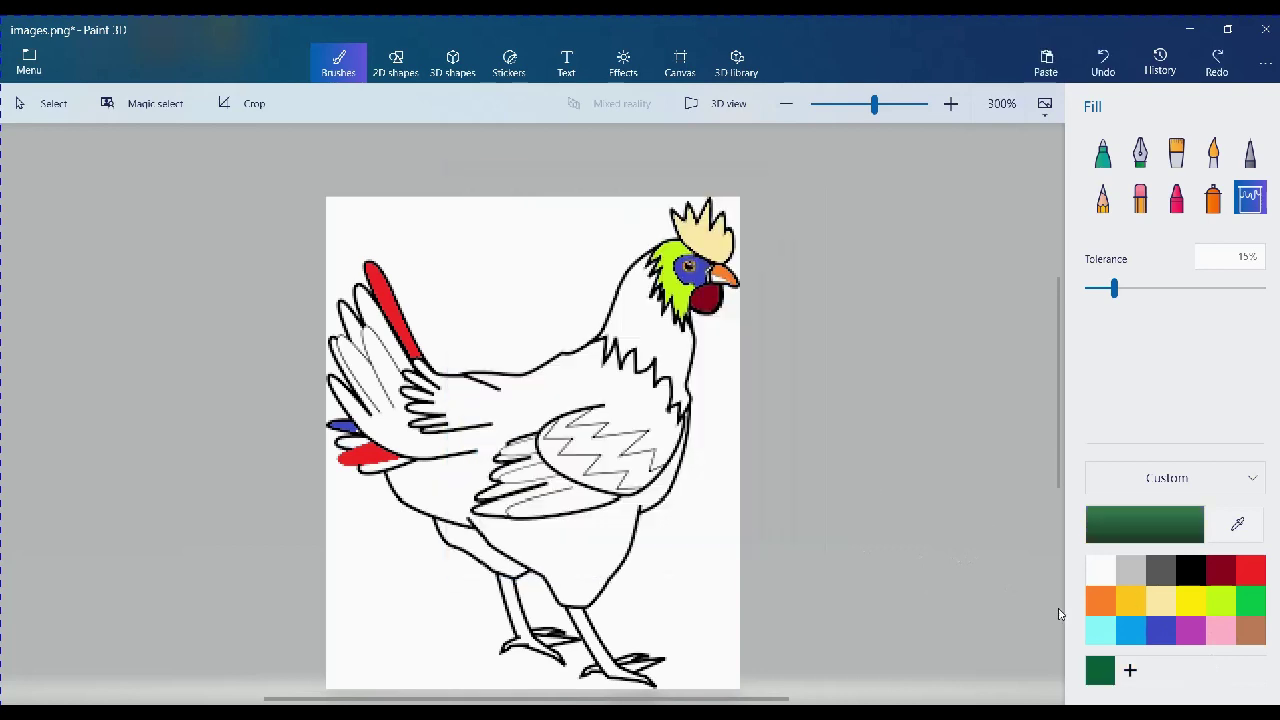
- Fill an upper tail feather with light blue and undo the same fill on the wing feathers
click(1130, 630)
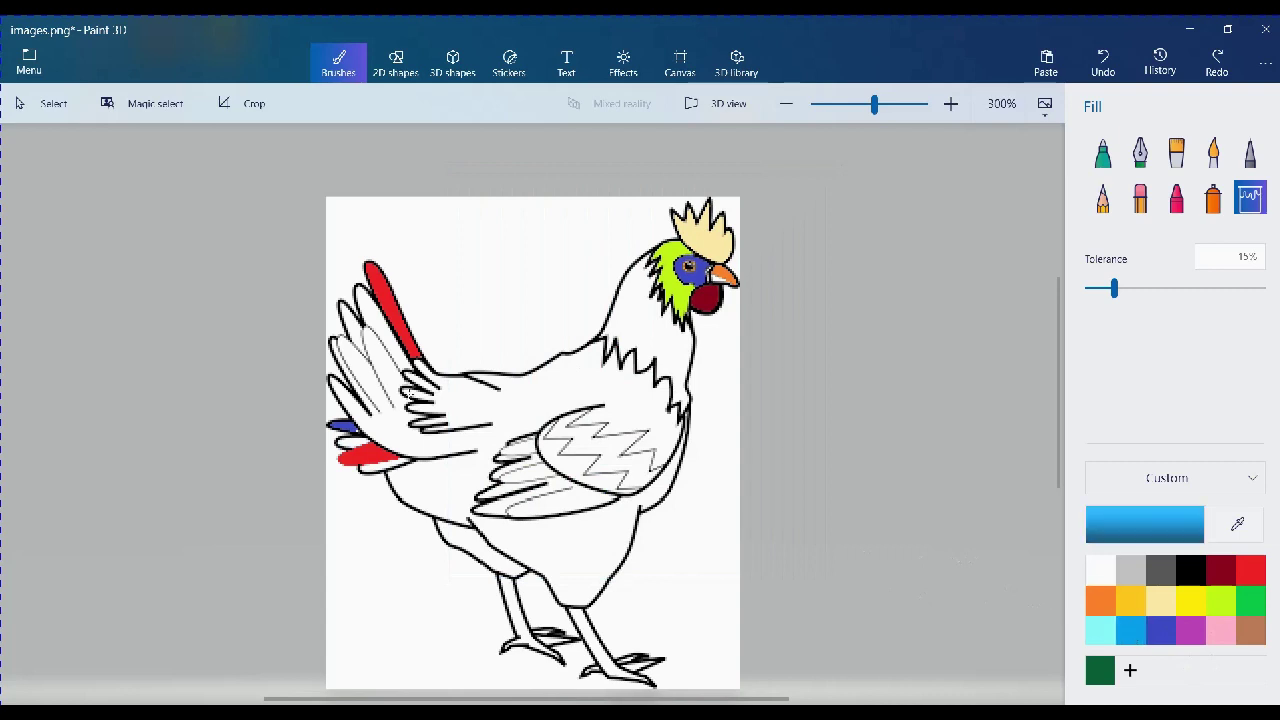
click(356, 327)
click(497, 486)
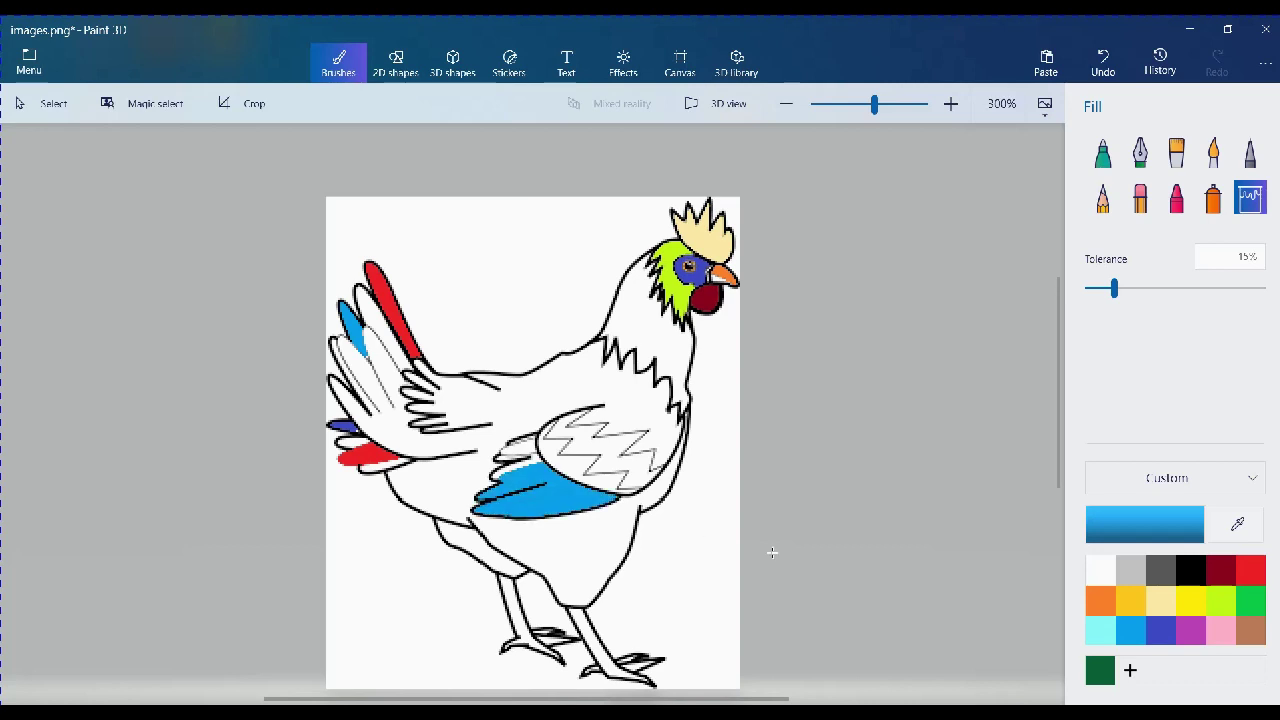
key(ctrl+z)
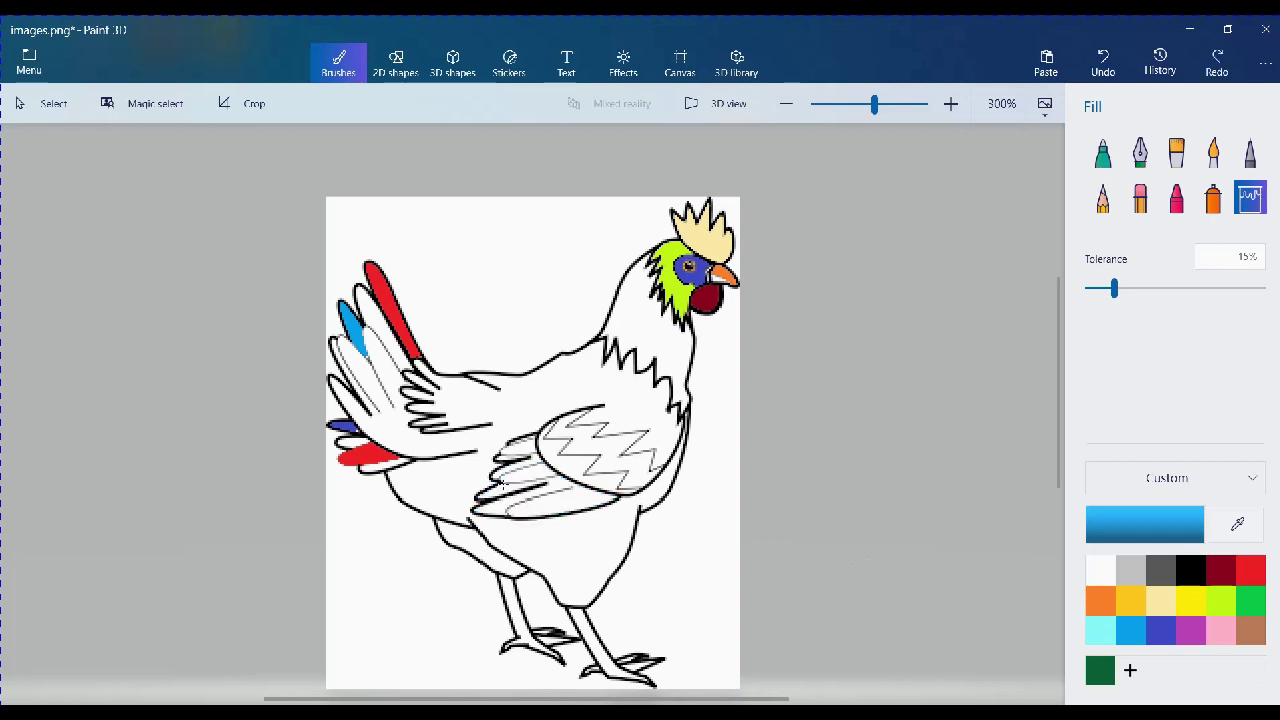
- Draw a black 5 px Marker stroke at 62% opacity along the upper front edge of the wing
click(1190, 570)
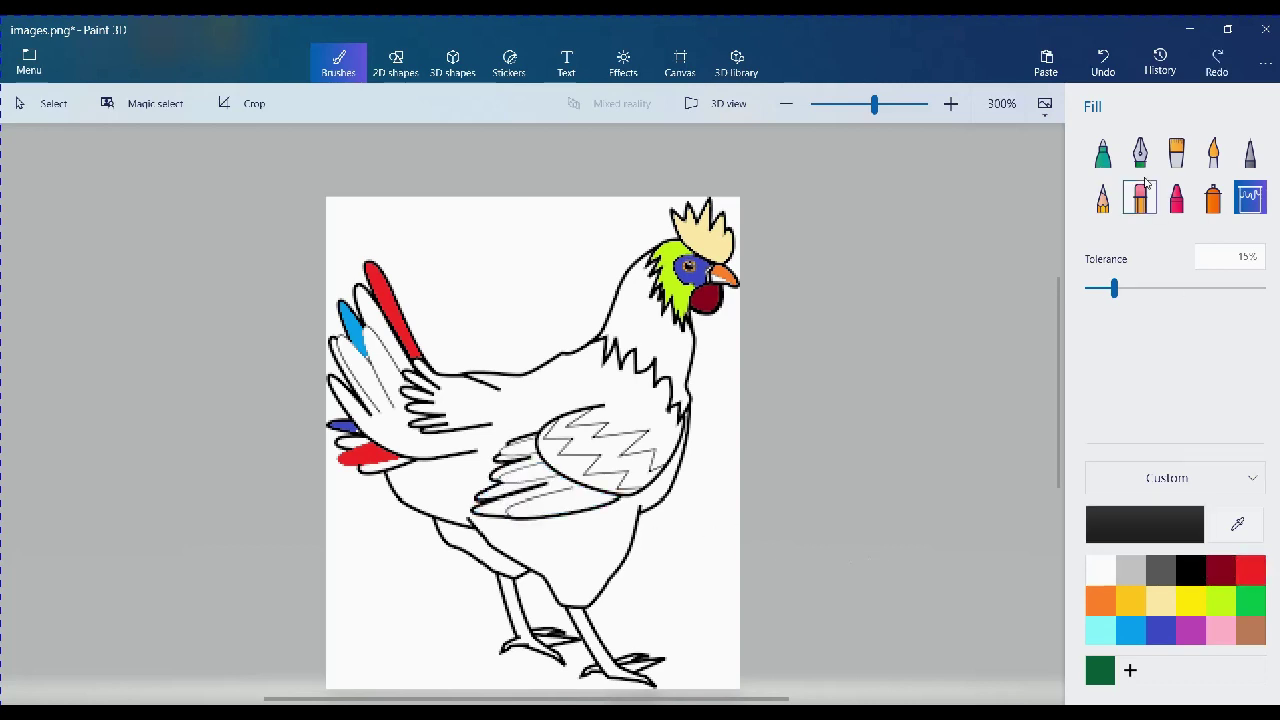
click(1102, 152)
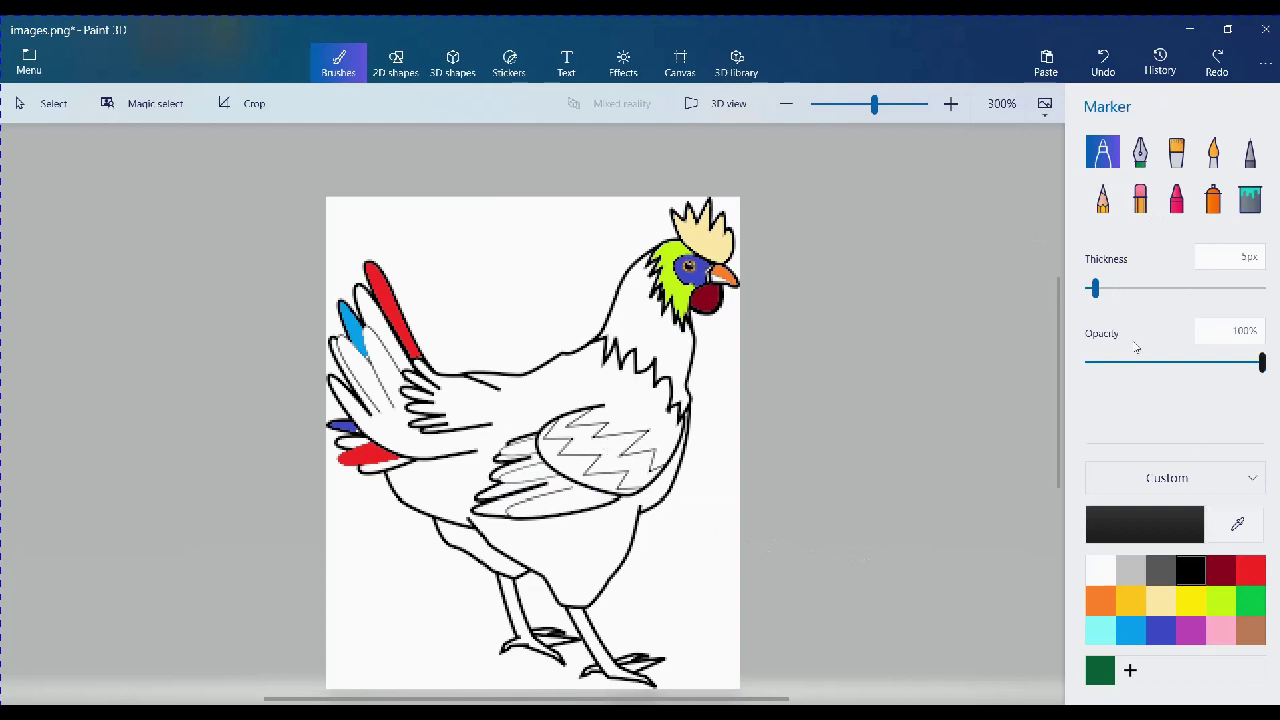
click(1196, 364)
mouse_move(603, 405)
mouse_down()
mouse_move(655, 430)
mouse_move(670, 456)
mouse_up()
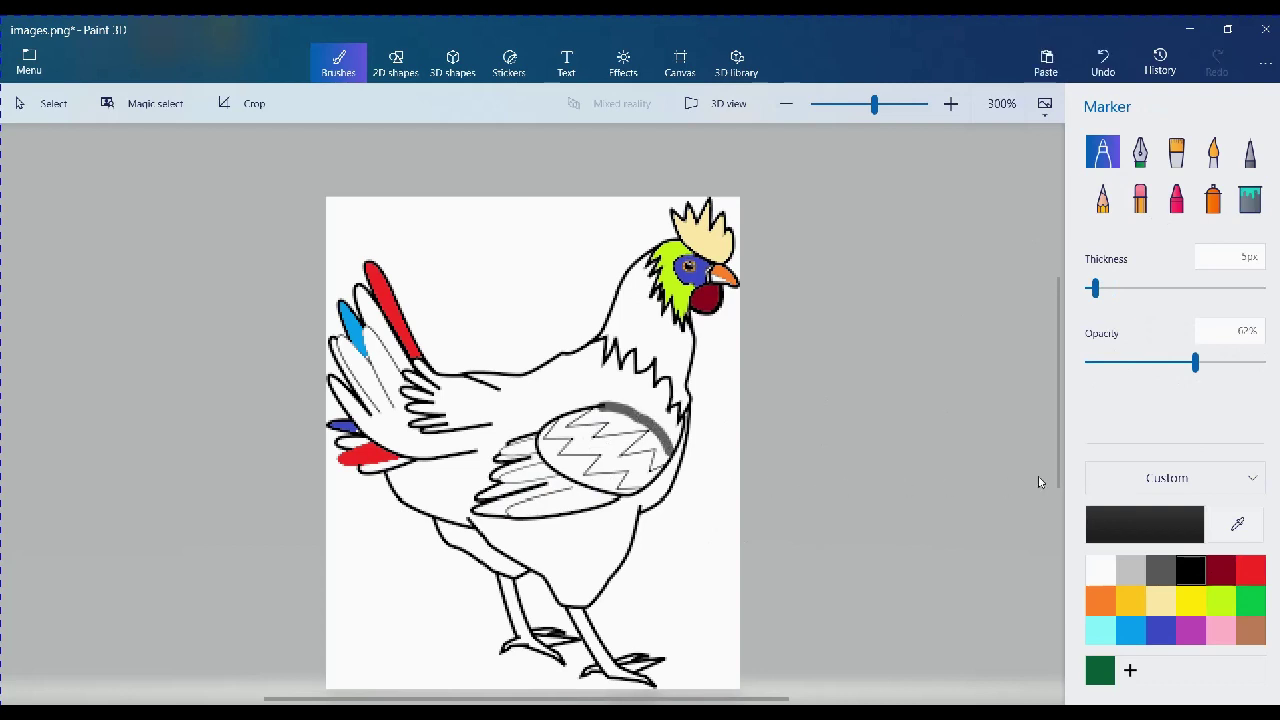
- Choose lime and set the Marker to 1 px thickness and 100% opacity
click(1249, 198)
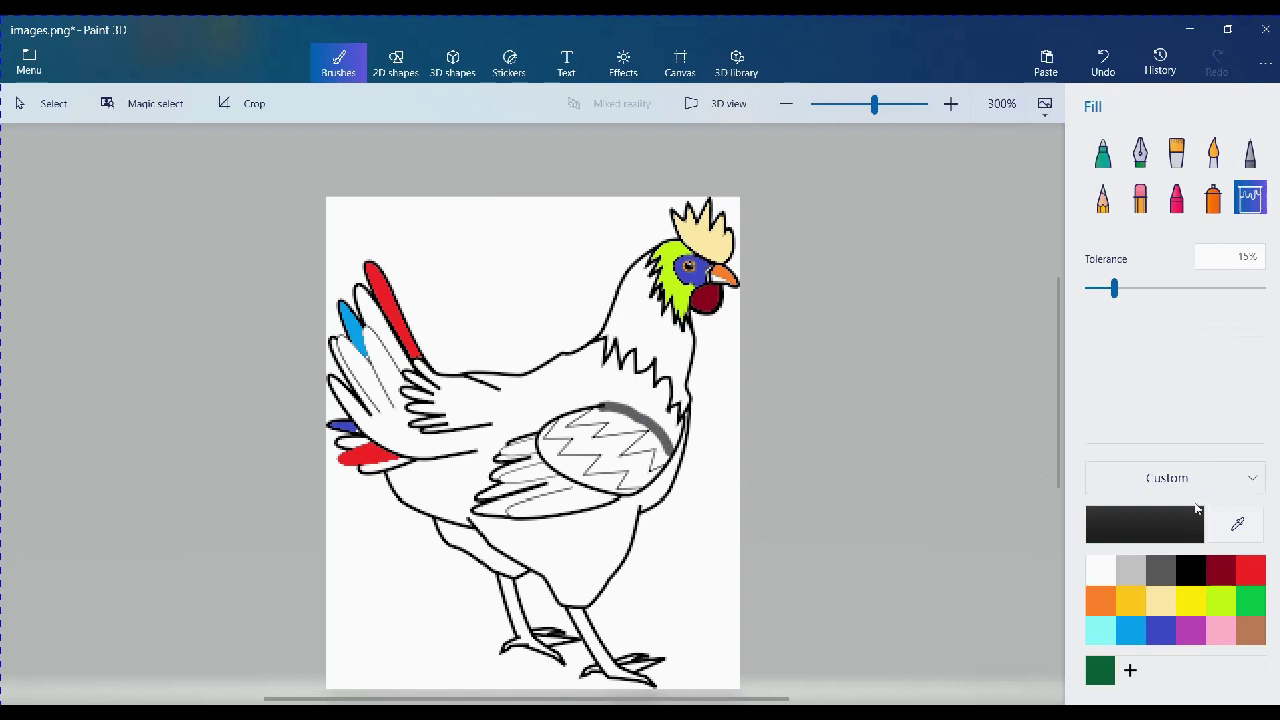
click(1221, 600)
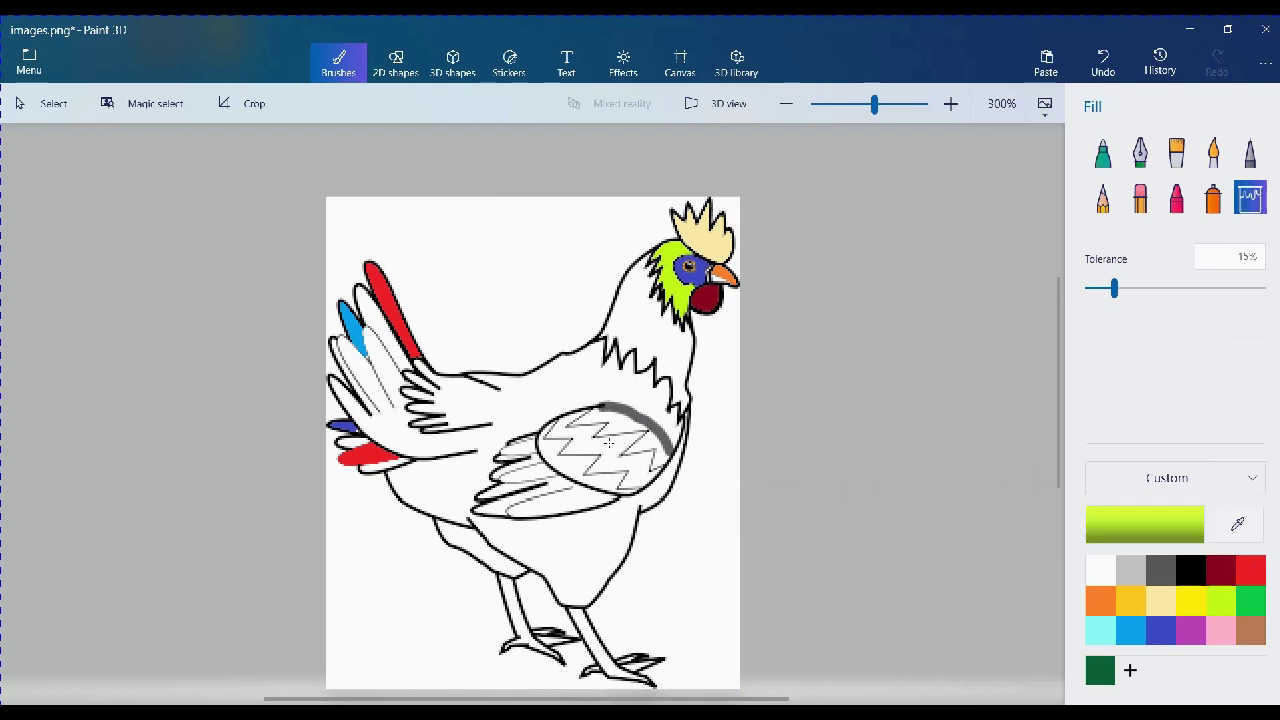
click(1102, 152)
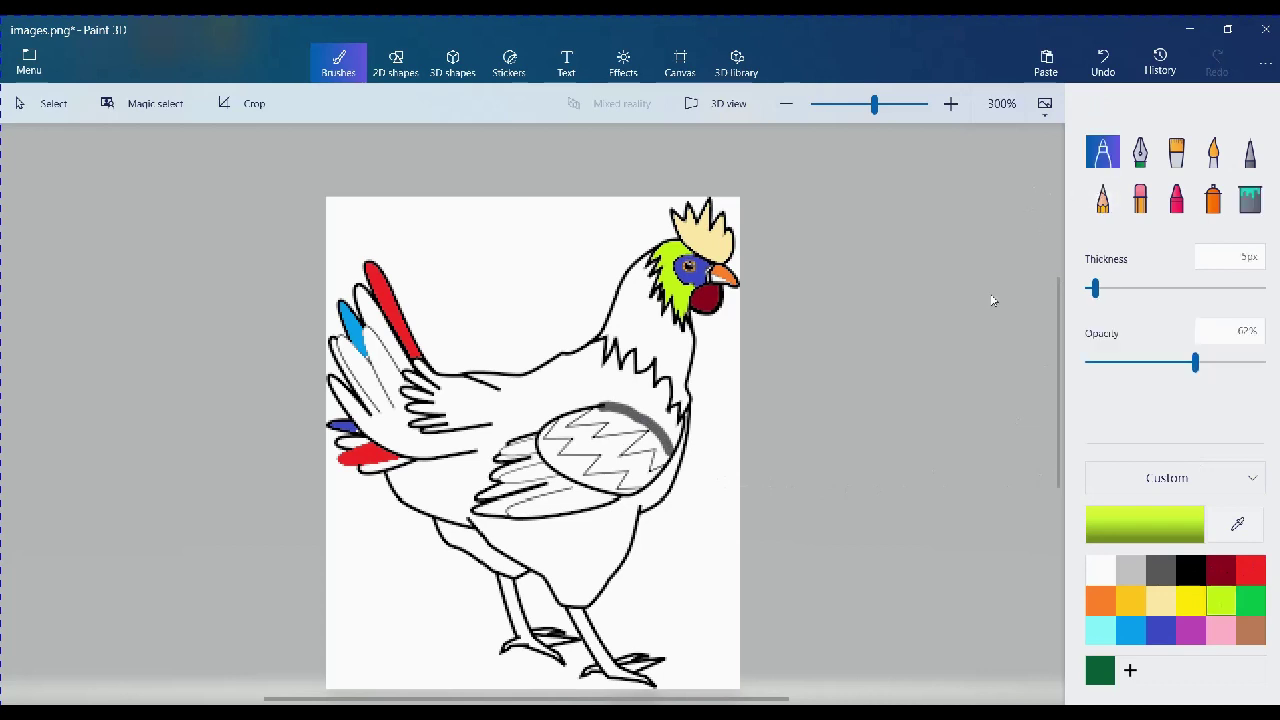
drag(1200, 364, 1266, 364)
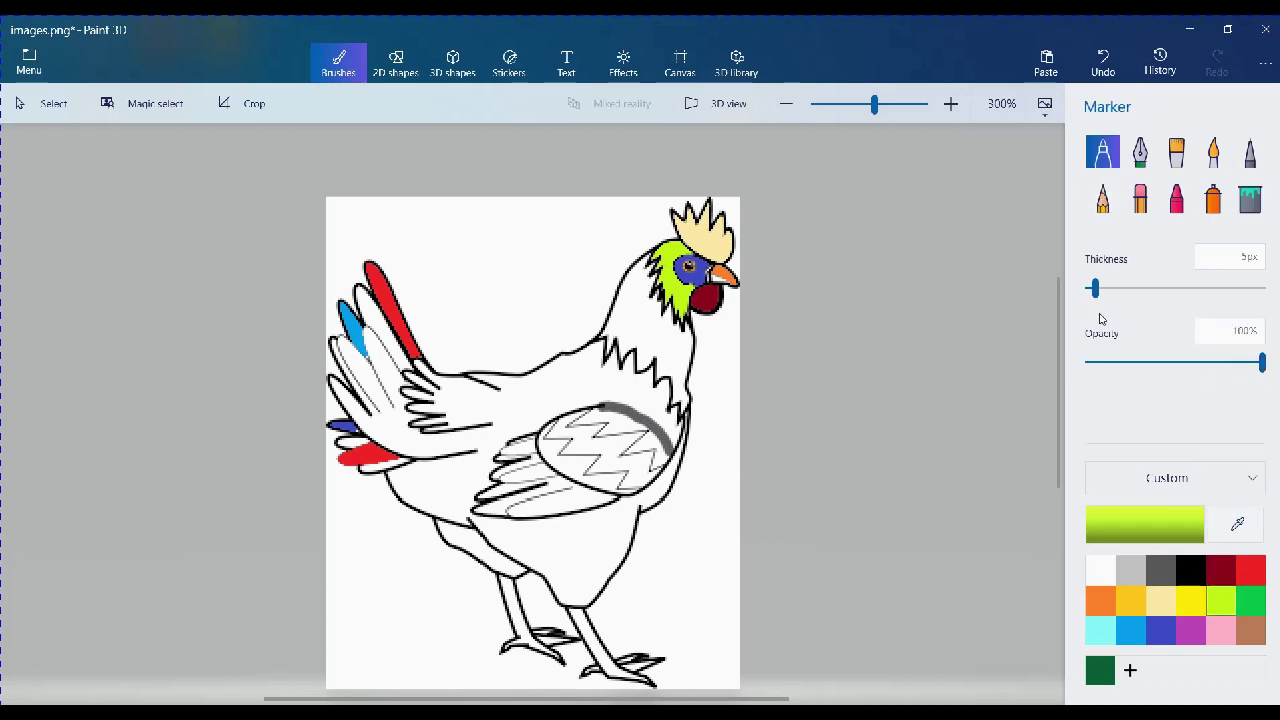
drag(1101, 298, 1086, 290)
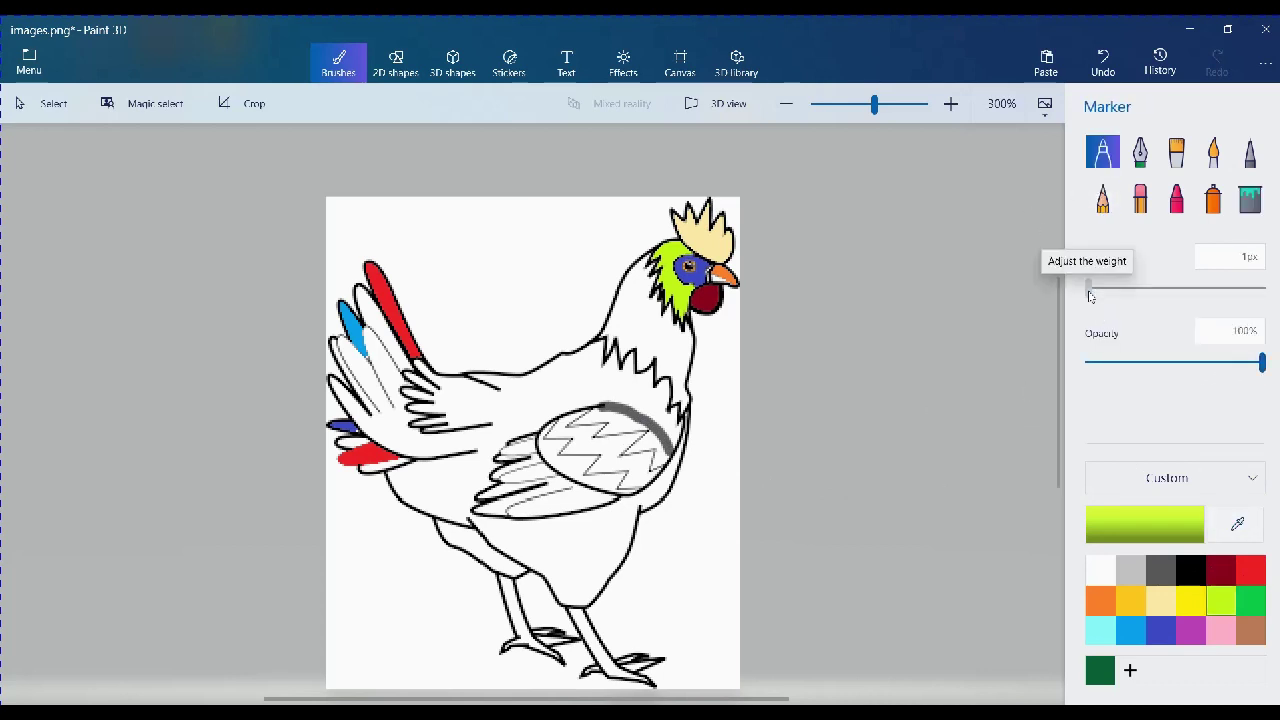
- Undo the lime trial stroke on the wing and connect its zigzag lines with thin black Marker lines into closed shapes
drag(570, 438, 600, 432)
key(ctrl+z)
click(1190, 570)
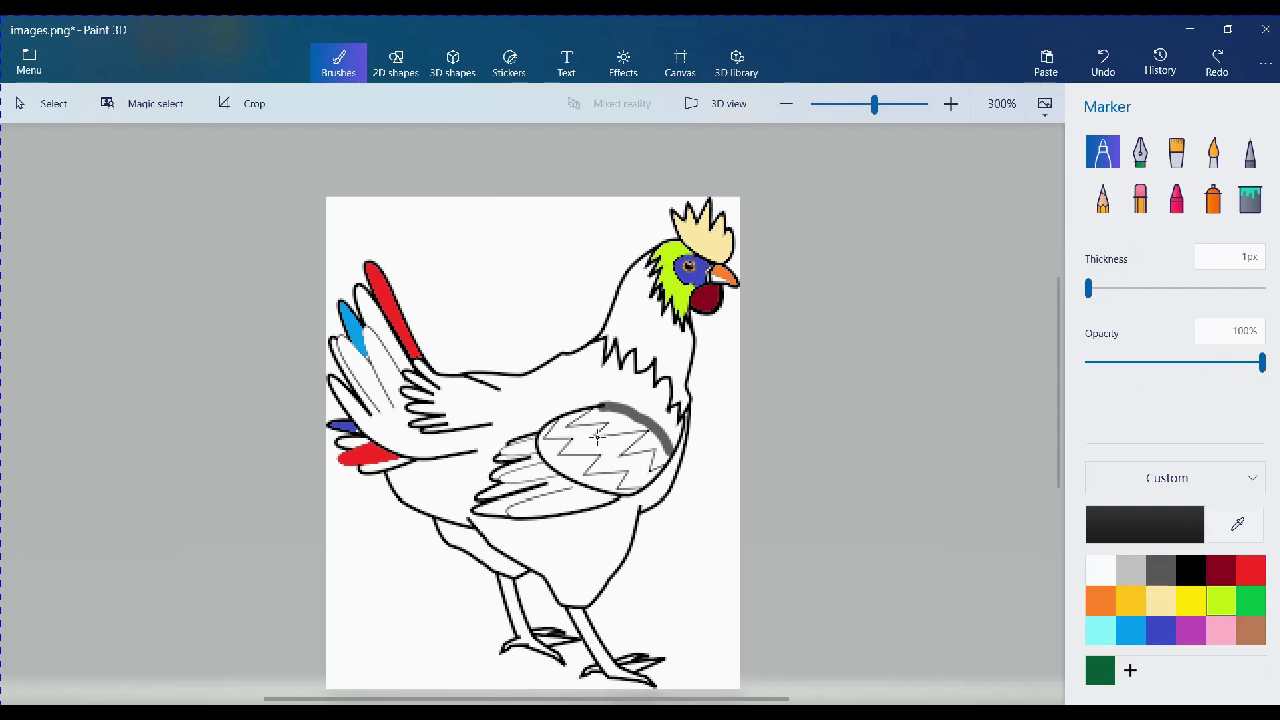
mouse_move(572, 437)
mouse_down()
mouse_move(621, 459)
mouse_move(595, 431)
mouse_move(620, 479)
mouse_move(620, 454)
mouse_move(651, 470)
mouse_move(620, 474)
mouse_up()
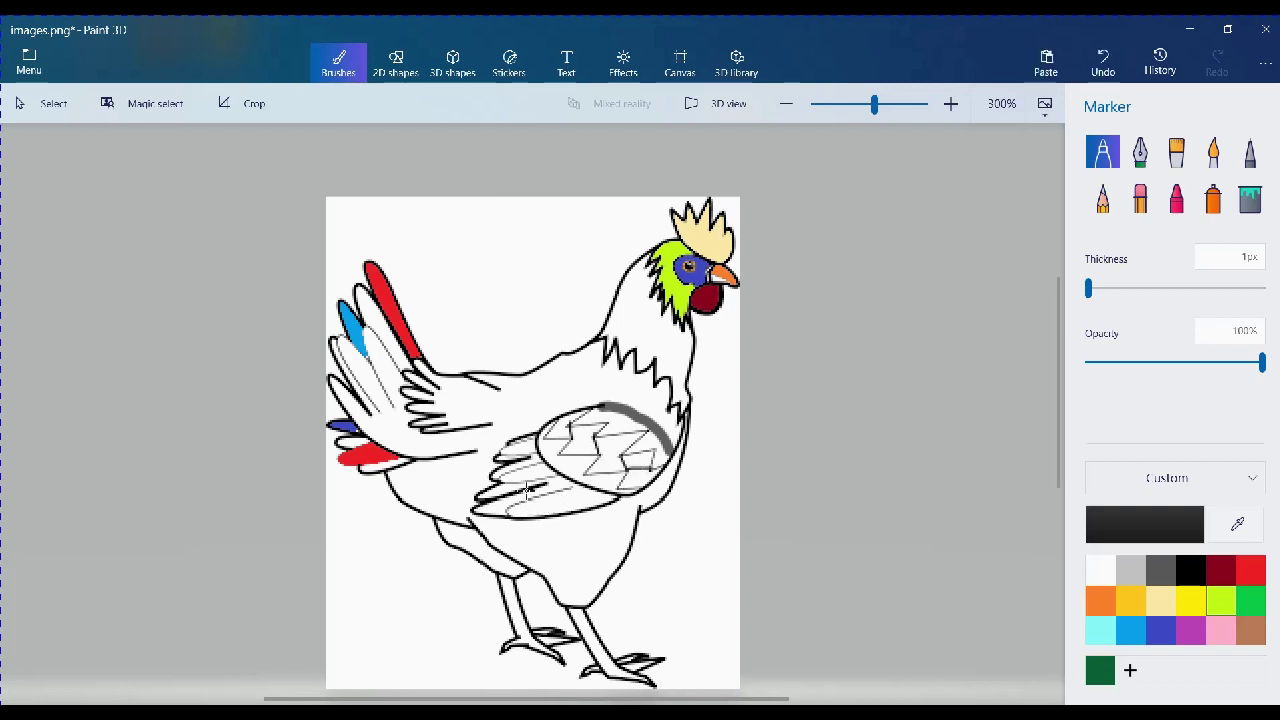
- Draw thin black lines closing off the tail section, dividing the back above the wing, and joining the tail to the wing feathers
mouse_move(491, 423)
mouse_down()
mouse_move(474, 449)
mouse_move(498, 392)
mouse_up()
scroll(498, 392, up, 3)
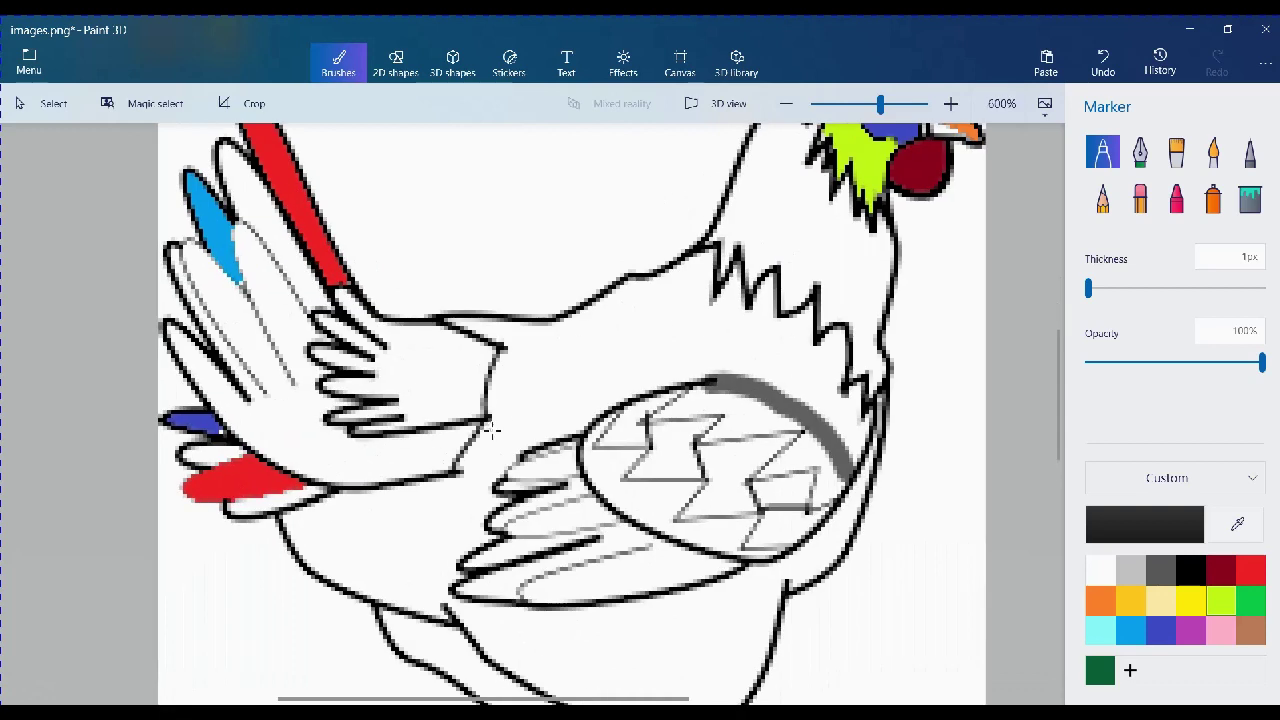
scroll(497, 402, down, 2)
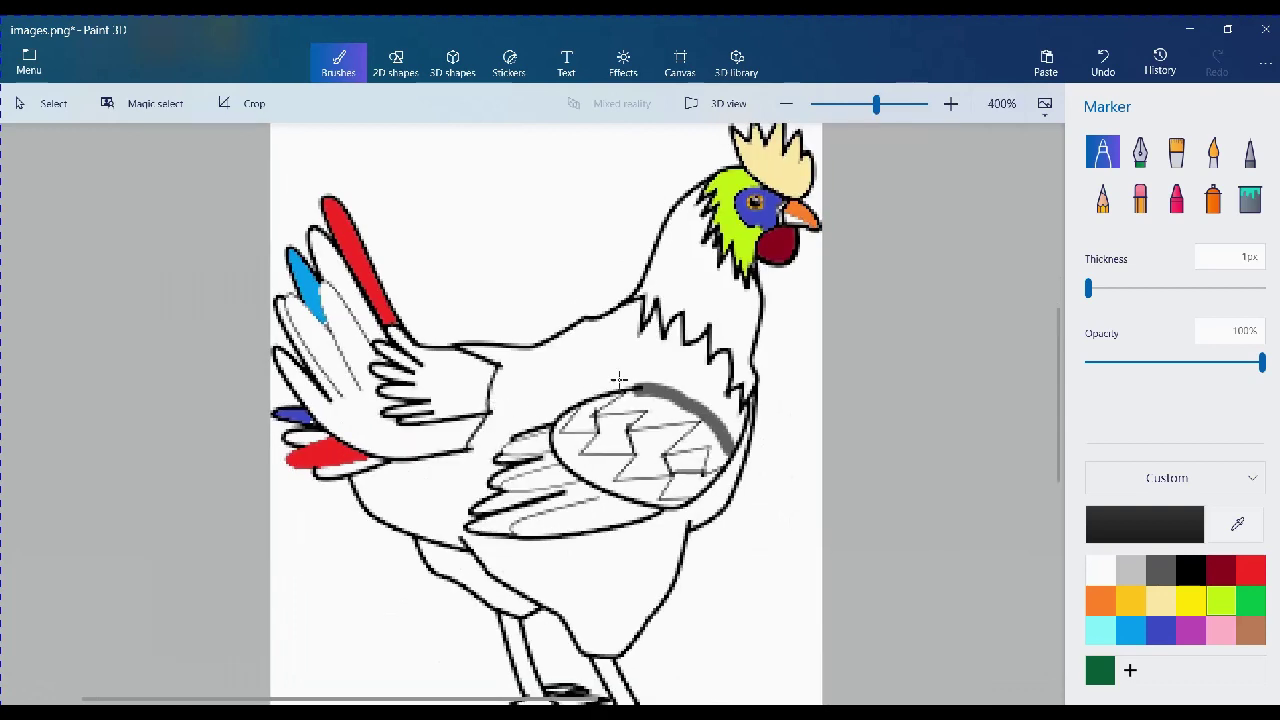
drag(571, 330, 588, 396)
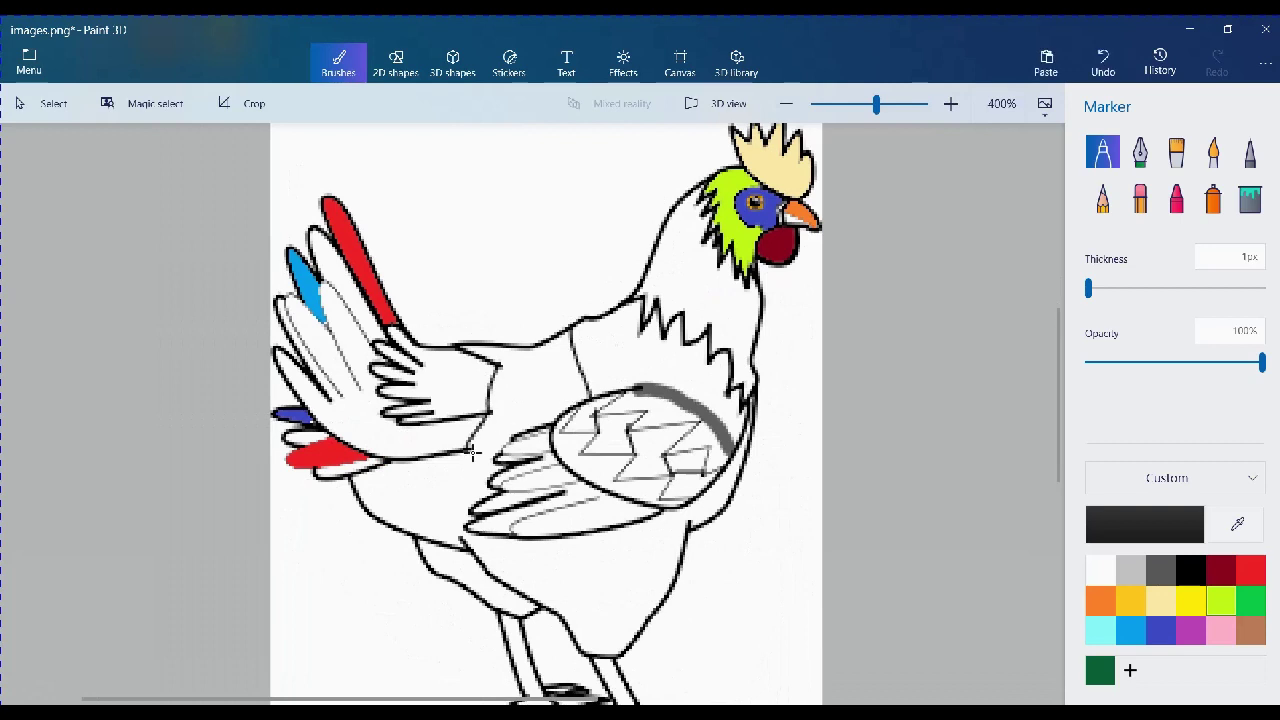
drag(468, 447, 500, 454)
scroll(552, 418, down, 1)
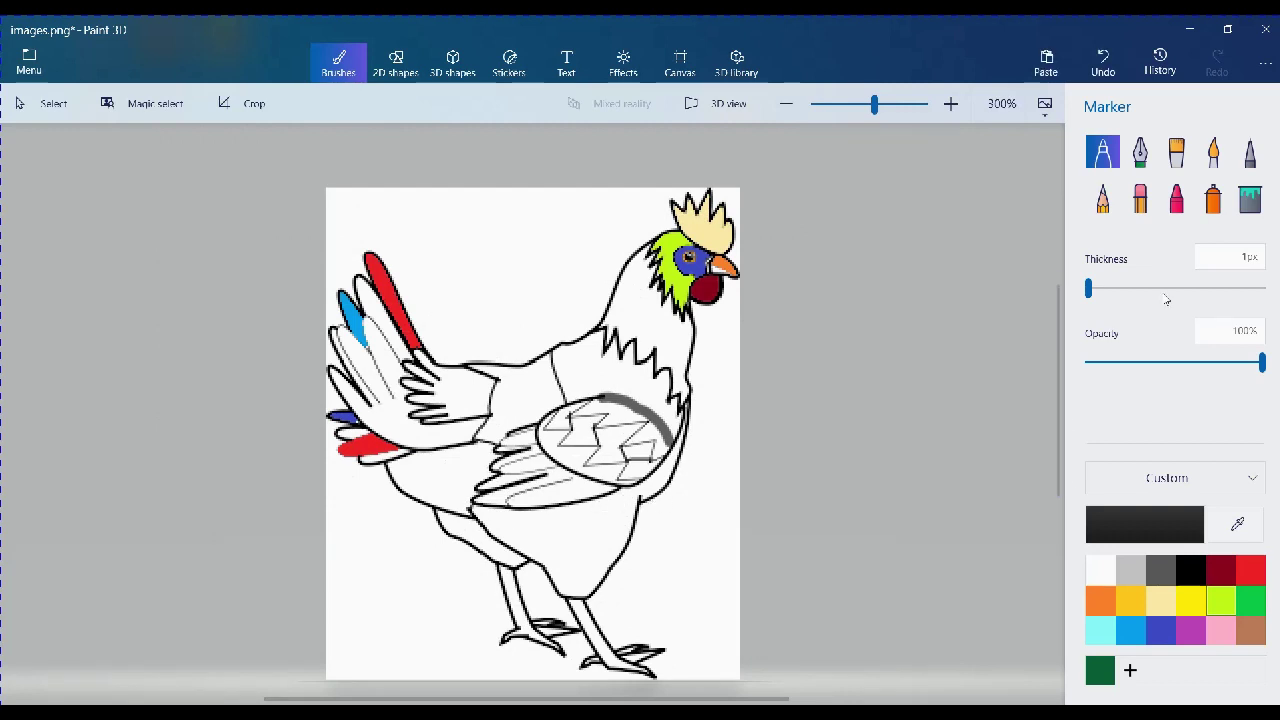
- Switch to the Fill tool
click(1245, 203)
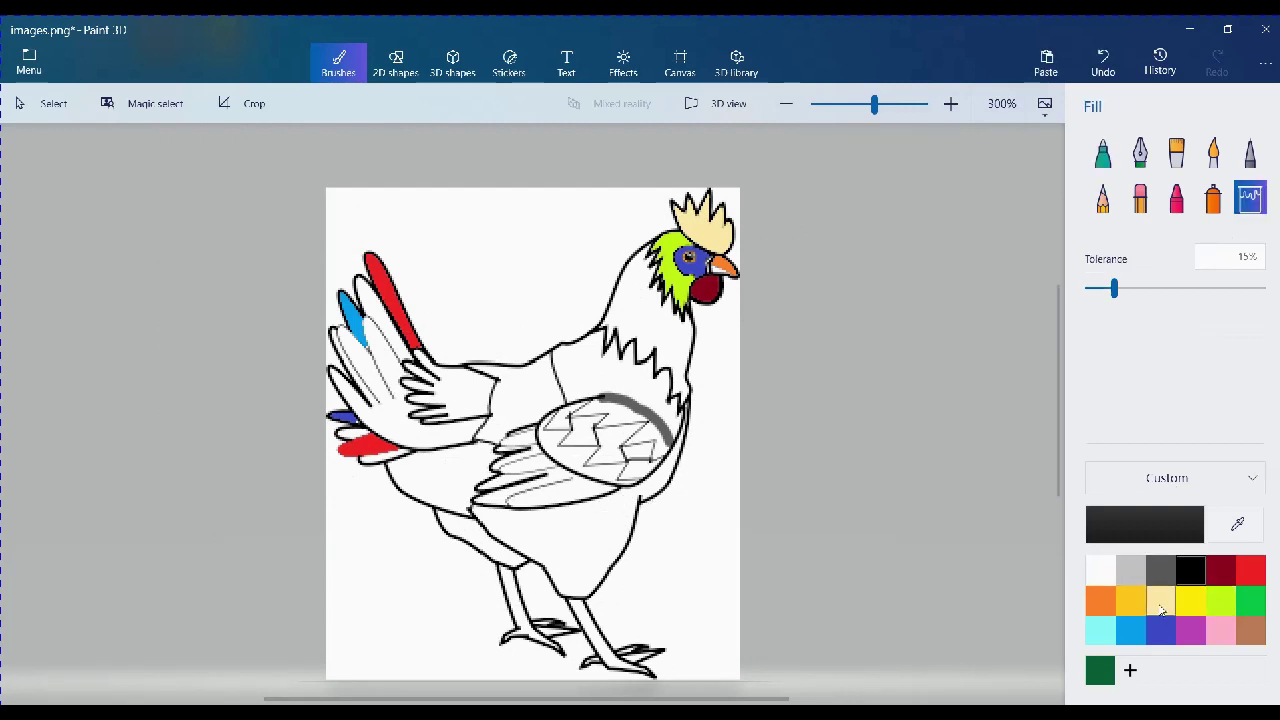
click(1130, 668)
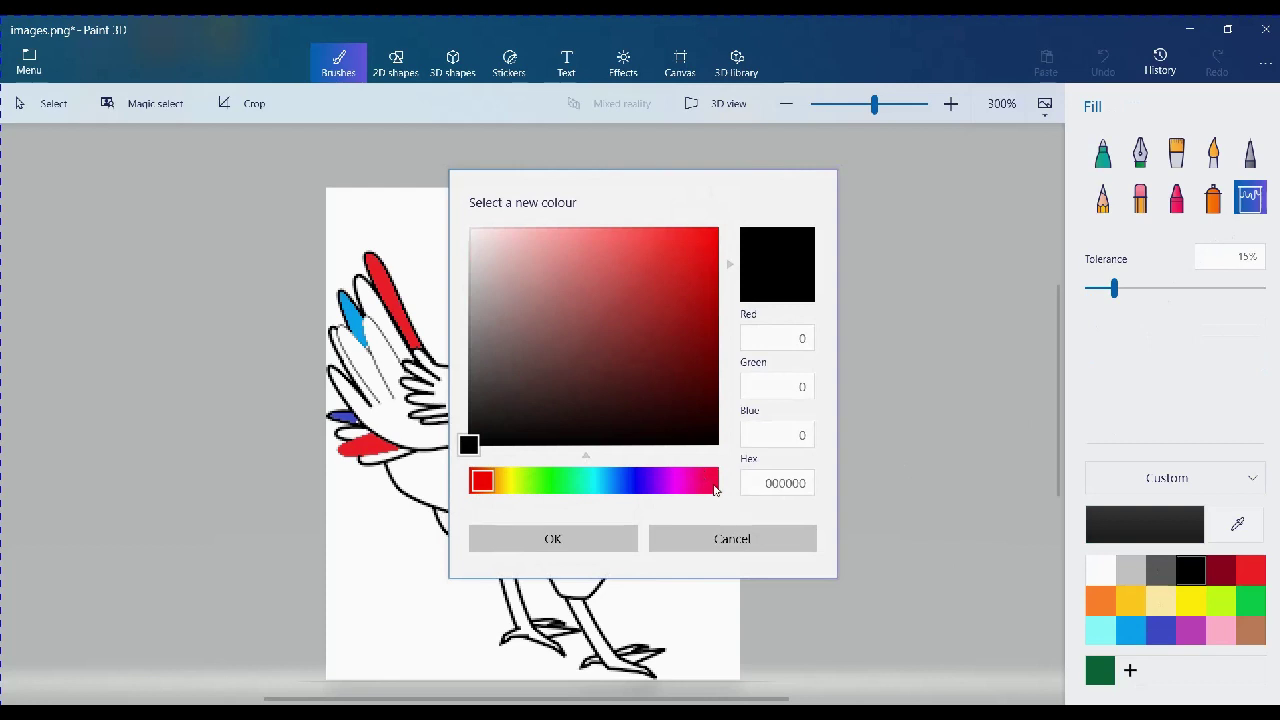
drag(698, 482, 682, 482)
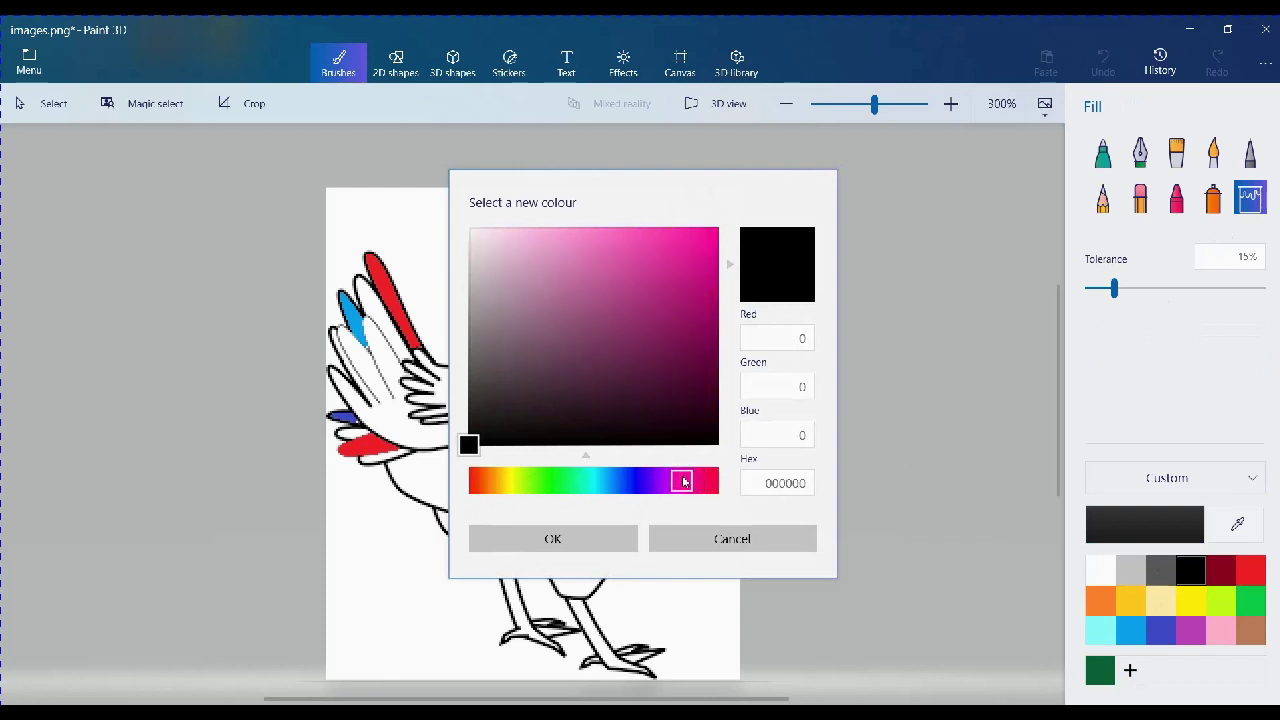
click(688, 540)
- Fill one closed zigzag shape on the wing with yellow and another with dark grey
click(1189, 600)
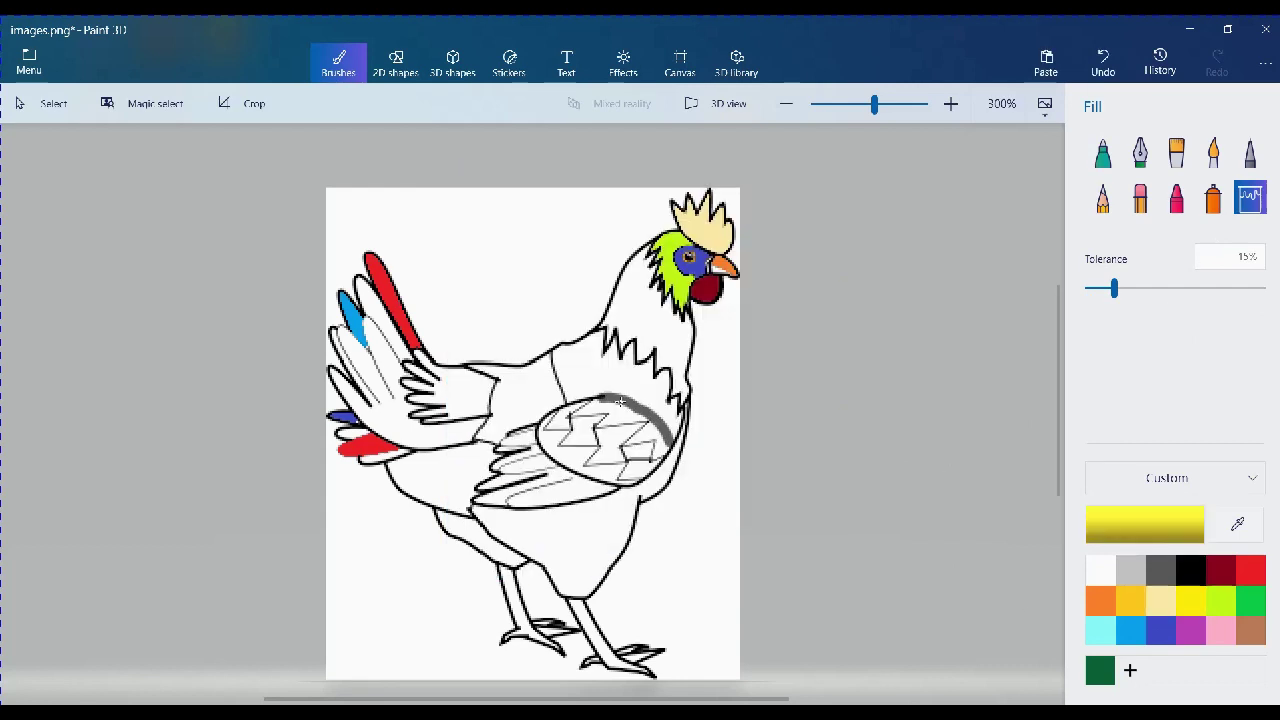
click(591, 437)
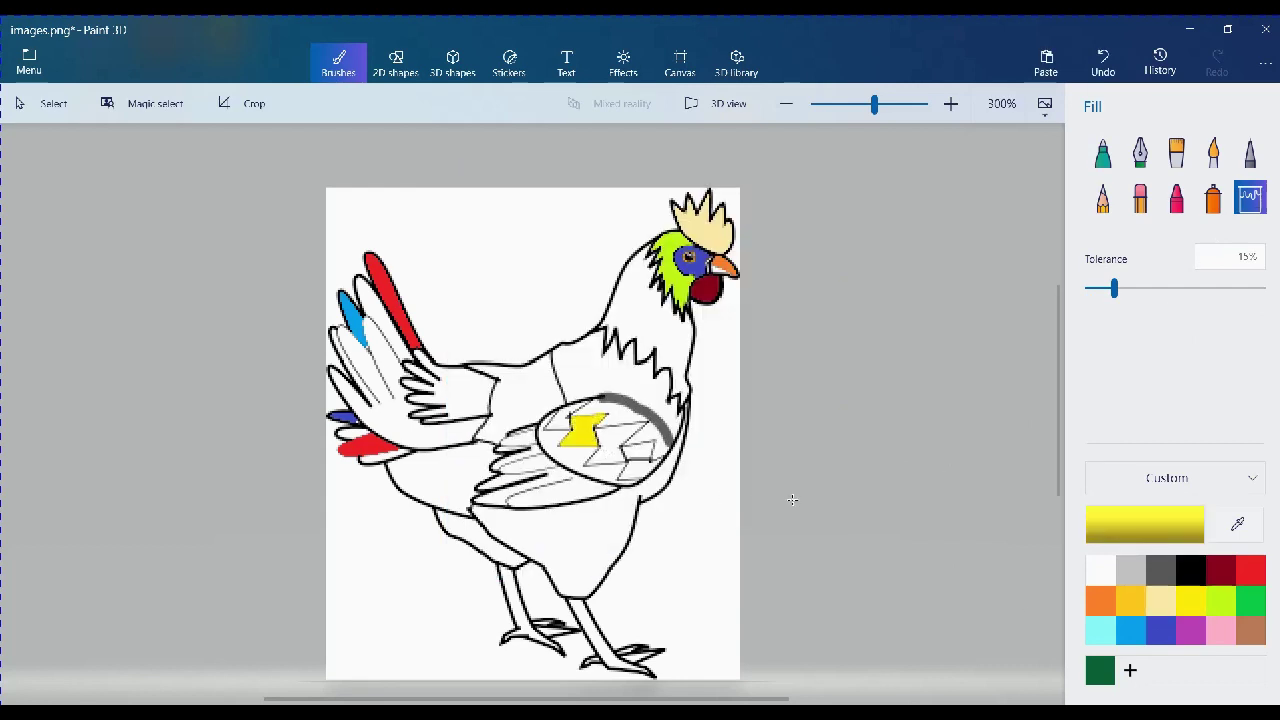
click(1159, 570)
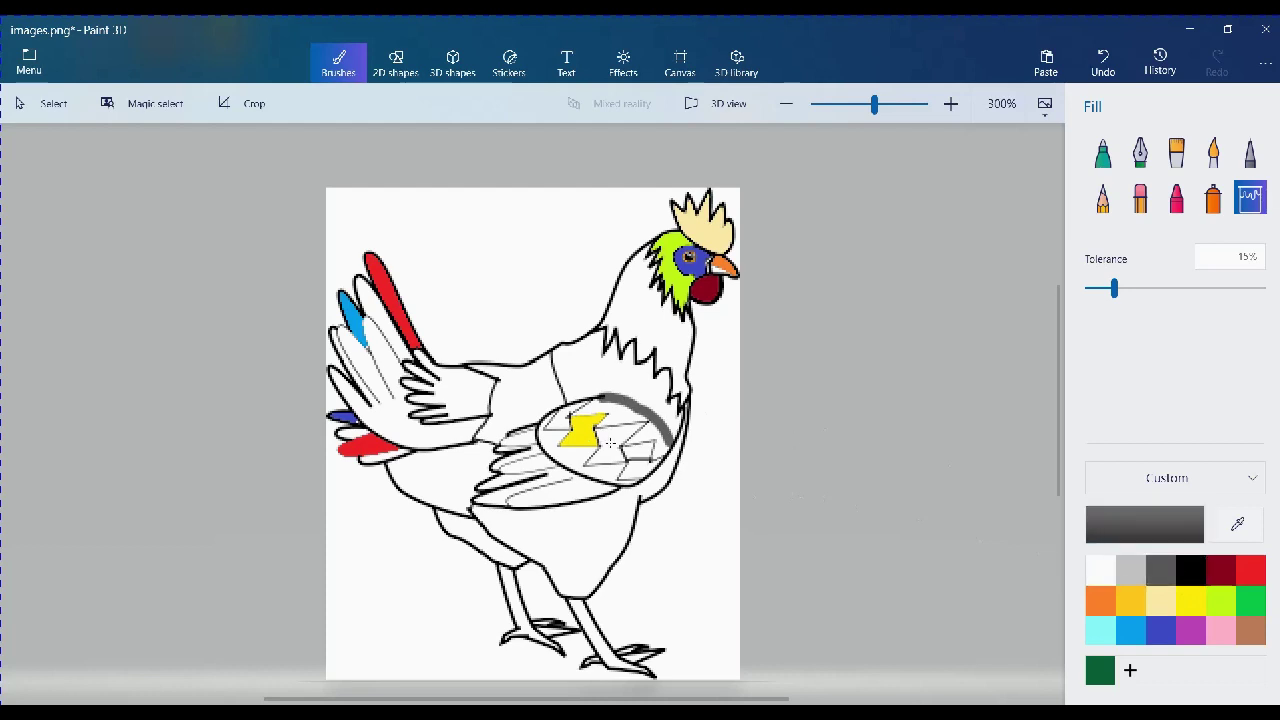
click(643, 449)
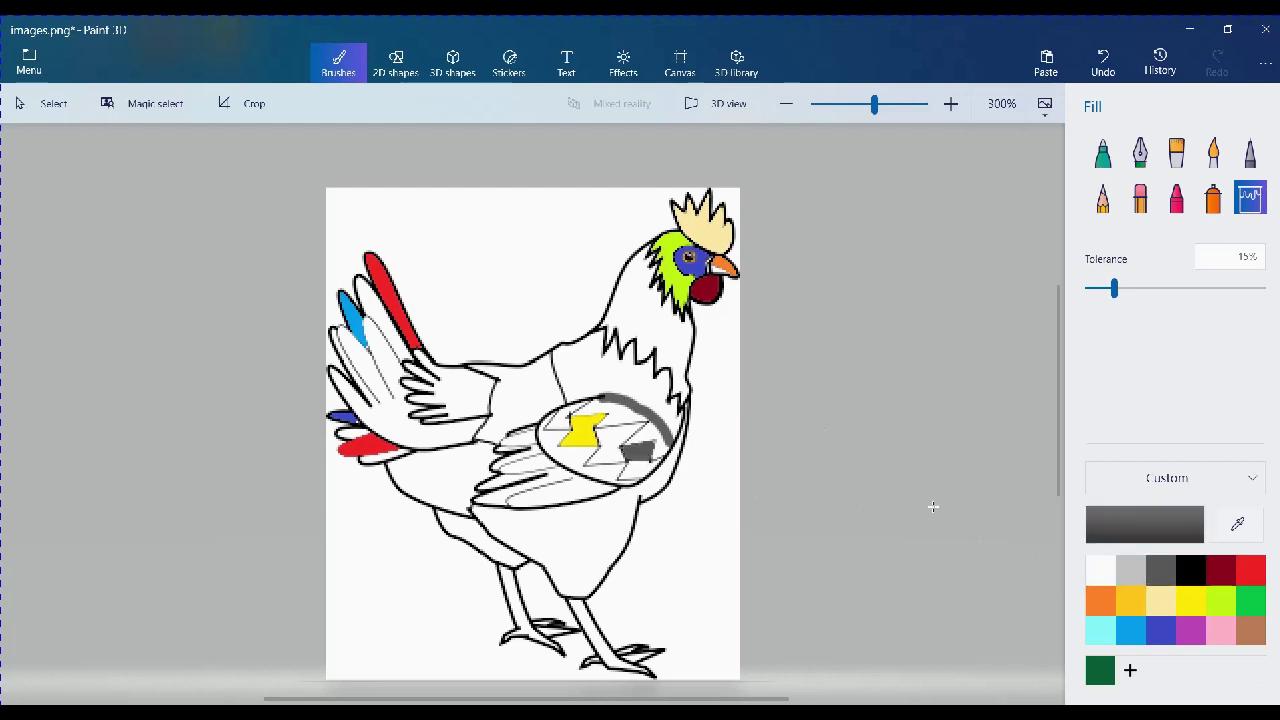
- Fill the zigzag shape below the dark grey one and the uppermost wing feather with red
click(1250, 570)
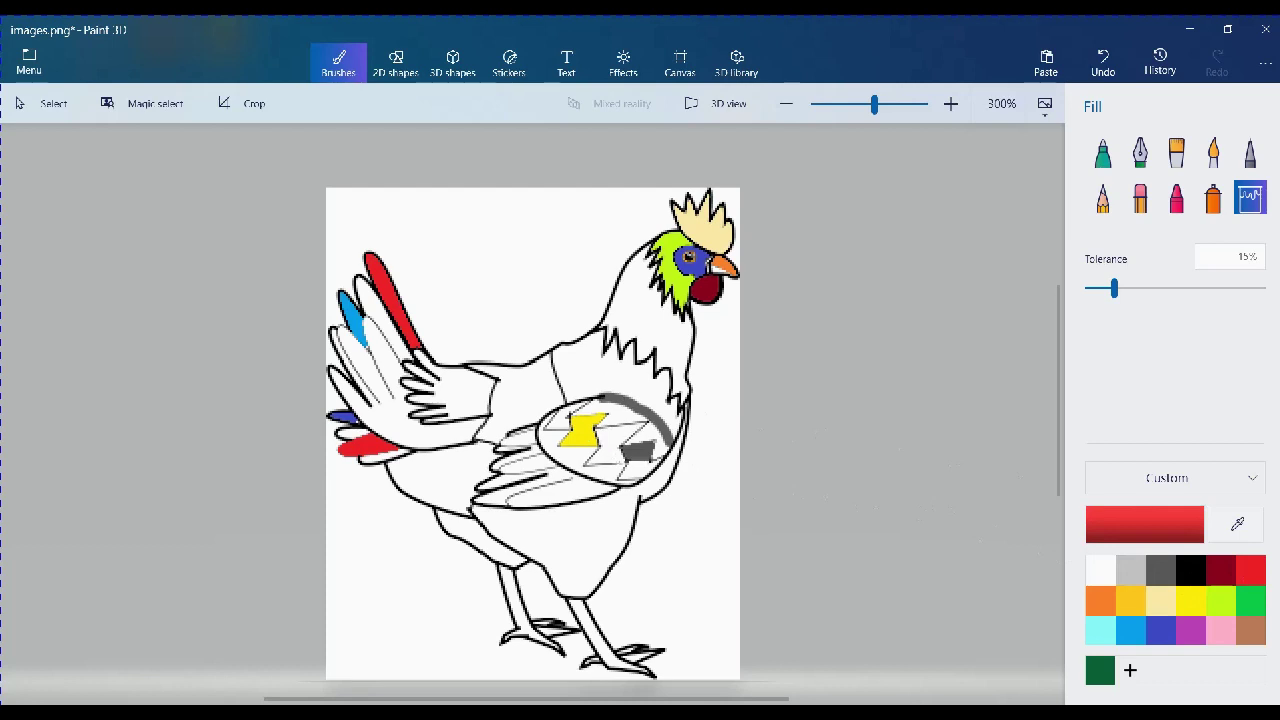
click(634, 469)
click(520, 438)
- Fill the feathered patch at the tail's base with light blue and the tail feather beside the red one with purple
click(1130, 630)
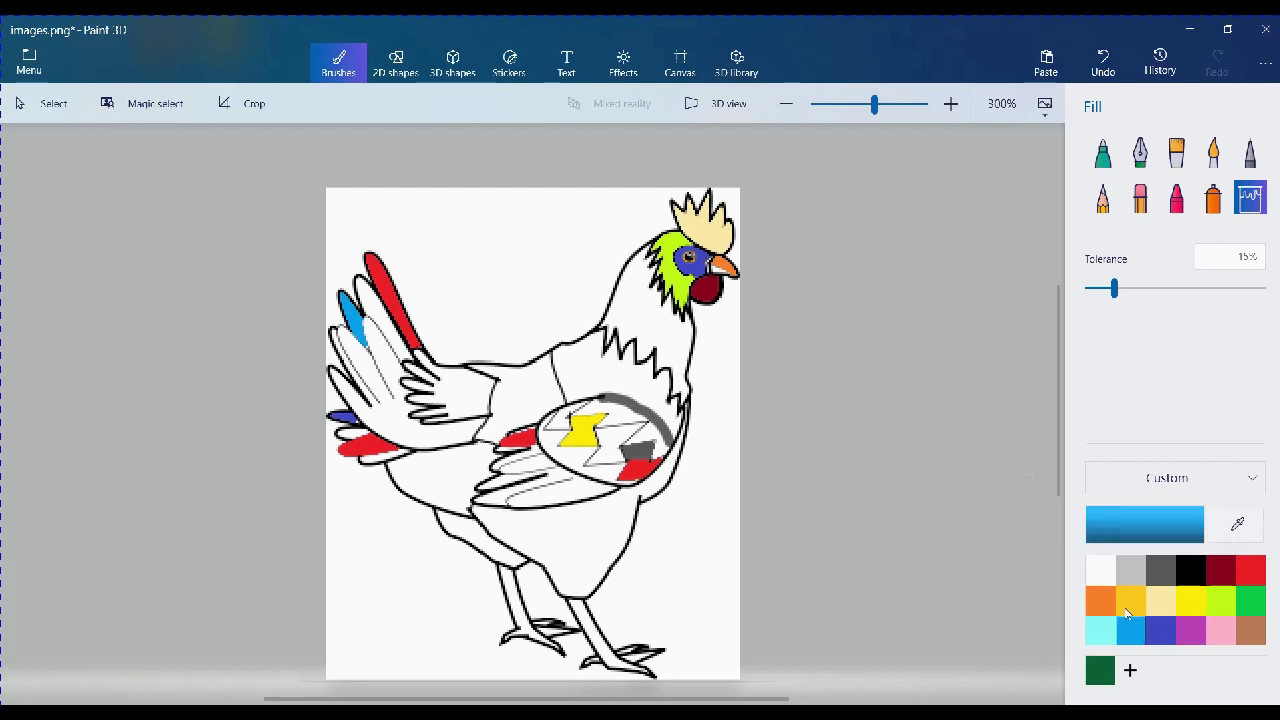
click(459, 398)
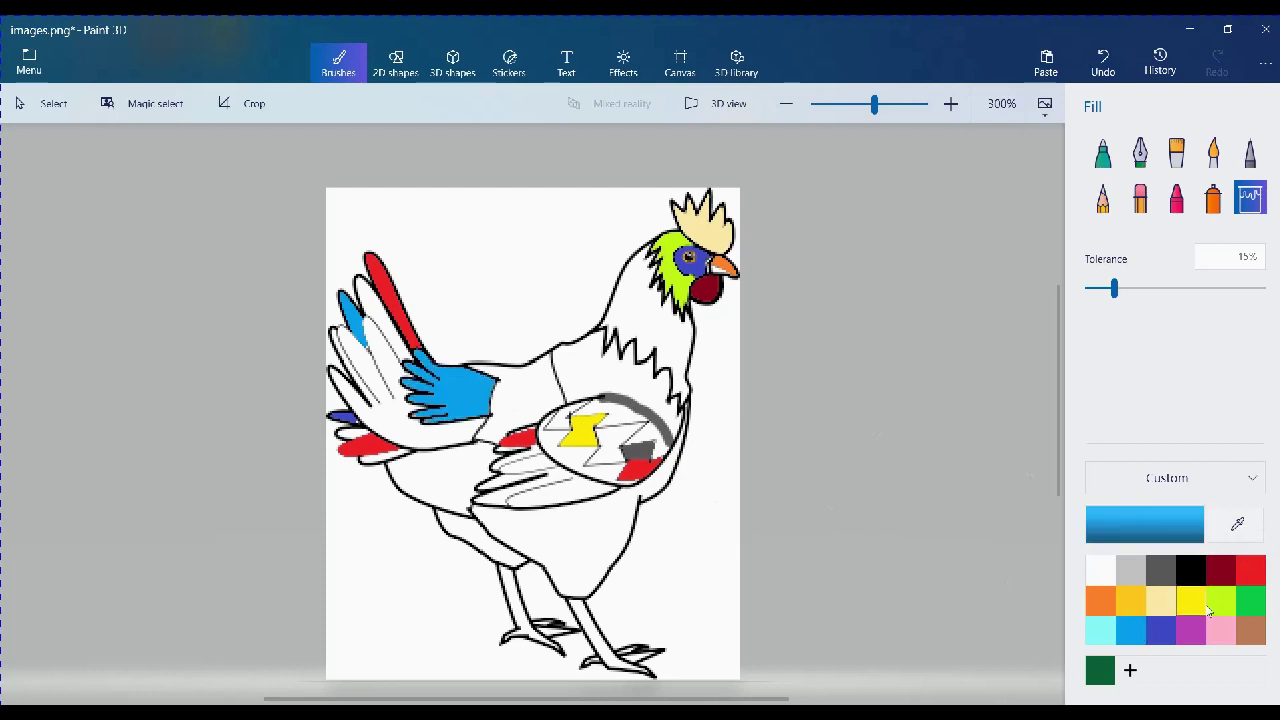
click(1191, 630)
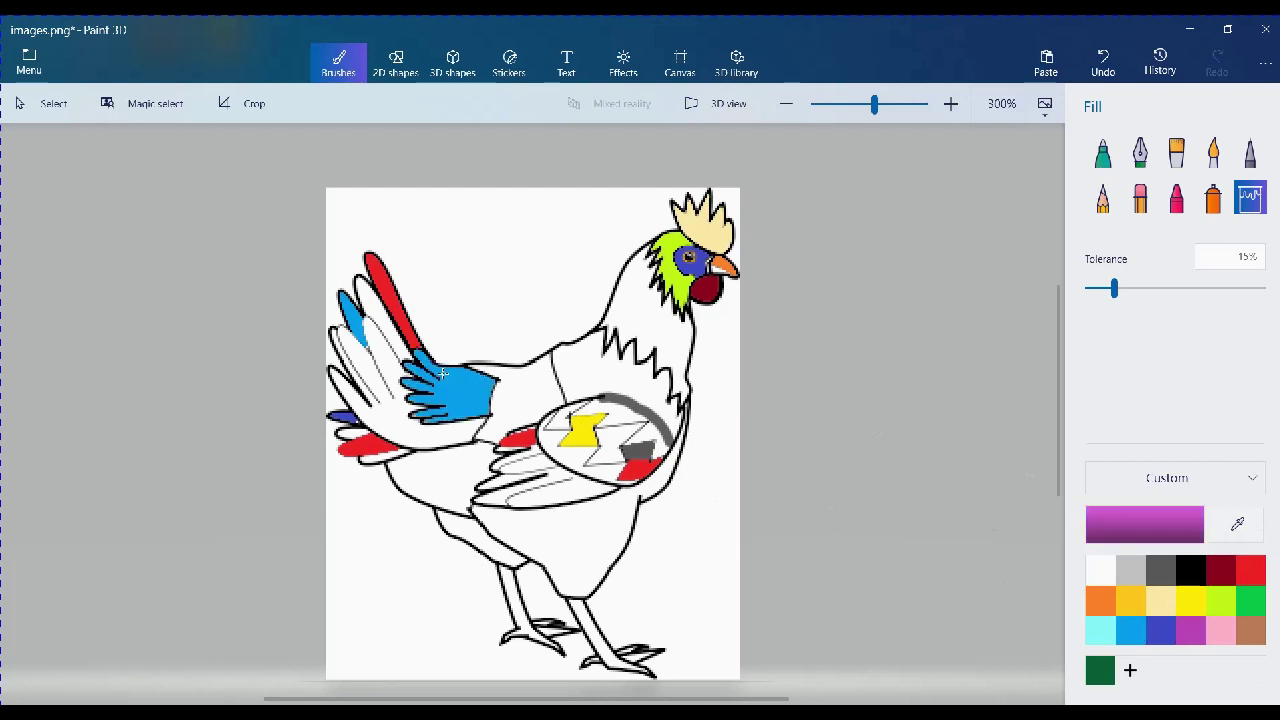
click(380, 320)
click(1251, 570)
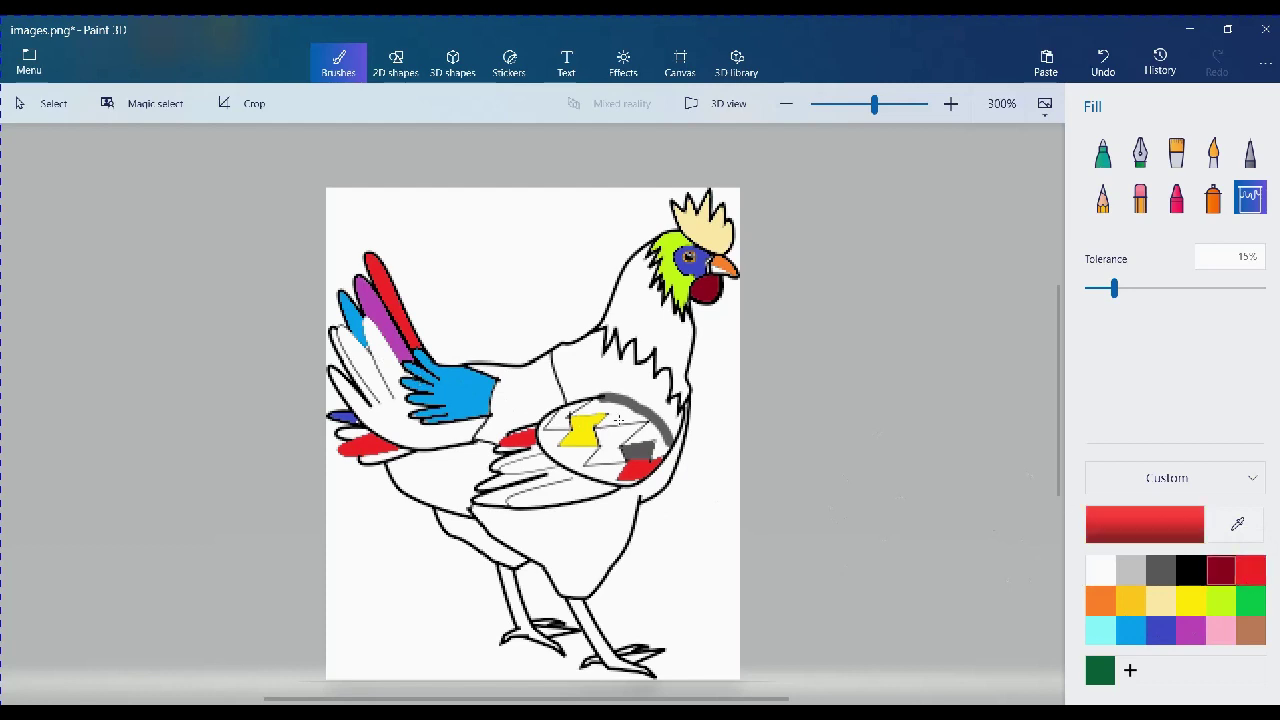
click(383, 351)
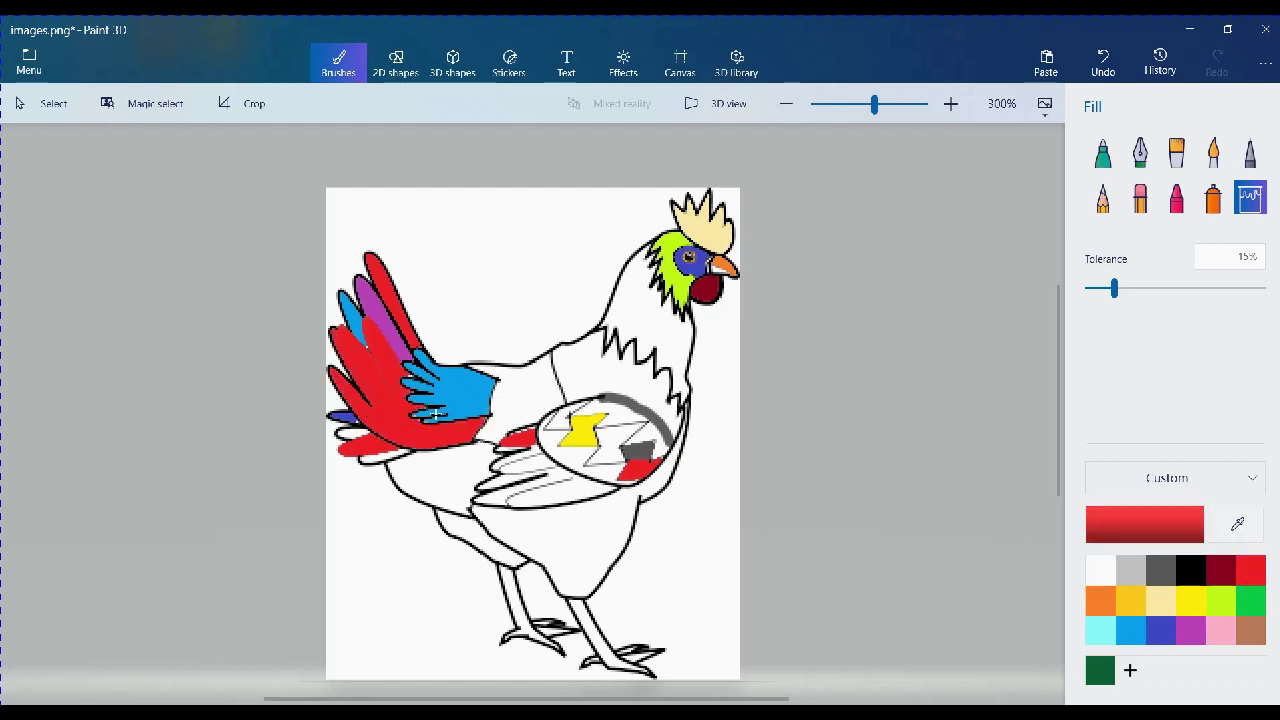
key(ctrl+z)
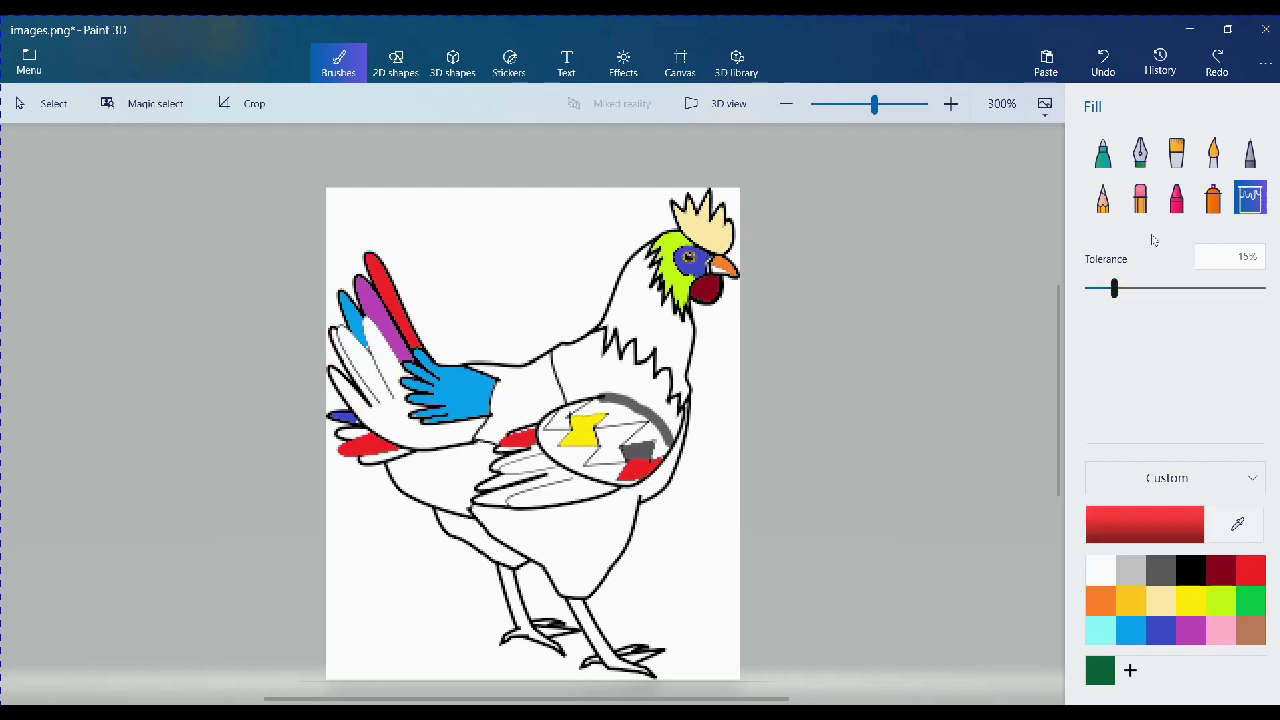
- Draw thin black Marker lines closing off the open bases of the unfilled tail feathers
click(1102, 152)
click(1190, 570)
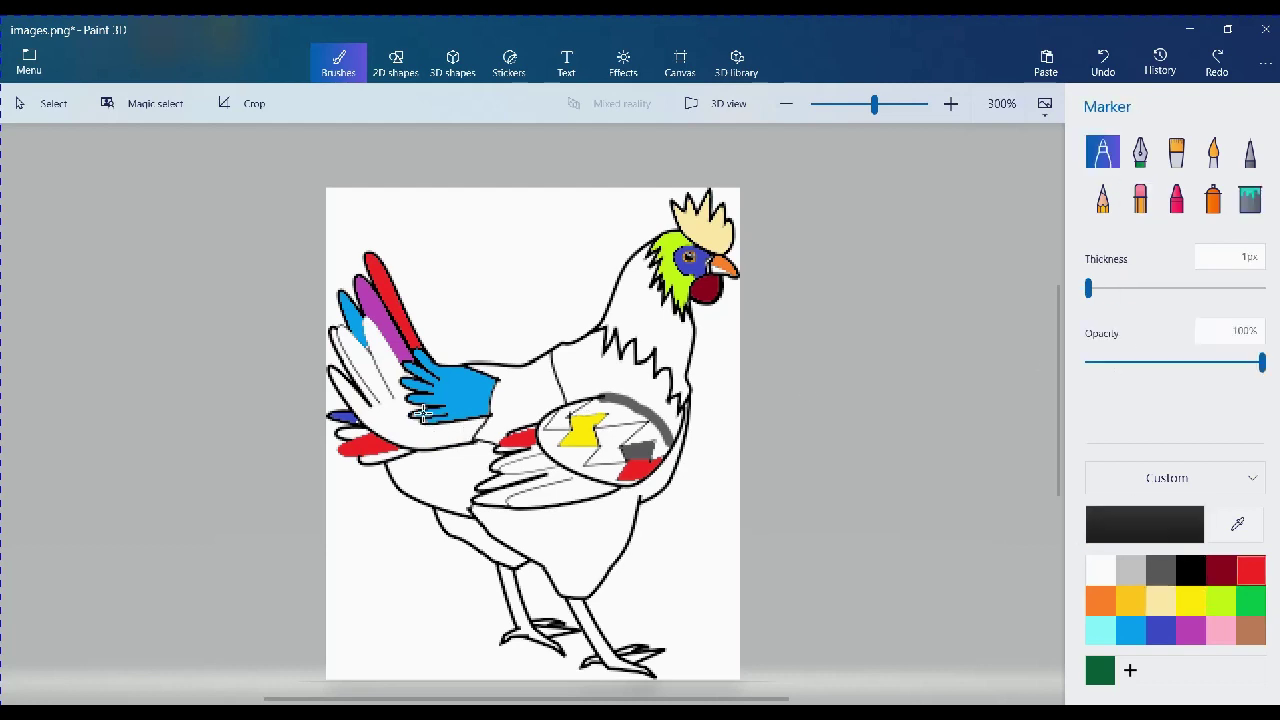
mouse_move(368, 408)
mouse_down()
mouse_move(404, 384)
mouse_move(360, 418)
mouse_up()
- Fill the unfilled tail feather above the small indigo one with beige and the narrow strip above it with lime
click(1250, 198)
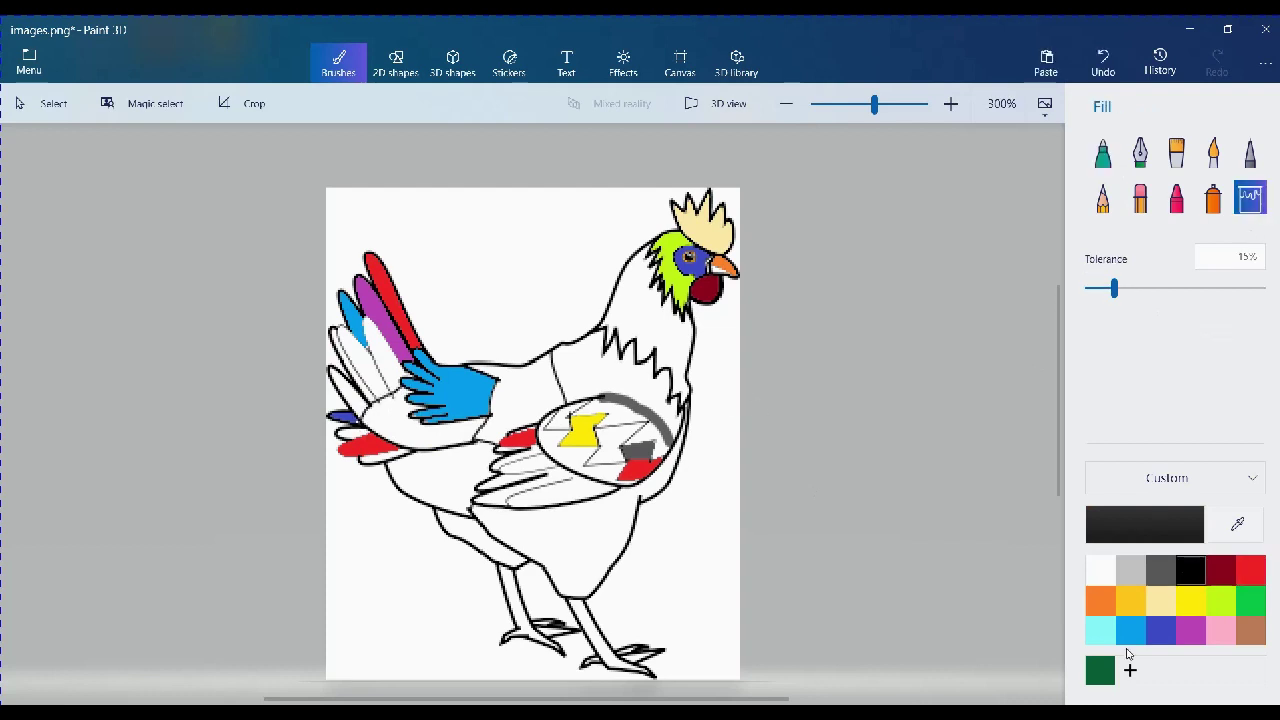
click(1163, 600)
click(348, 392)
click(1224, 601)
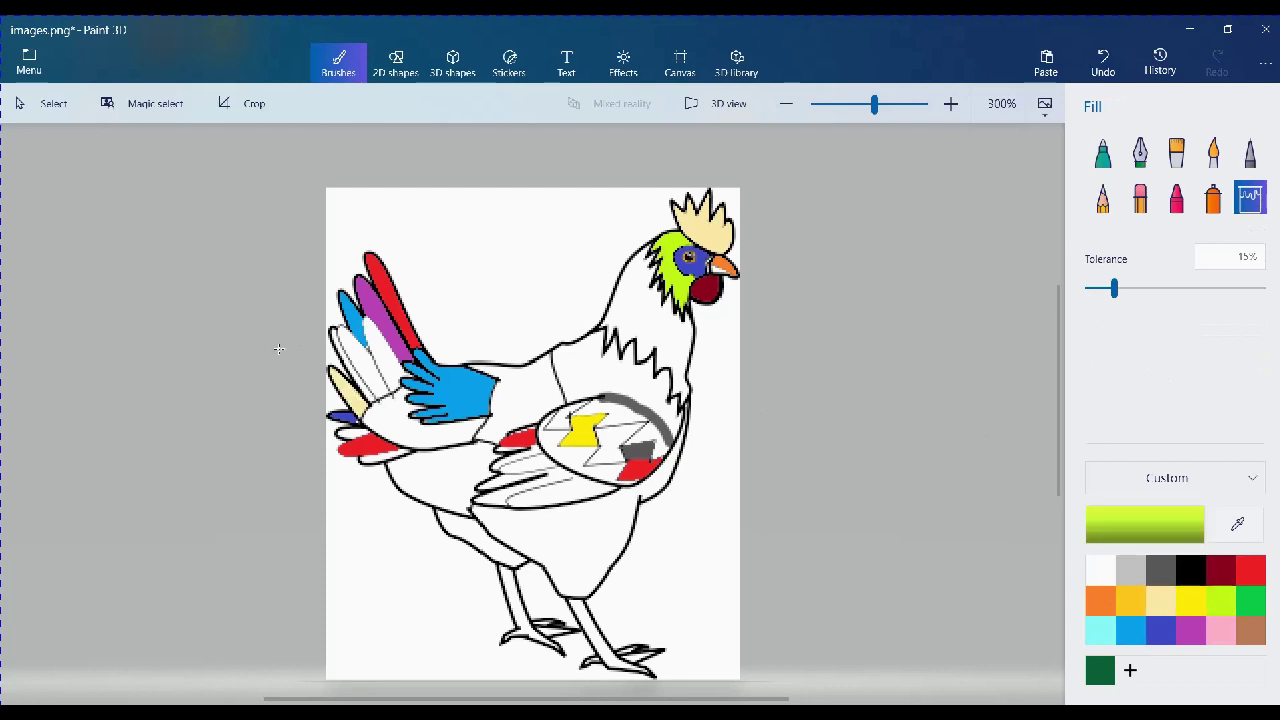
click(370, 375)
- Fill the tail area next to the lime strip with purple and the remaining inner feather with indigo
click(1191, 631)
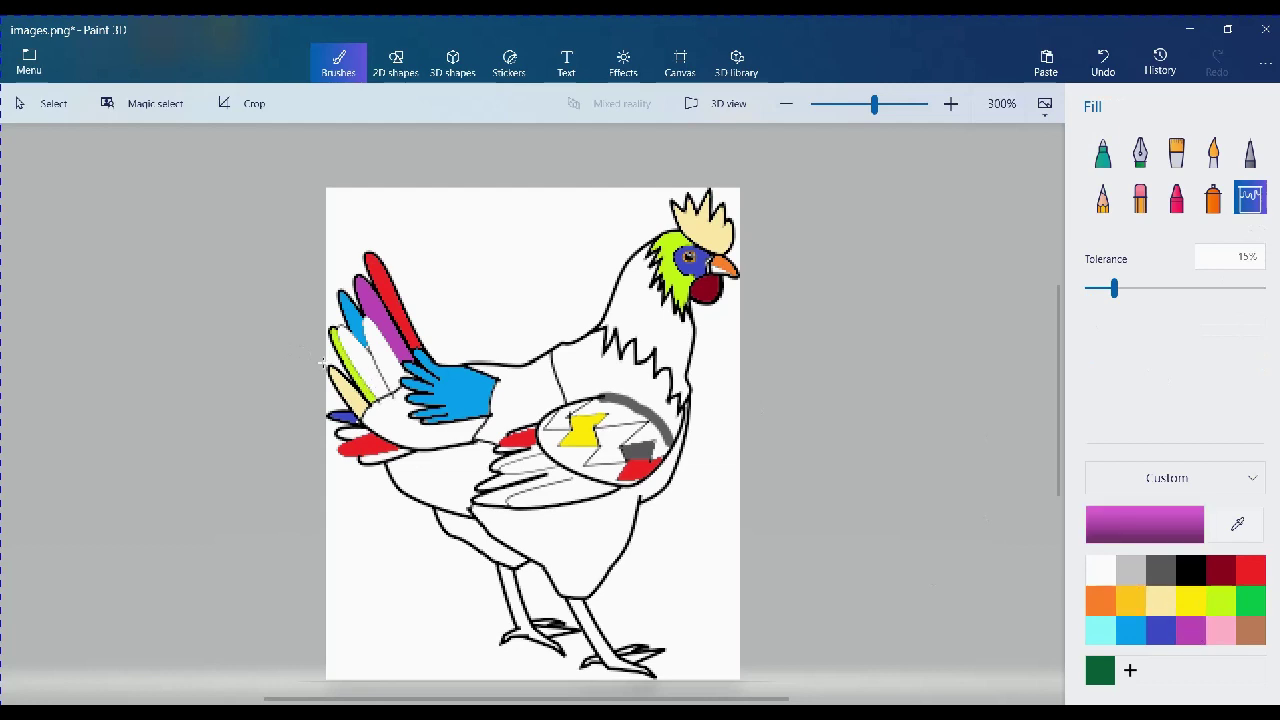
click(370, 370)
click(1161, 631)
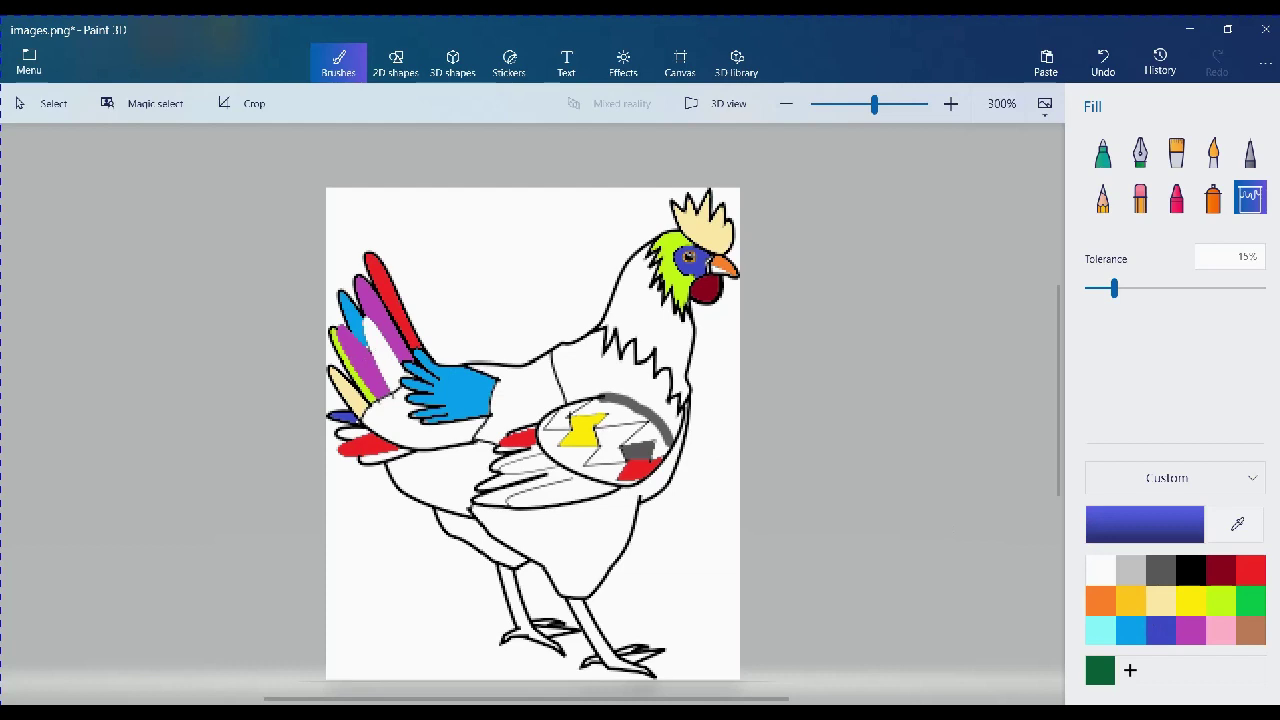
click(380, 356)
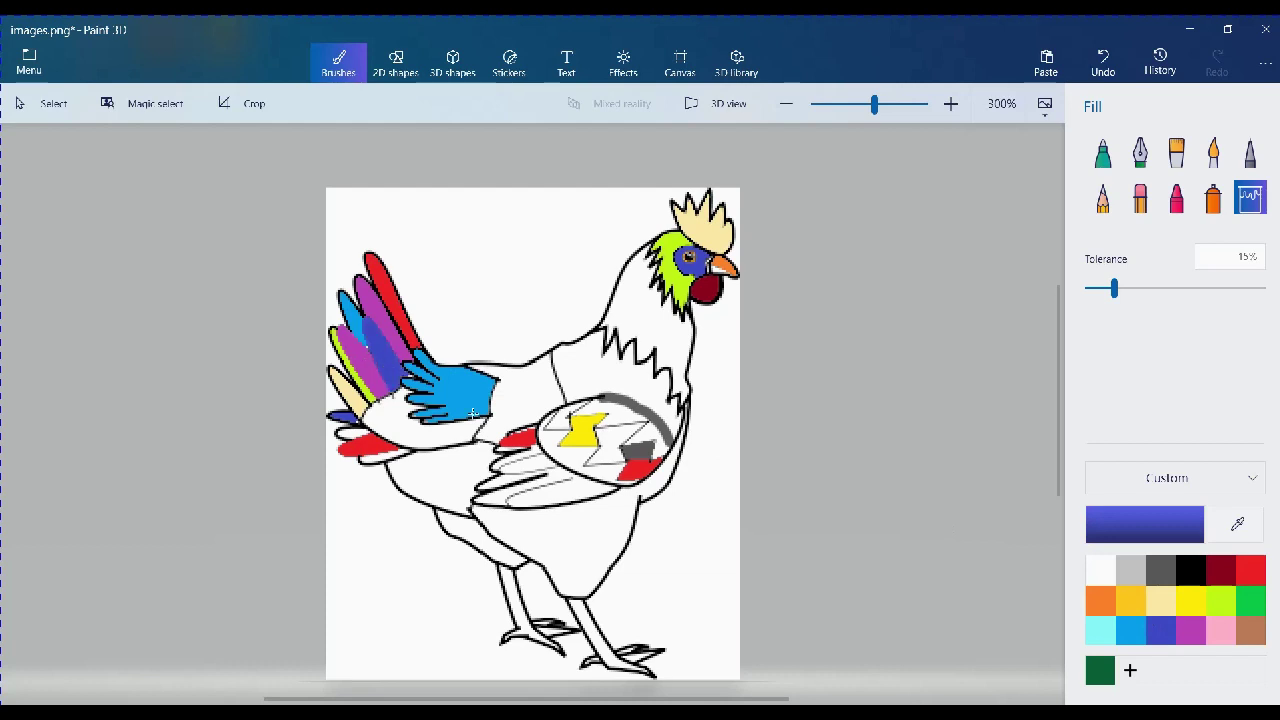
- Fill the two feathers around the red lower tail feather and the central zigzag shape on the wing with green
click(1251, 600)
click(352, 432)
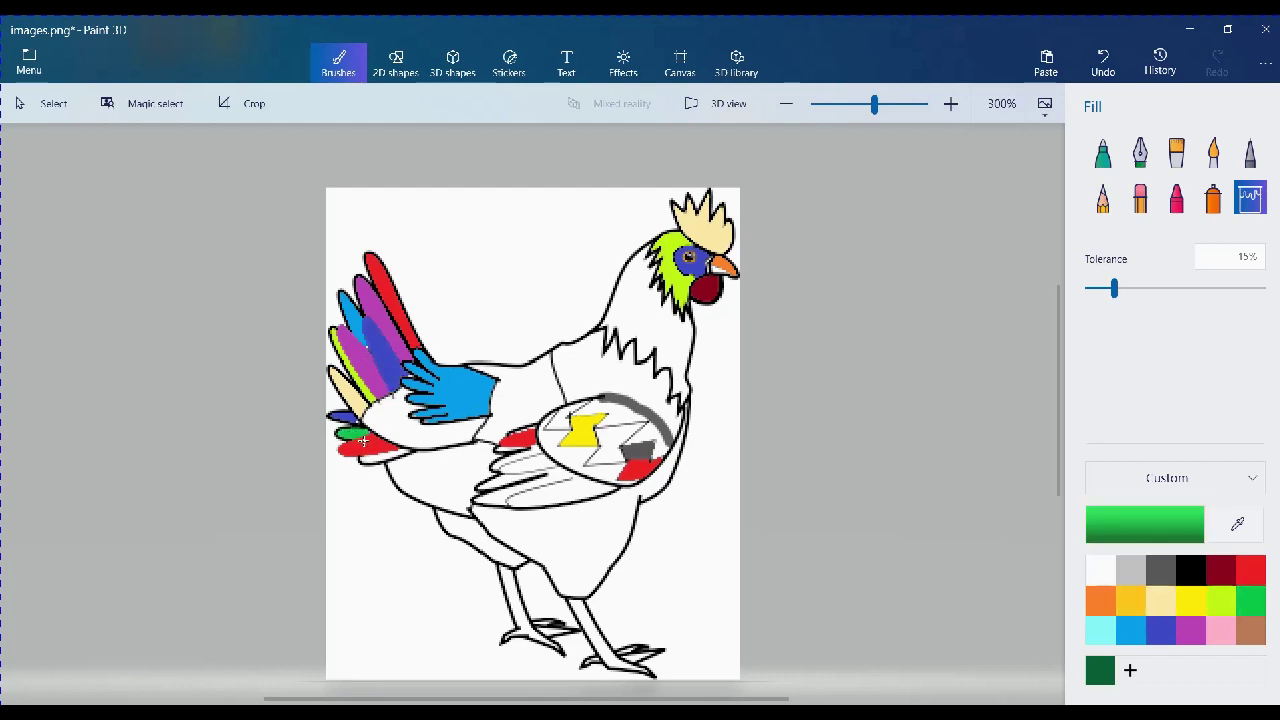
click(400, 457)
click(623, 432)
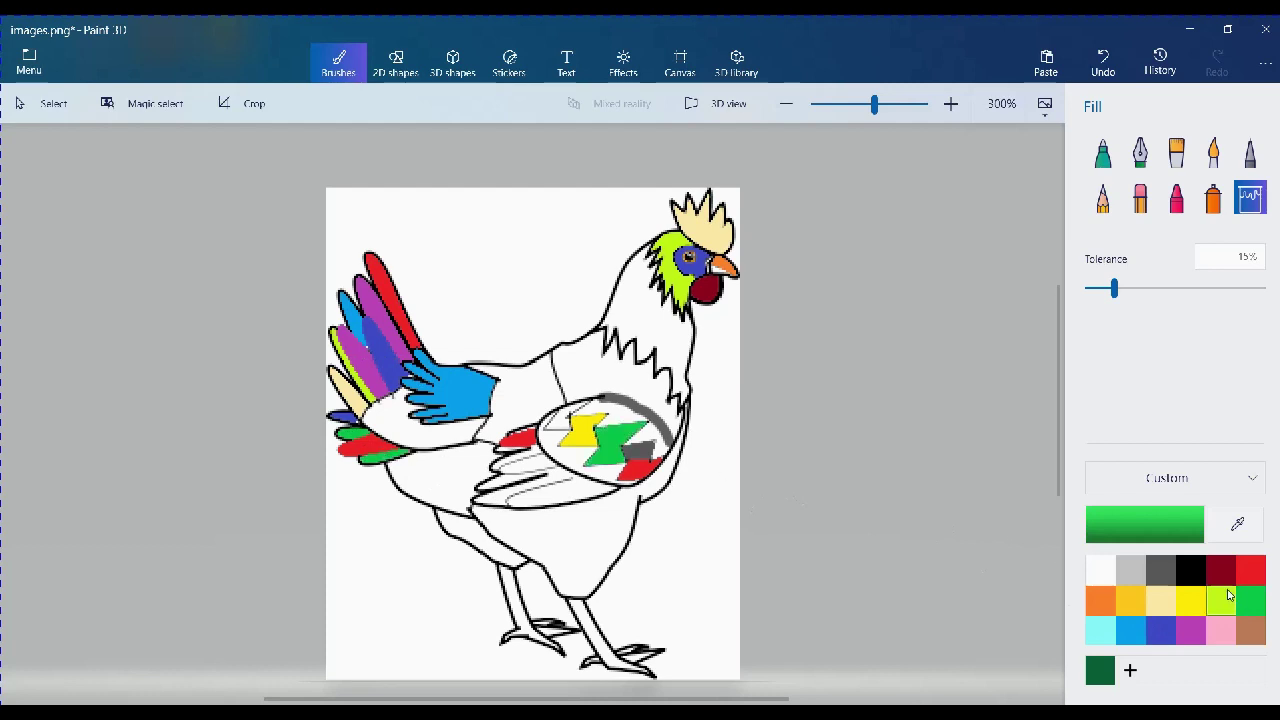
- Fill both of the hen's legs with brown
click(1250, 630)
click(570, 606)
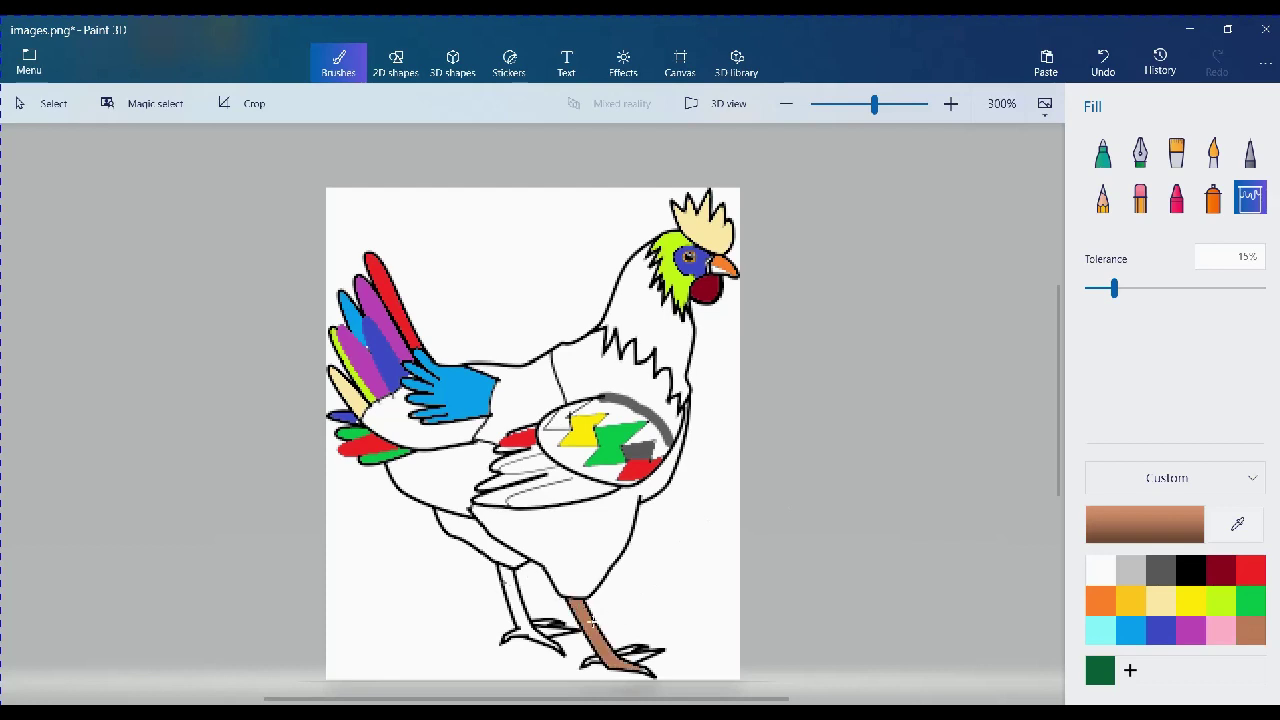
click(521, 611)
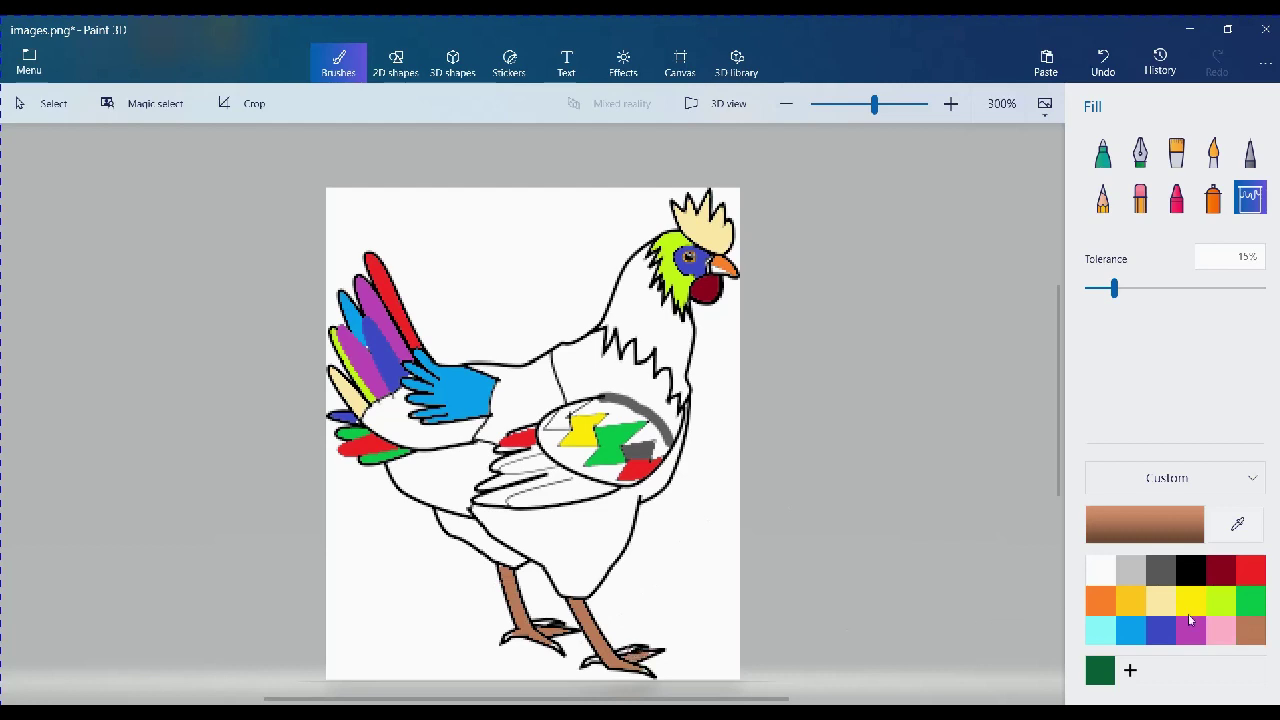
- Fill the lower wing feathers with dark red and the white tail base below the light blue patch with black
click(1221, 570)
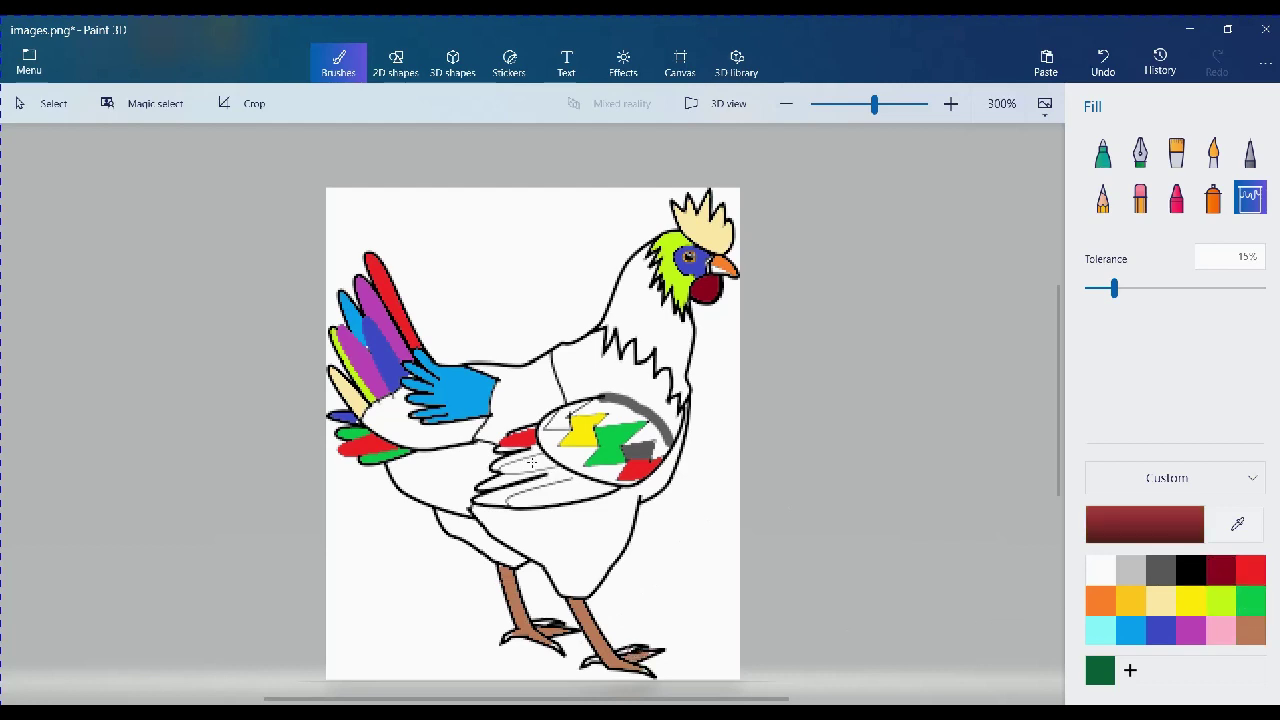
click(532, 462)
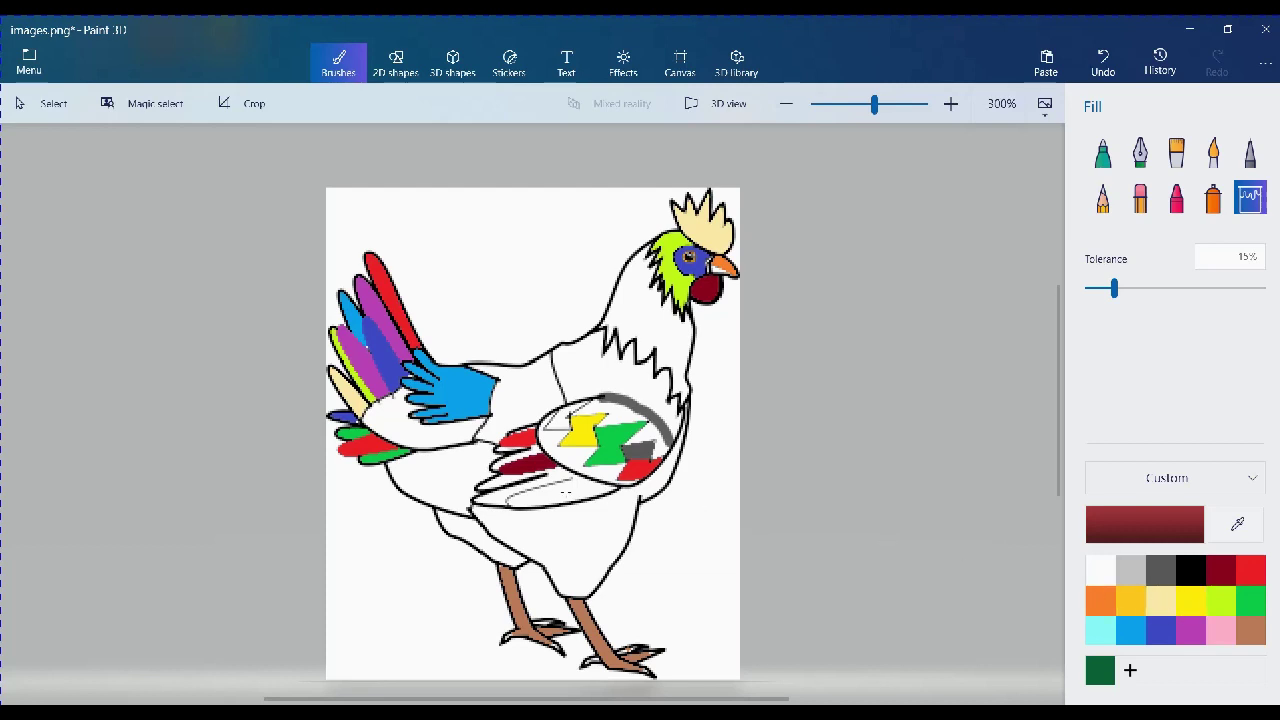
click(541, 494)
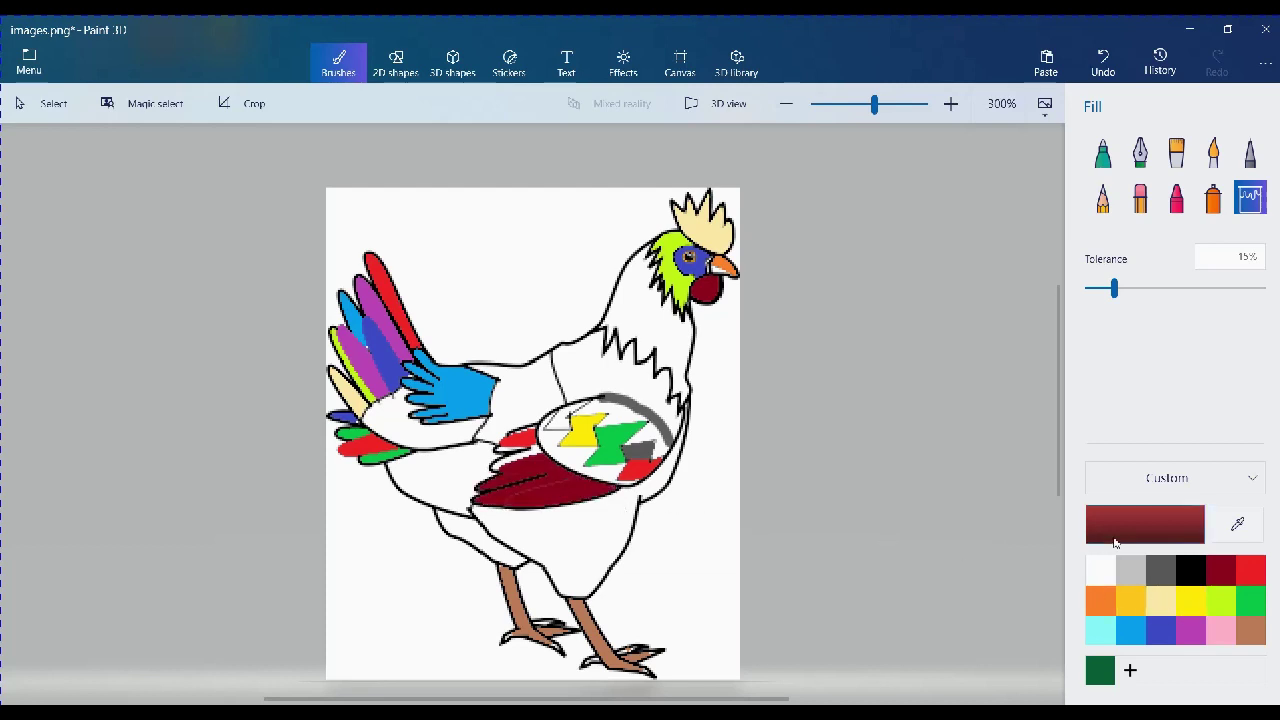
click(1190, 572)
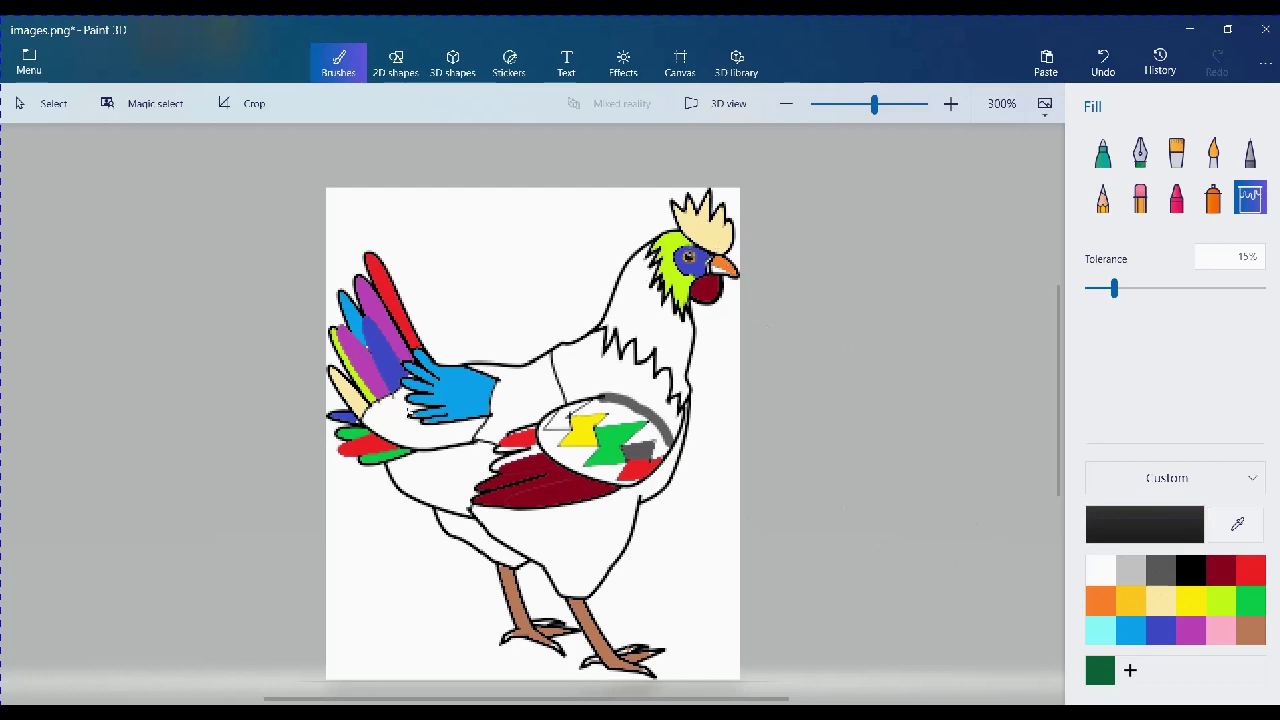
click(397, 414)
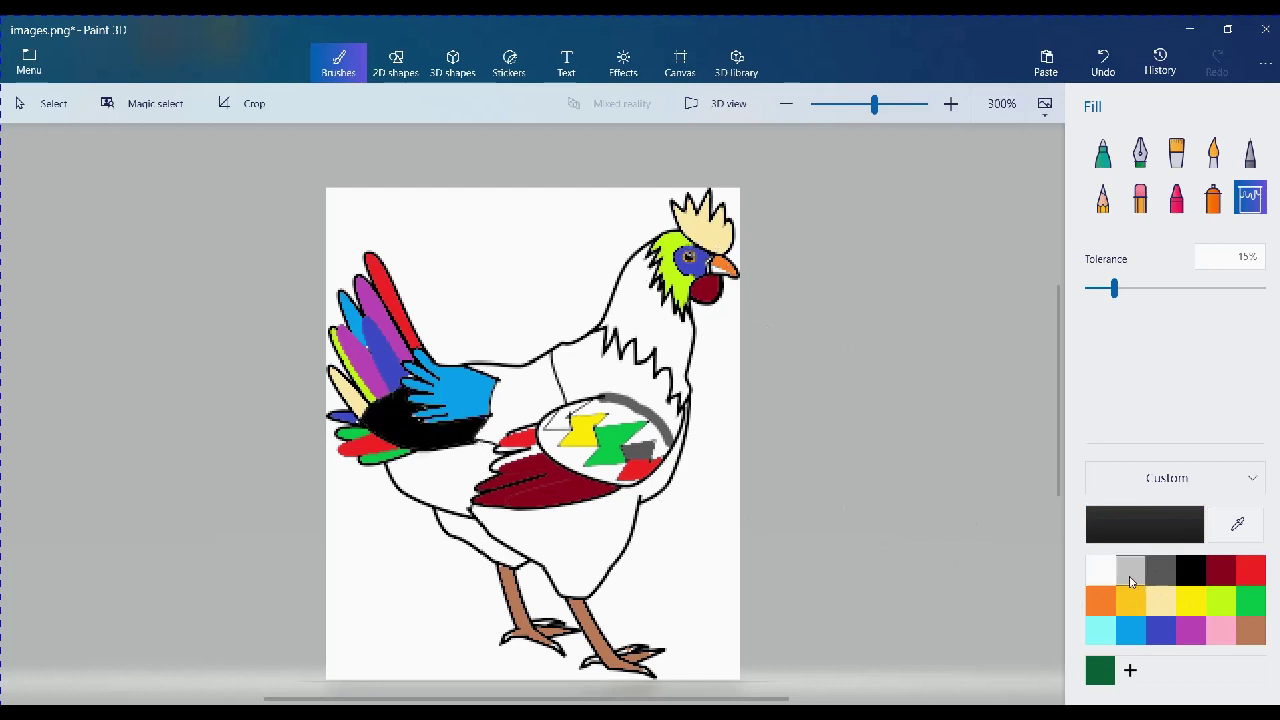
- Fill the belly and front thigh area with lime and the rear thigh with green
click(1161, 603)
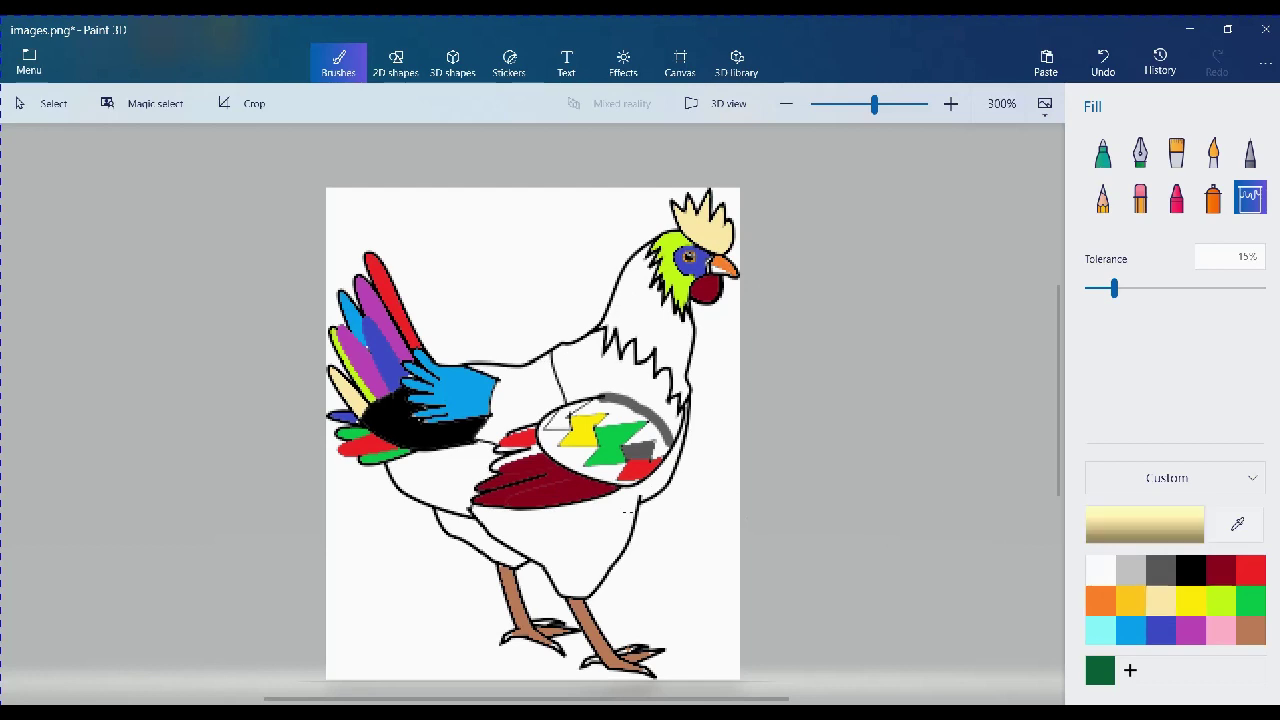
click(1222, 602)
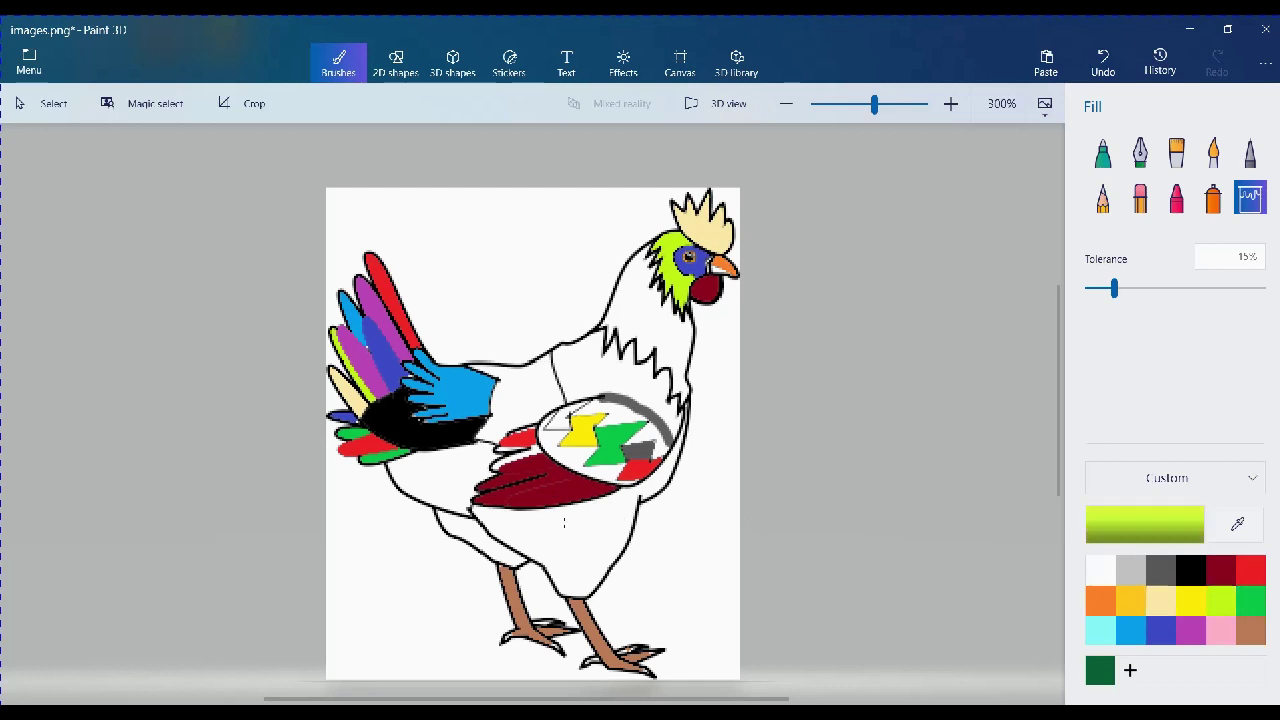
click(563, 524)
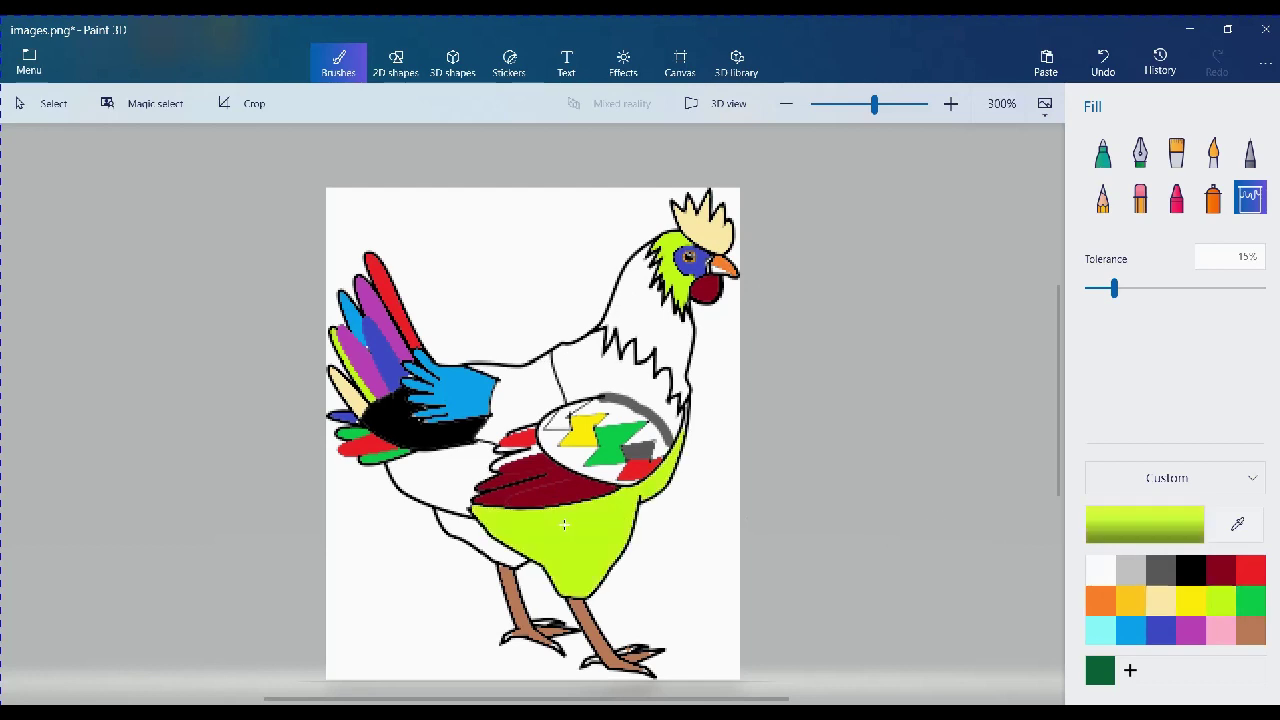
click(1248, 602)
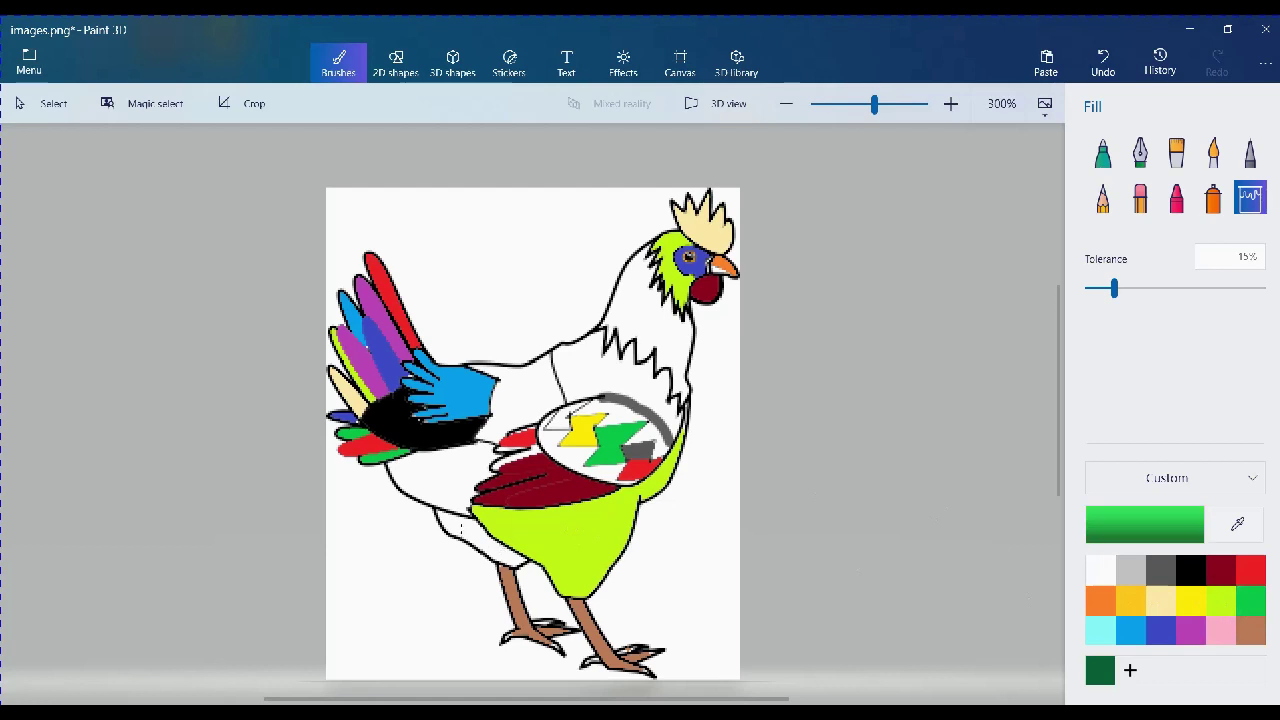
click(461, 527)
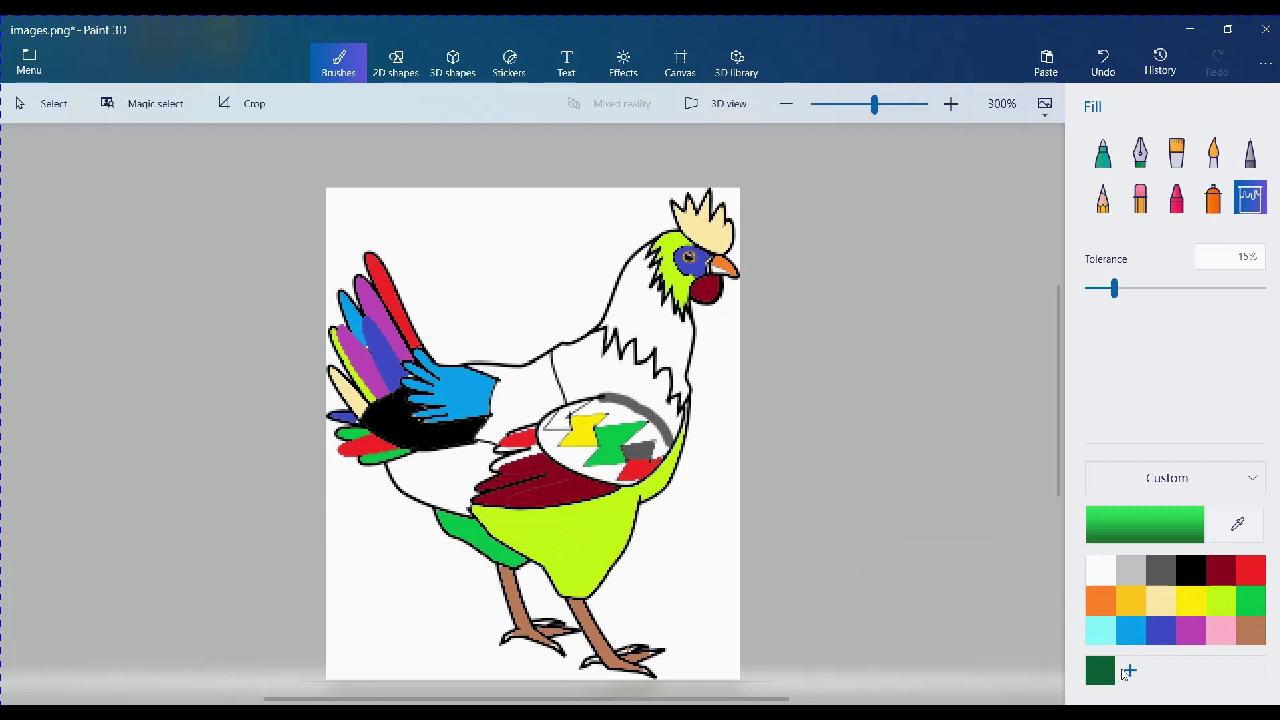
- Set the Oil brush to 16 px thickness and undo a green trial stroke on the neck
click(1179, 157)
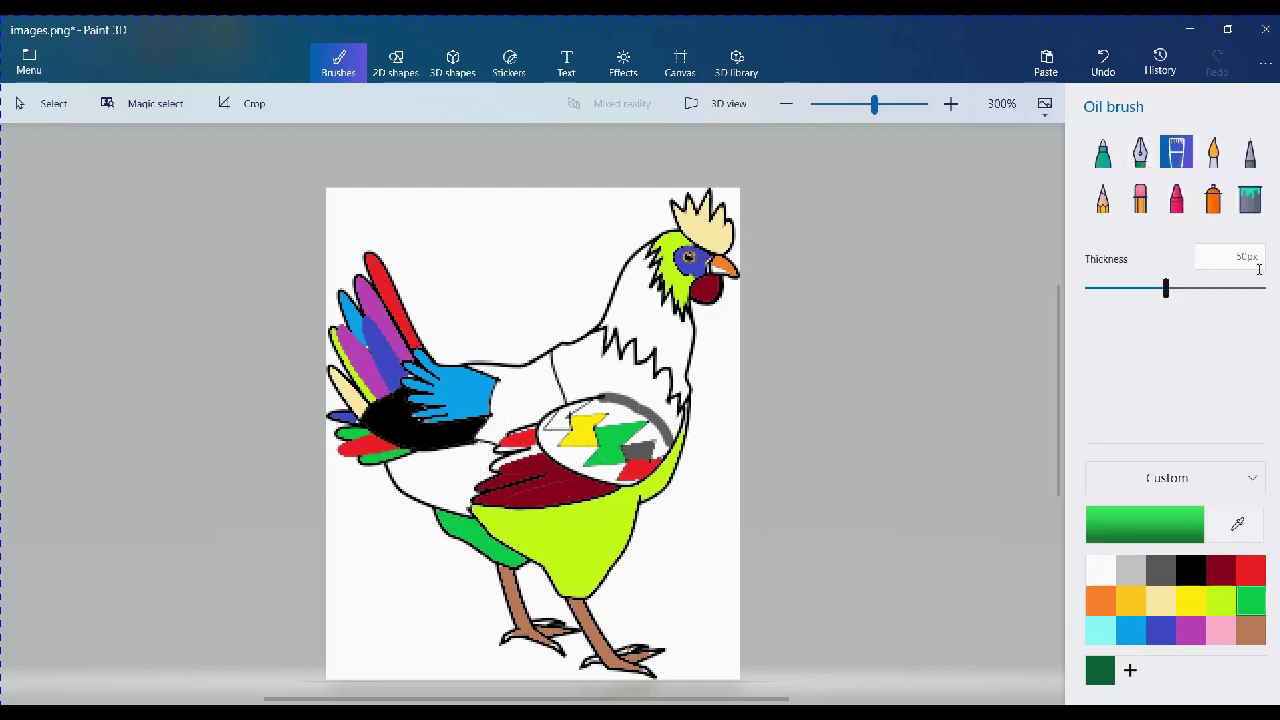
click(1099, 289)
mouse_move(637, 291)
mouse_down()
mouse_move(636, 262)
mouse_move(622, 314)
mouse_up()
key(ctrl+z)
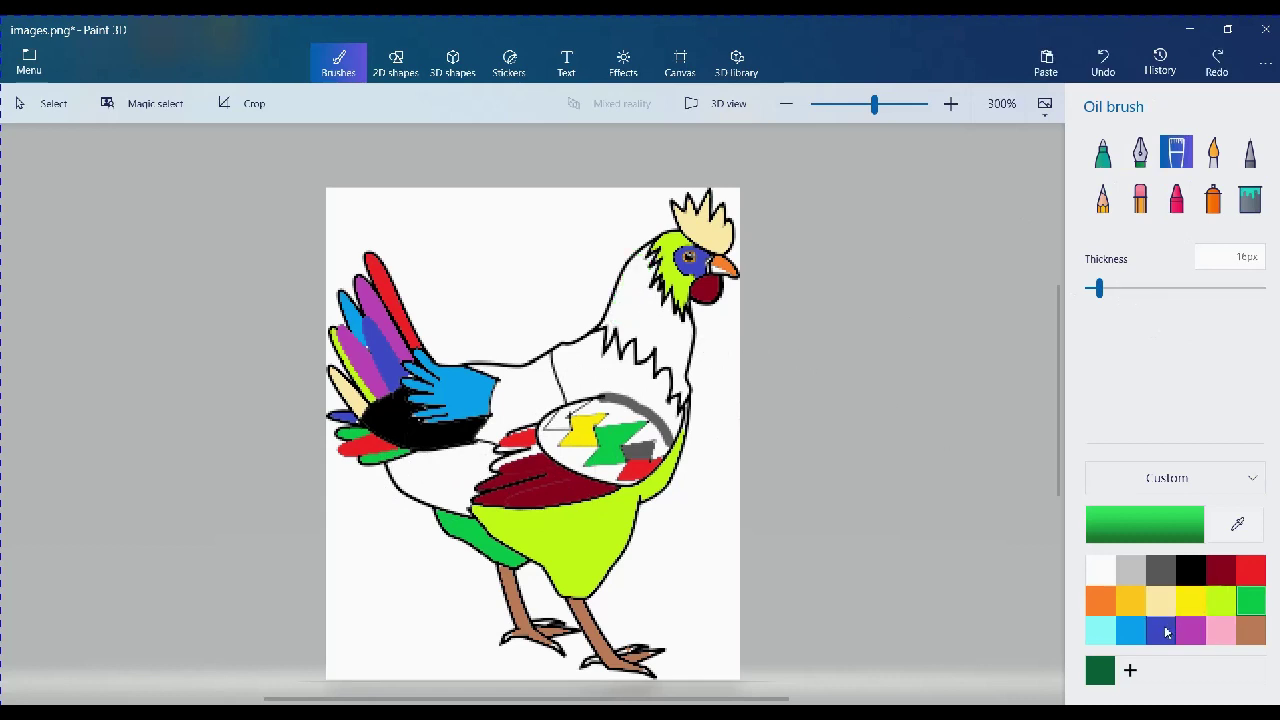
- Paint the hen's neck with indigo Oil brush strokes down to the jagged collar
click(1162, 628)
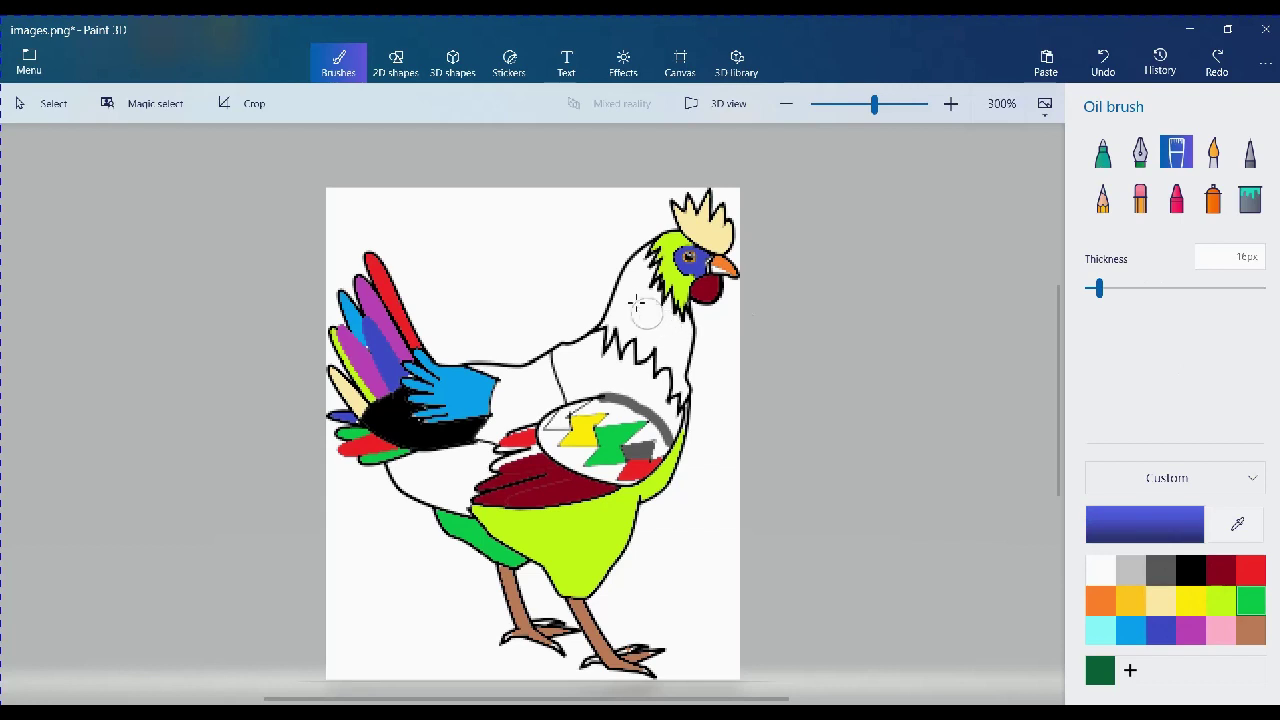
mouse_move(628, 312)
mouse_down()
mouse_move(632, 268)
mouse_move(612, 324)
mouse_move(644, 256)
mouse_move(630, 300)
mouse_up()
mouse_move(672, 362)
mouse_down()
mouse_move(674, 390)
mouse_move(678, 325)
mouse_move(646, 300)
mouse_move(634, 330)
mouse_move(662, 350)
mouse_up()
- Reduce the Oil brush thickness to 11 px and 10 px to paint the white gaps along the jagged collar indigo
scroll(664, 345, up, 6)
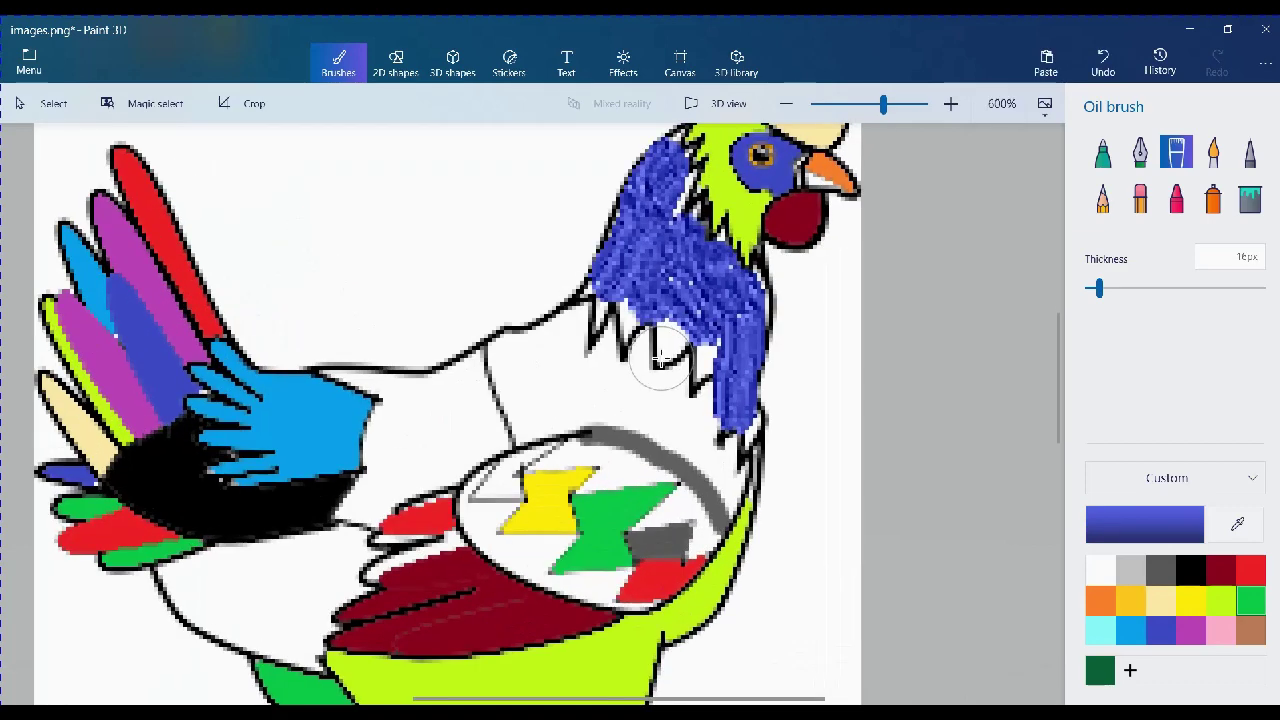
scroll(785, 340, down, 3)
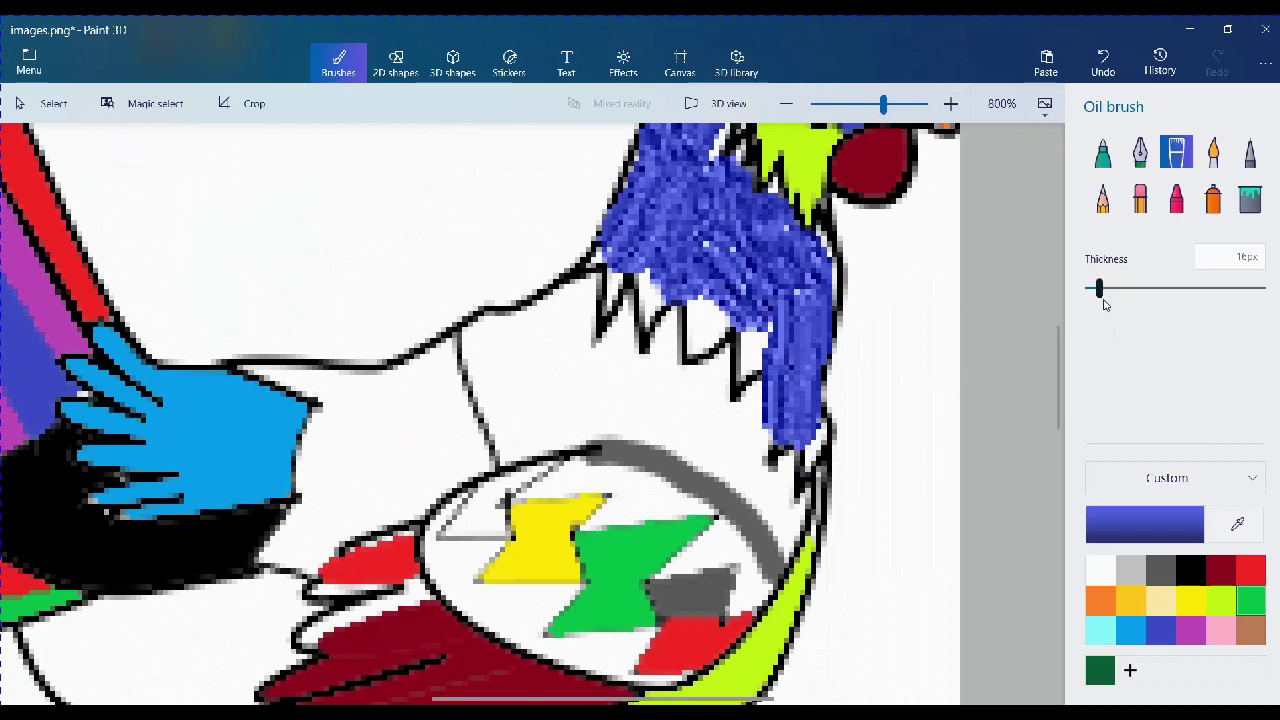
drag(1097, 290, 1090, 289)
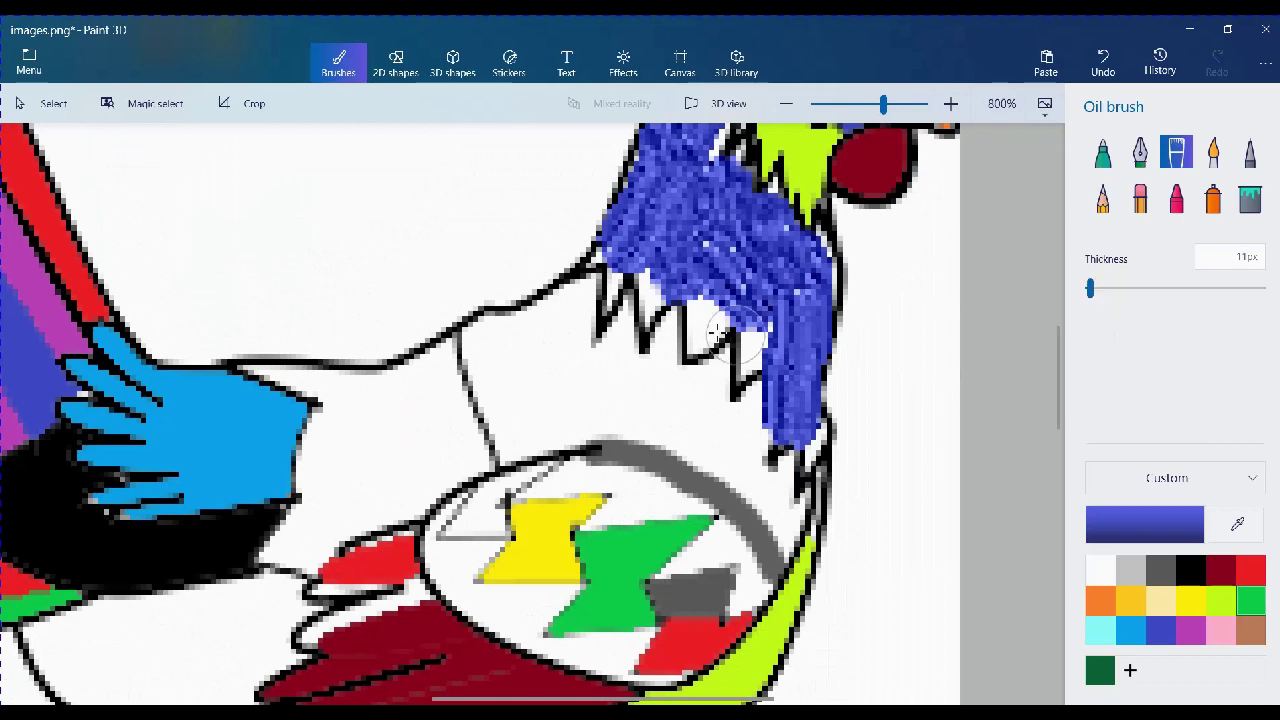
mouse_move(704, 328)
mouse_down()
mouse_move(700, 295)
mouse_move(768, 368)
mouse_move(771, 333)
mouse_up()
drag(1090, 289, 1088, 290)
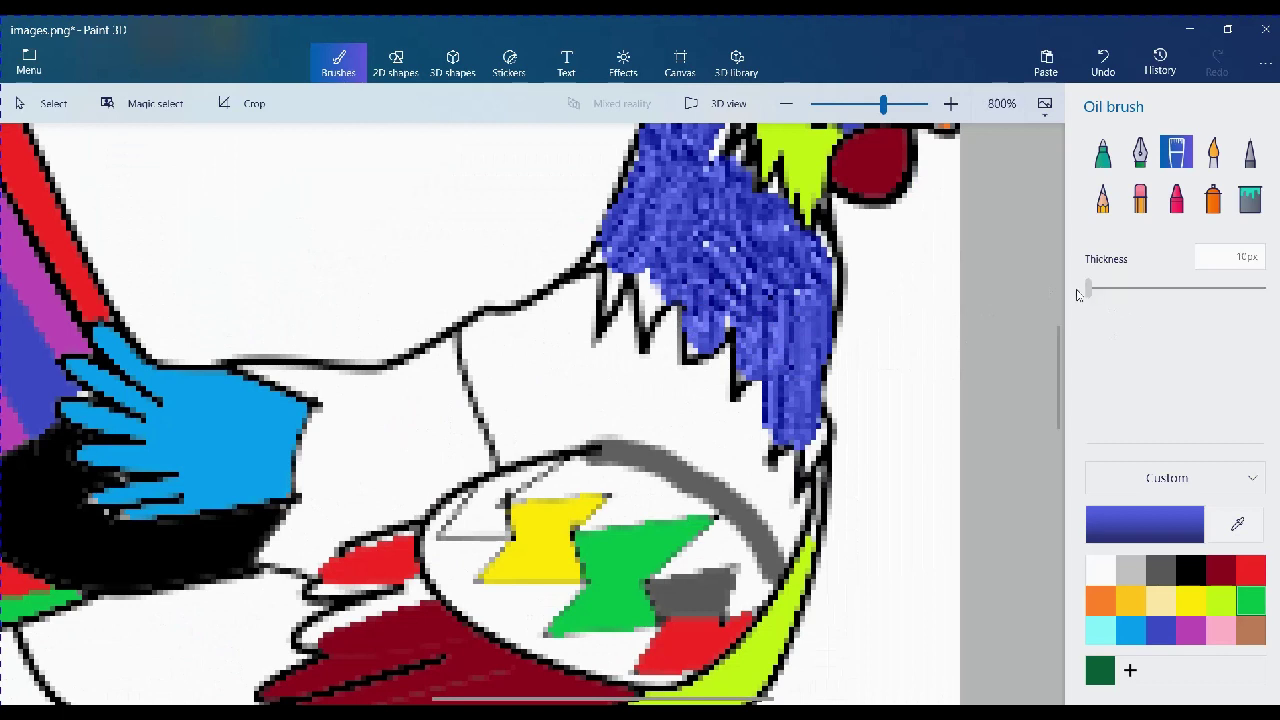
mouse_move(728, 357)
mouse_down()
mouse_move(652, 298)
mouse_move(656, 271)
mouse_move(617, 265)
mouse_up()
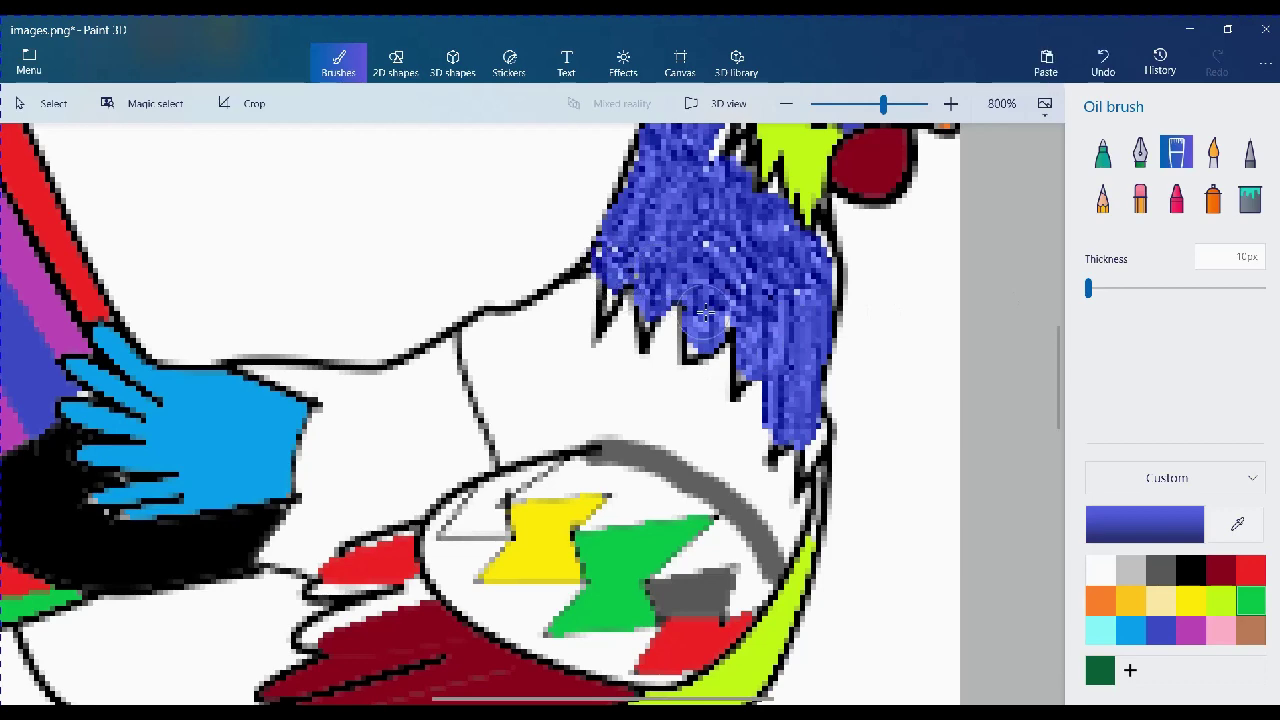
- Try a thin indigo Watercolour stroke on the white chest above the wing, and undo it
scroll(706, 314, down, 5)
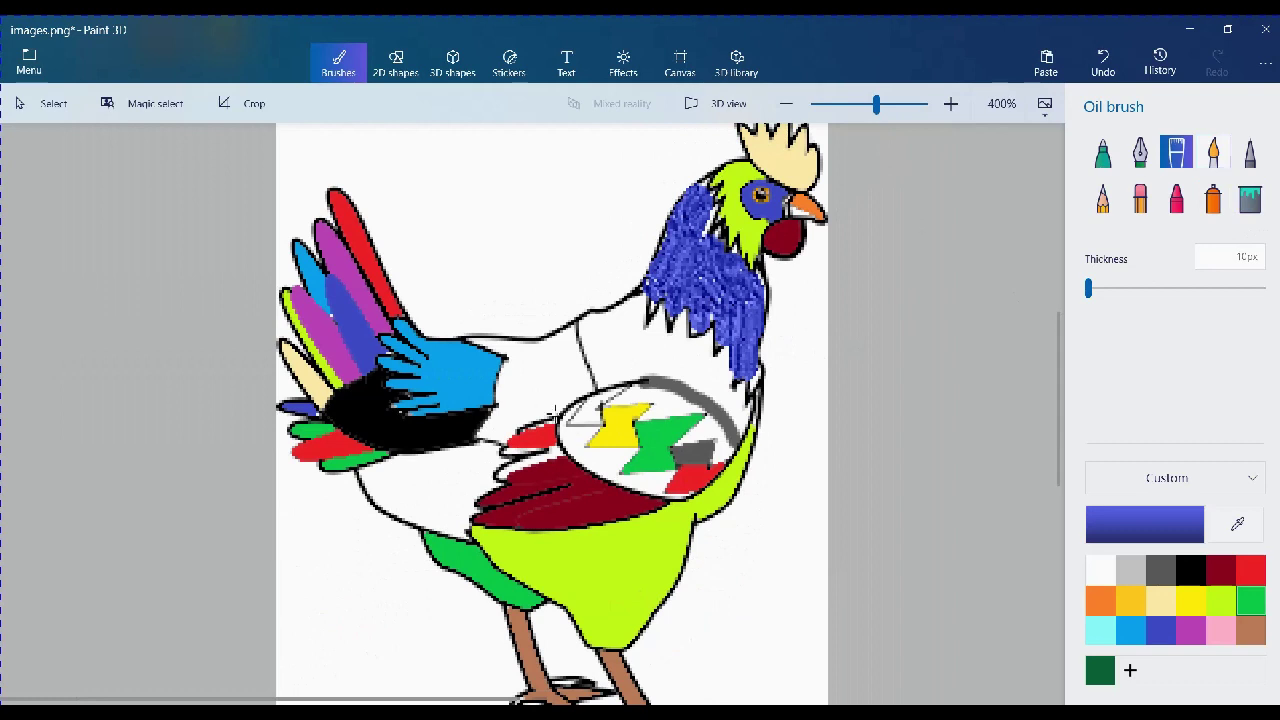
click(1213, 152)
drag(1128, 288, 1092, 289)
mouse_move(634, 356)
mouse_down()
mouse_move(609, 334)
mouse_move(628, 348)
mouse_up()
key(ctrl+z)
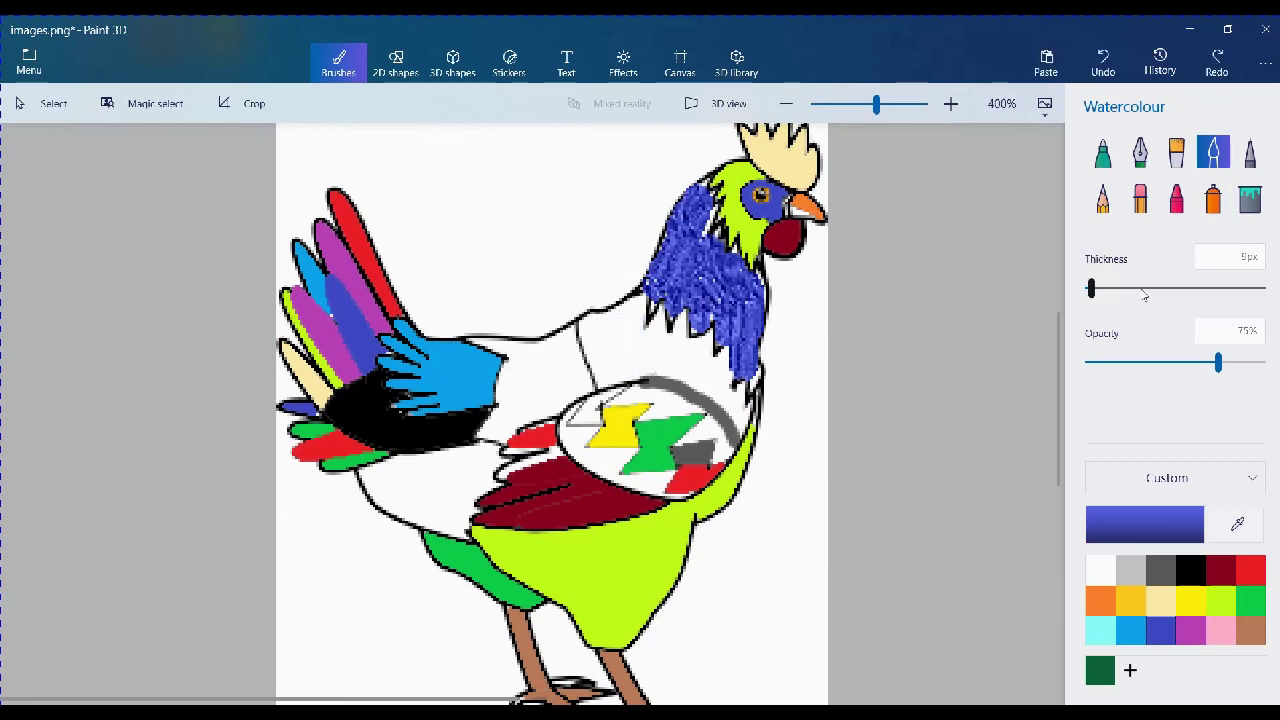
- Try the Eraser and the Crayon on the chest, undoing each trial stroke
click(1139, 199)
drag(633, 342, 585, 330)
key(ctrl+z)
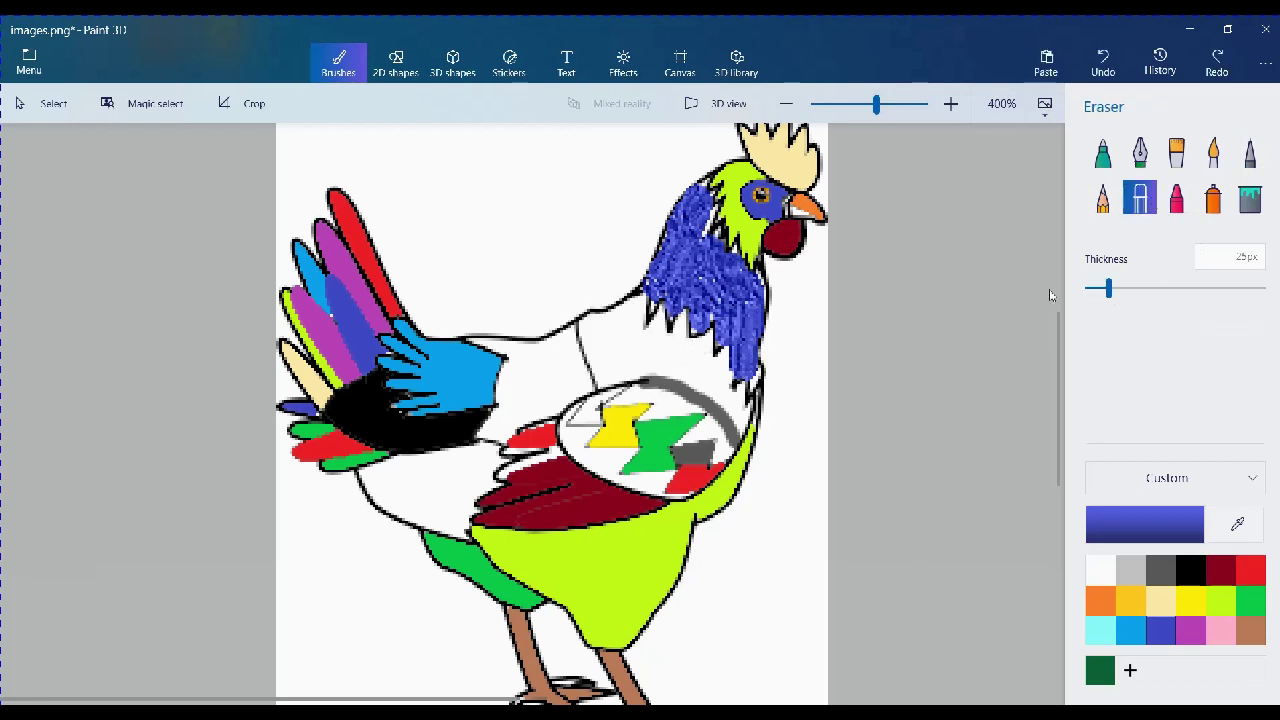
click(1175, 201)
mouse_move(608, 344)
mouse_down()
mouse_move(661, 350)
mouse_move(624, 337)
mouse_move(705, 363)
mouse_move(667, 339)
mouse_move(752, 396)
mouse_up()
key(ctrl+z)
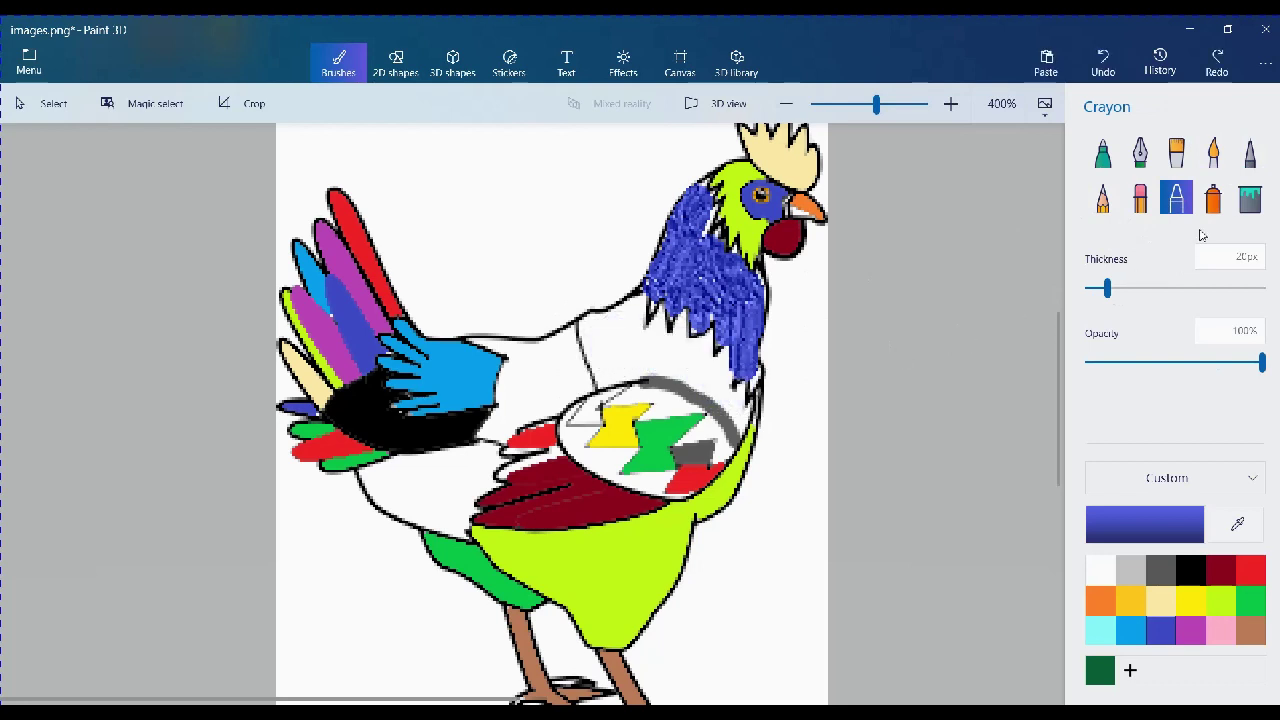
- Undo an indigo Spray can trial on the chest and spray the area between collar and wing orange
click(1213, 197)
mouse_move(610, 340)
mouse_down()
mouse_move(688, 335)
mouse_move(760, 435)
mouse_up()
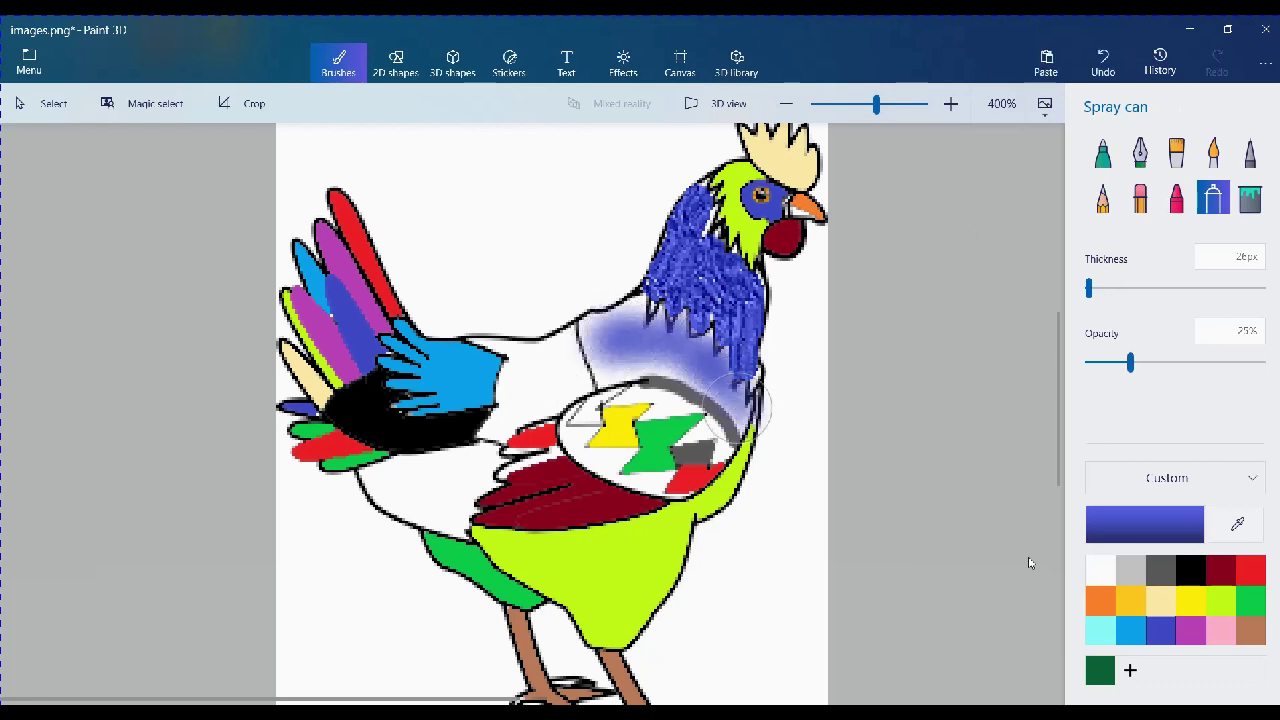
key(ctrl+z)
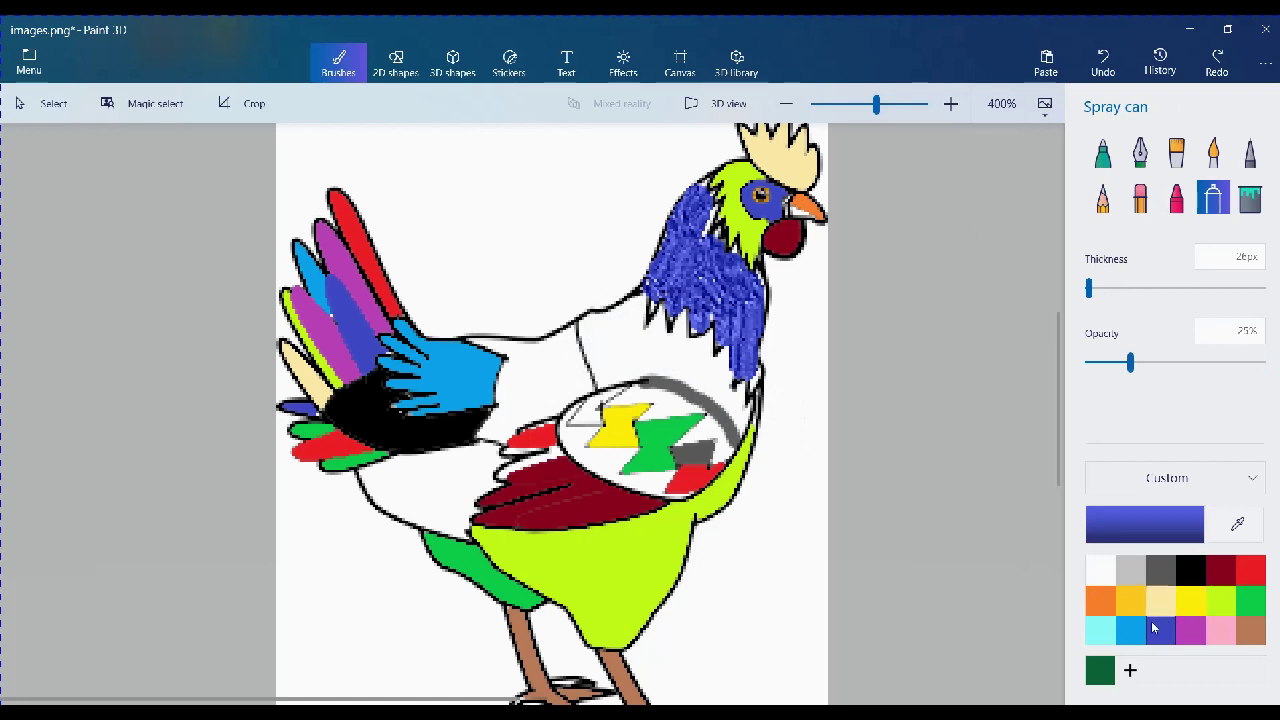
click(1100, 599)
mouse_move(620, 343)
mouse_down()
mouse_move(655, 358)
mouse_move(603, 337)
mouse_move(676, 347)
mouse_move(629, 318)
mouse_move(590, 327)
mouse_move(614, 318)
mouse_move(635, 317)
mouse_move(605, 370)
mouse_move(658, 351)
mouse_move(635, 338)
mouse_move(702, 366)
mouse_move(736, 415)
mouse_move(711, 351)
mouse_move(656, 339)
mouse_move(637, 293)
mouse_move(674, 338)
mouse_move(683, 321)
mouse_move(714, 350)
mouse_move(720, 387)
mouse_move(634, 363)
mouse_move(647, 366)
mouse_move(592, 370)
mouse_up()
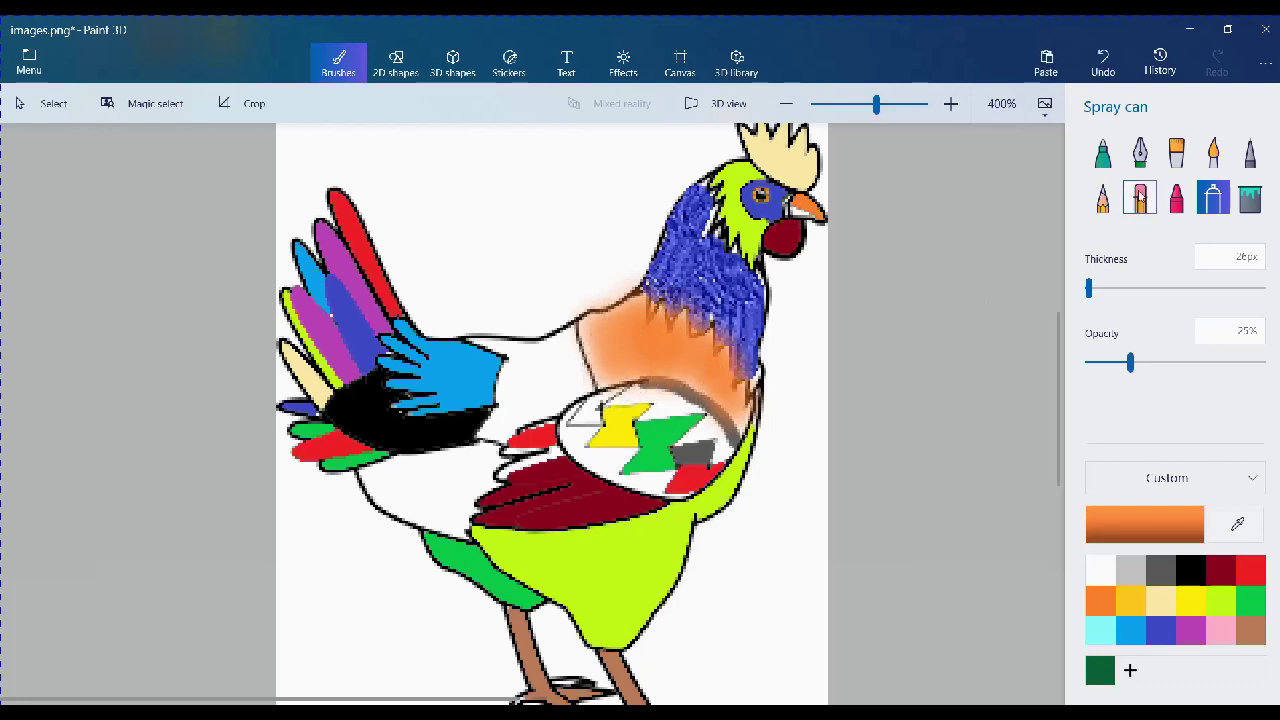
- Erase the orange overspray above the back, erase a chest strip at 12 px, and undo a trial respray of the strip
click(1140, 197)
drag(616, 260, 555, 290)
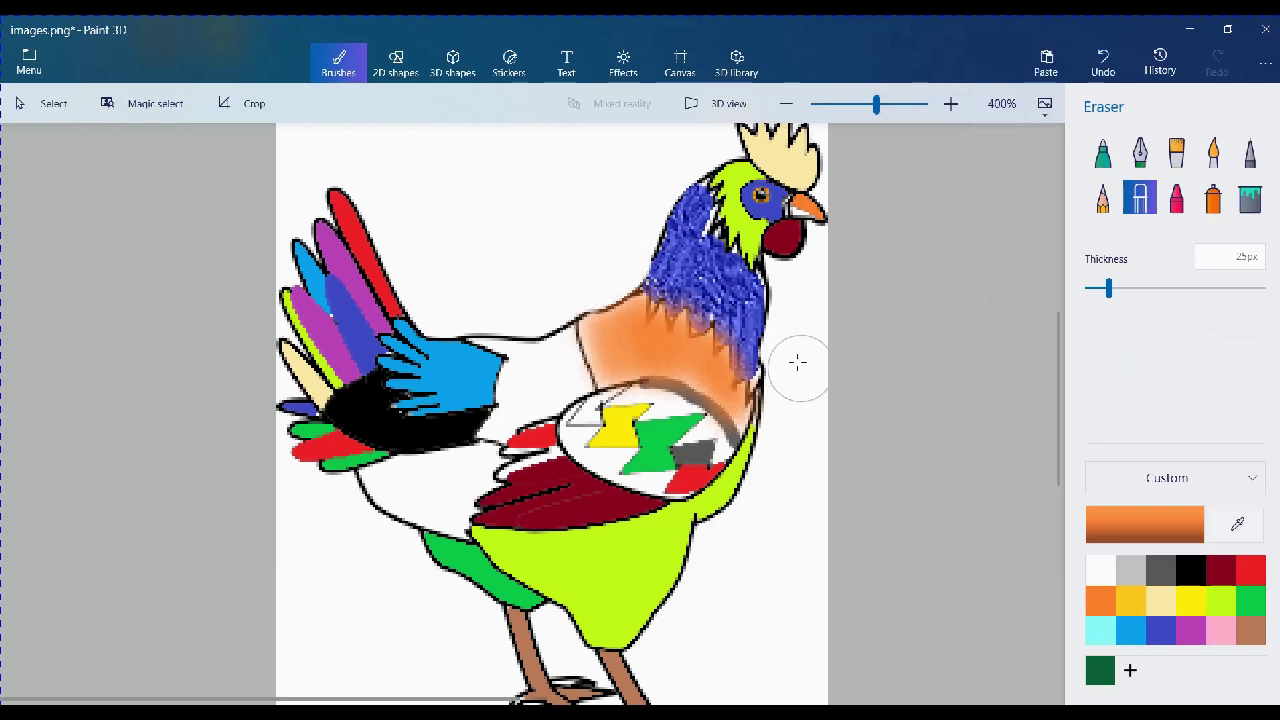
drag(1108, 288, 1097, 288)
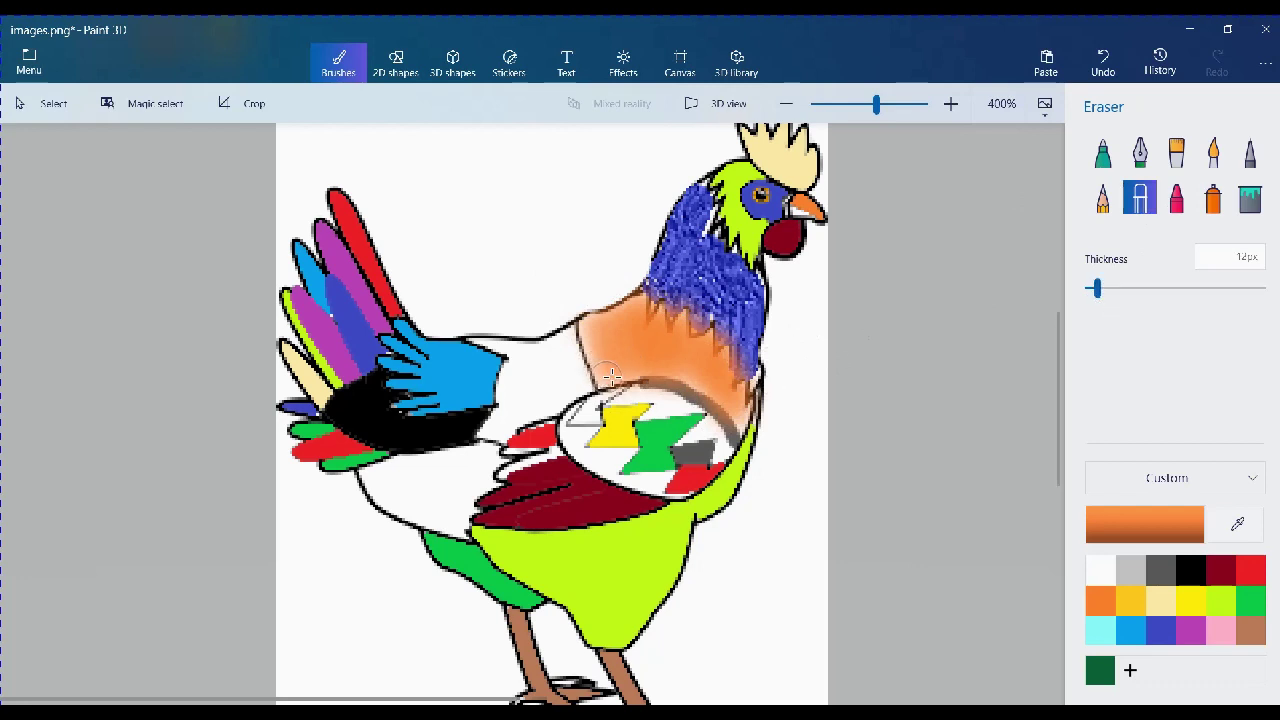
drag(612, 372, 592, 320)
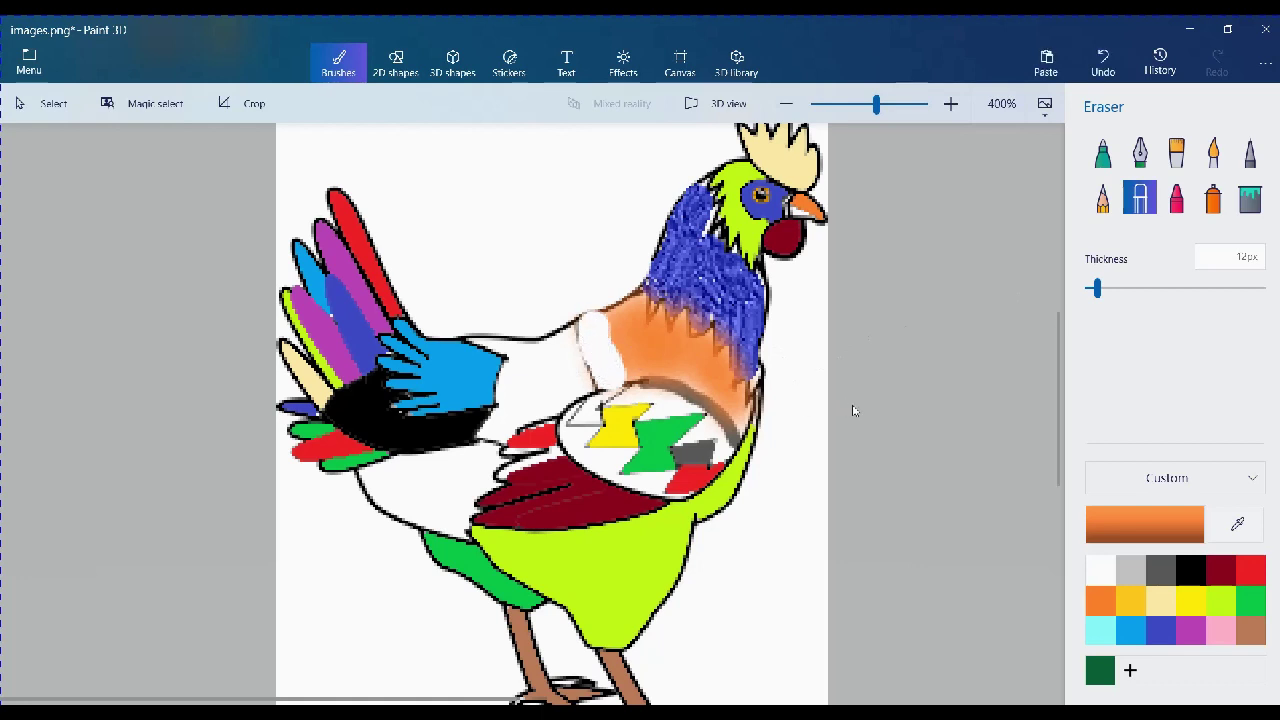
click(1213, 199)
mouse_move(606, 371)
mouse_down()
mouse_move(586, 337)
mouse_move(592, 318)
mouse_up()
key(ctrl+z)
- Try to fill the erased chest strip with lime, and undo the fill and the eraser strokes
click(1245, 200)
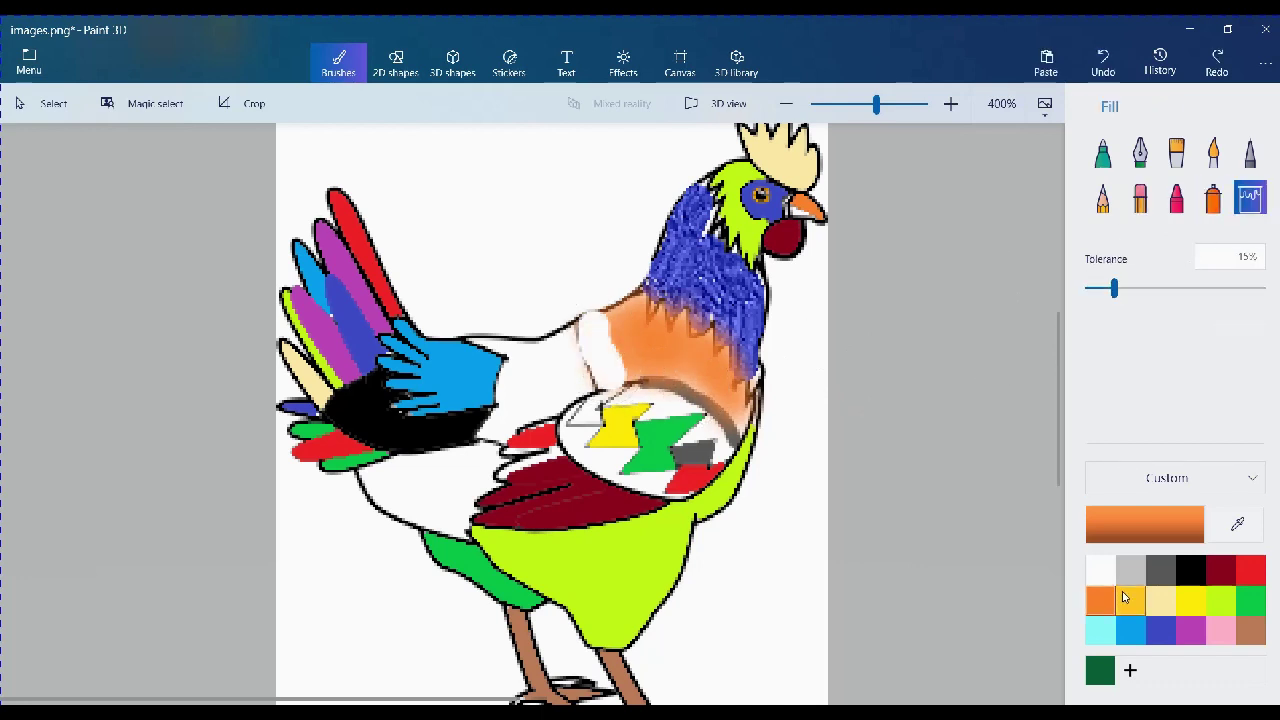
click(1218, 601)
click(600, 364)
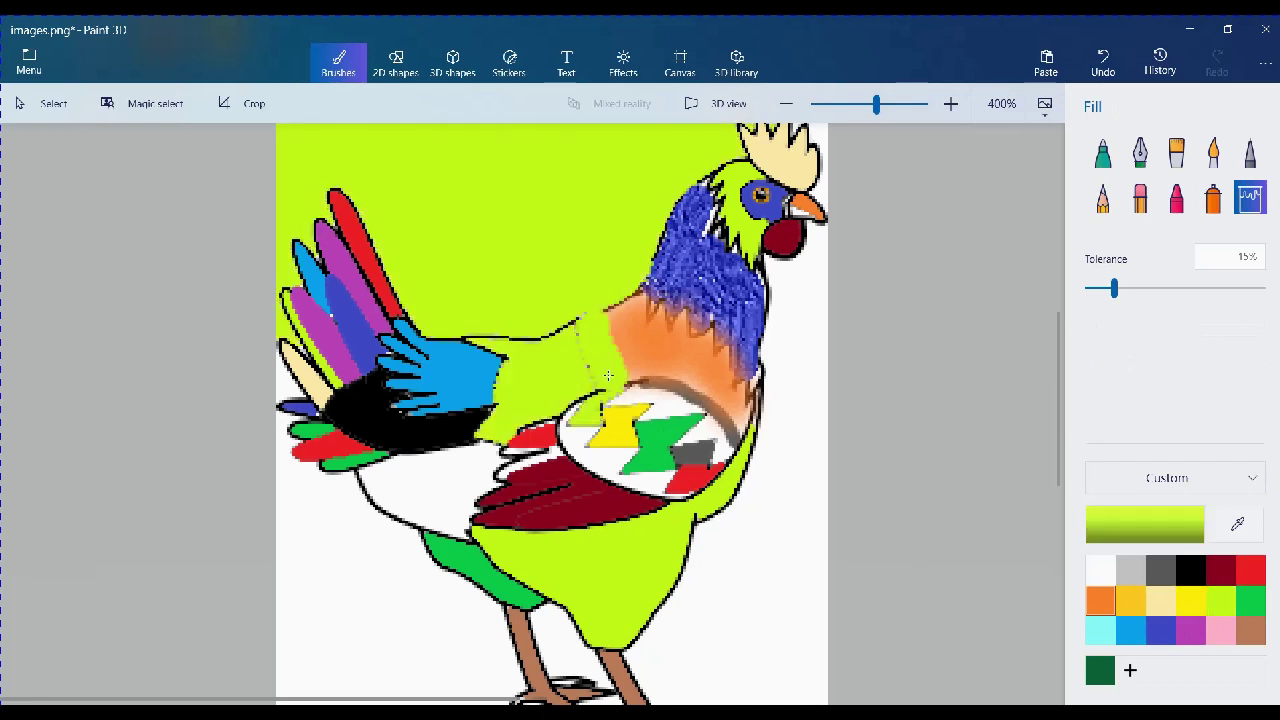
key(ctrl+z)
key(ctrl+z)
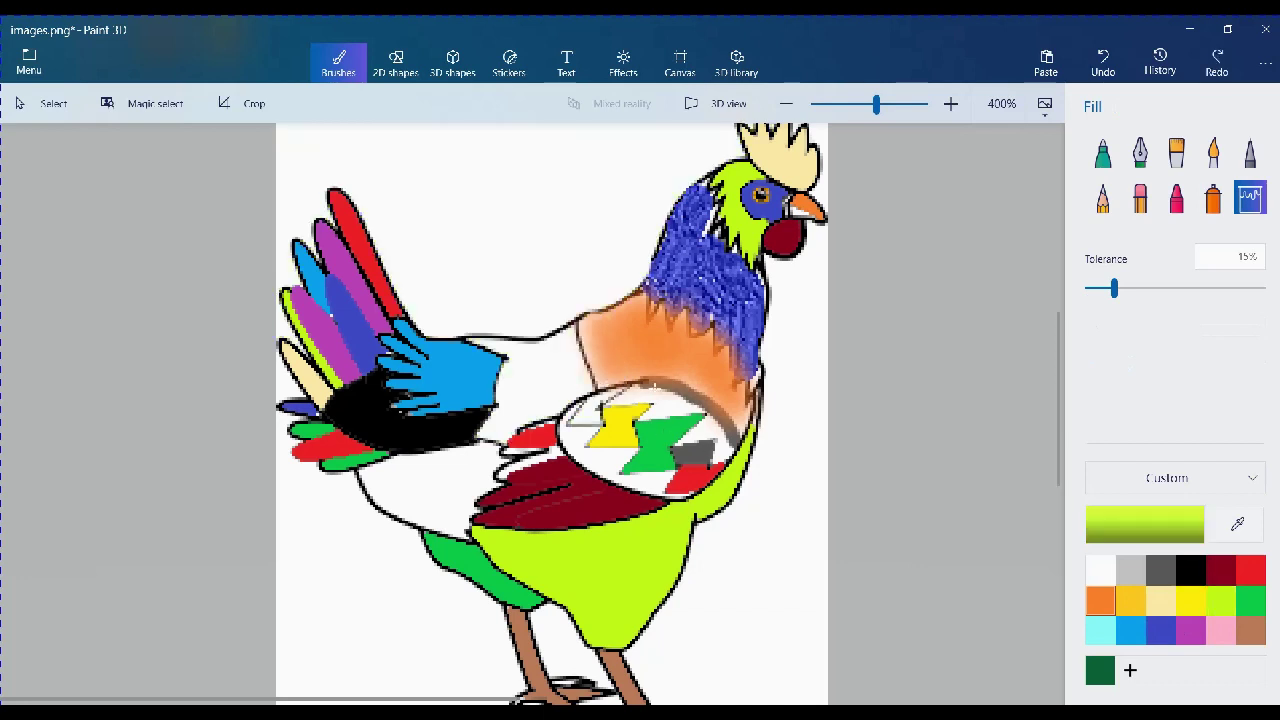
key(ctrl+z)
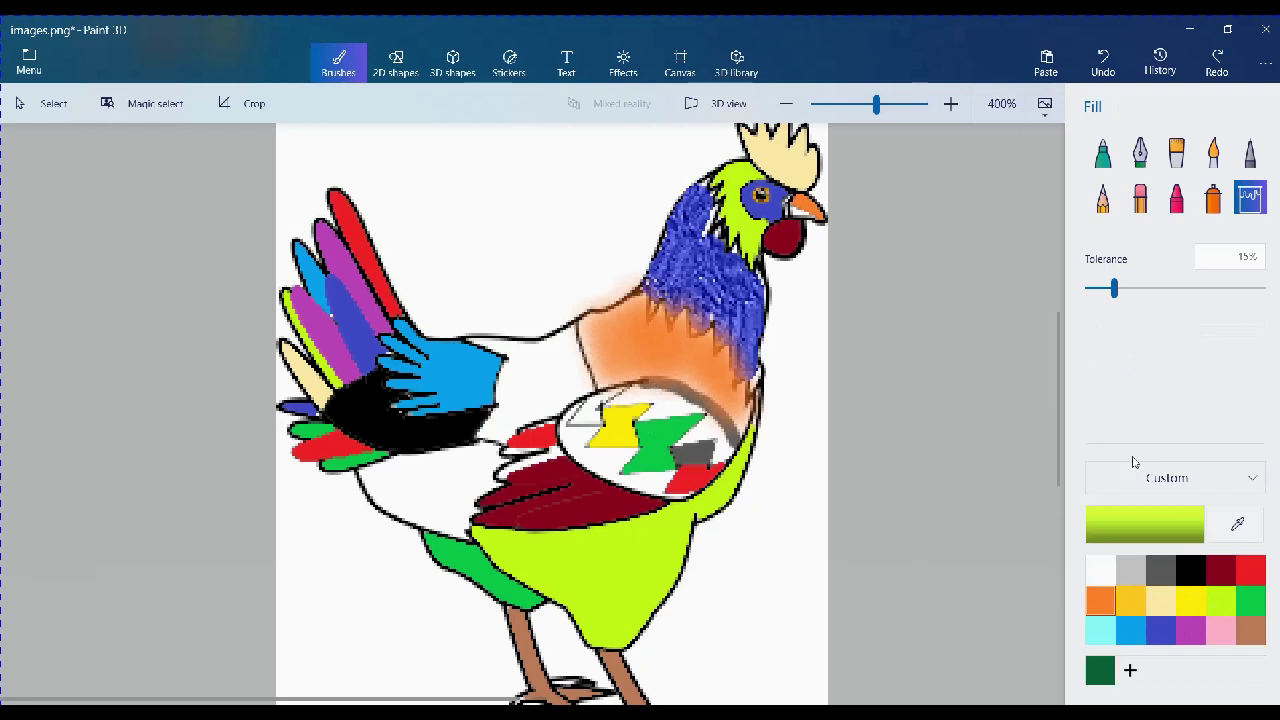
- Fill the hen's back with lime and the white lower part of the oval wing with red
click(549, 372)
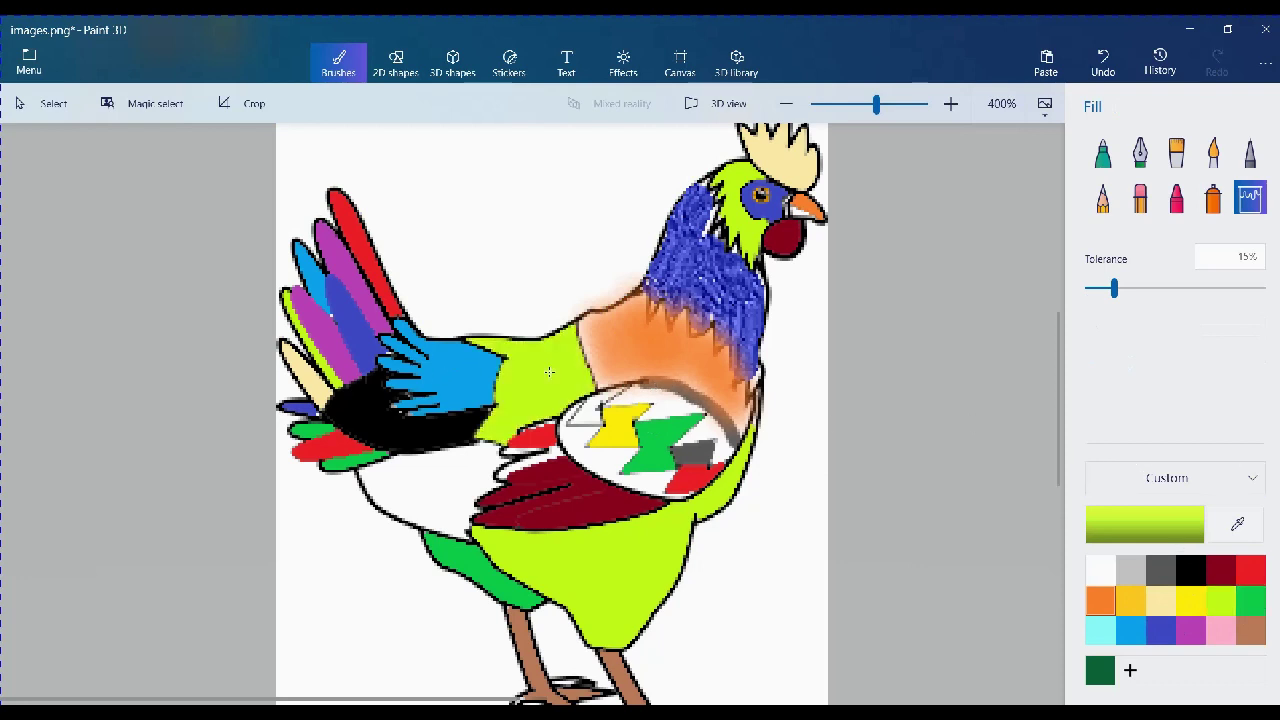
click(1247, 575)
click(607, 460)
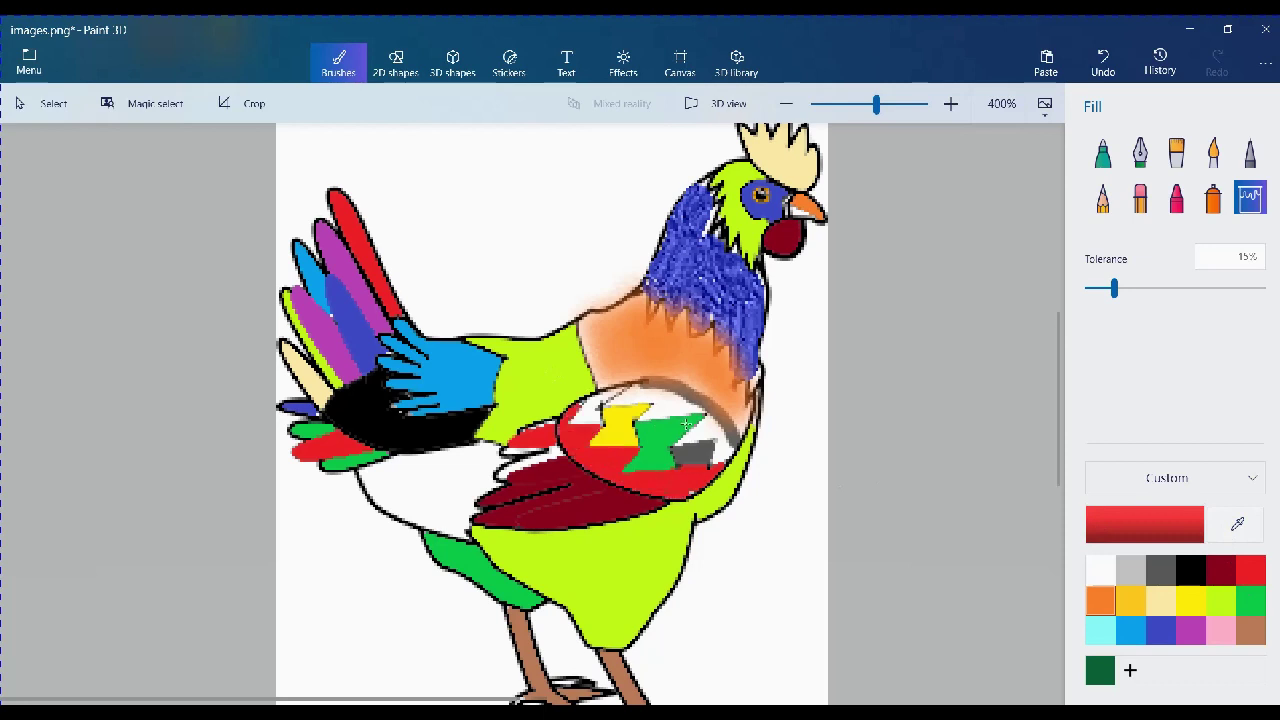
- Fill the white upper areas of the oval wing with purple and the remaining white corner with indigo
click(1190, 630)
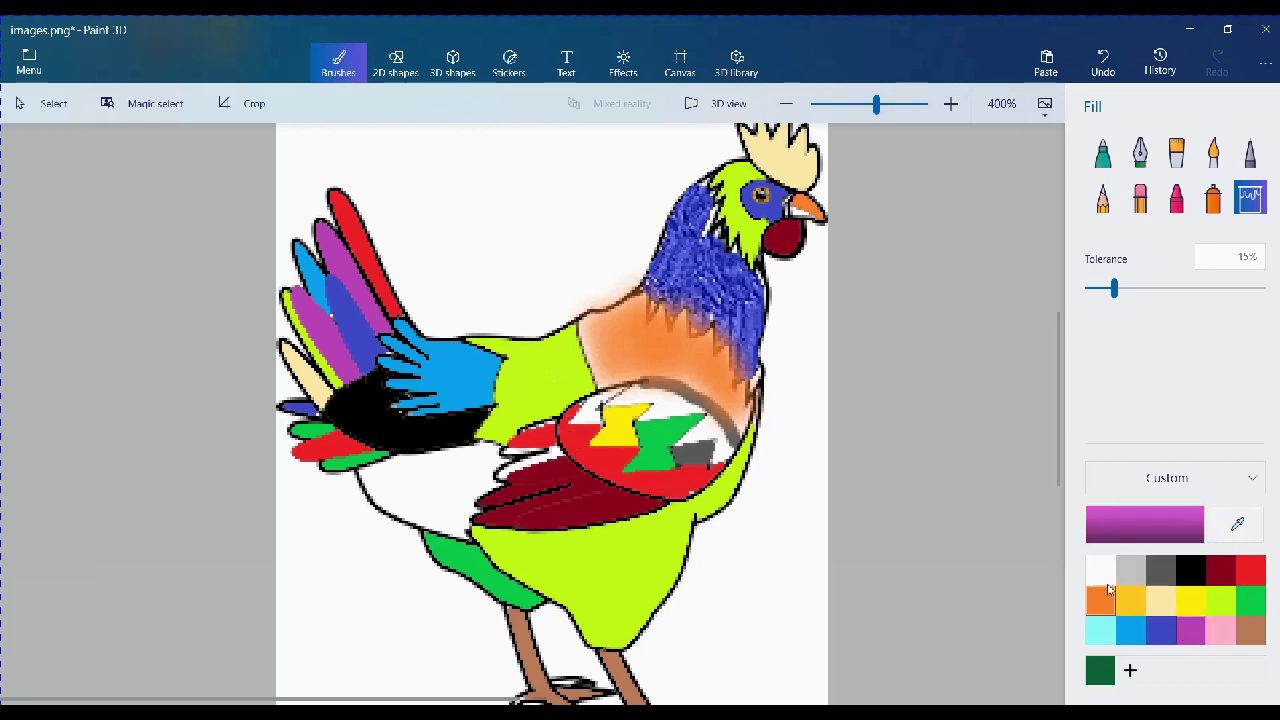
click(674, 405)
click(693, 423)
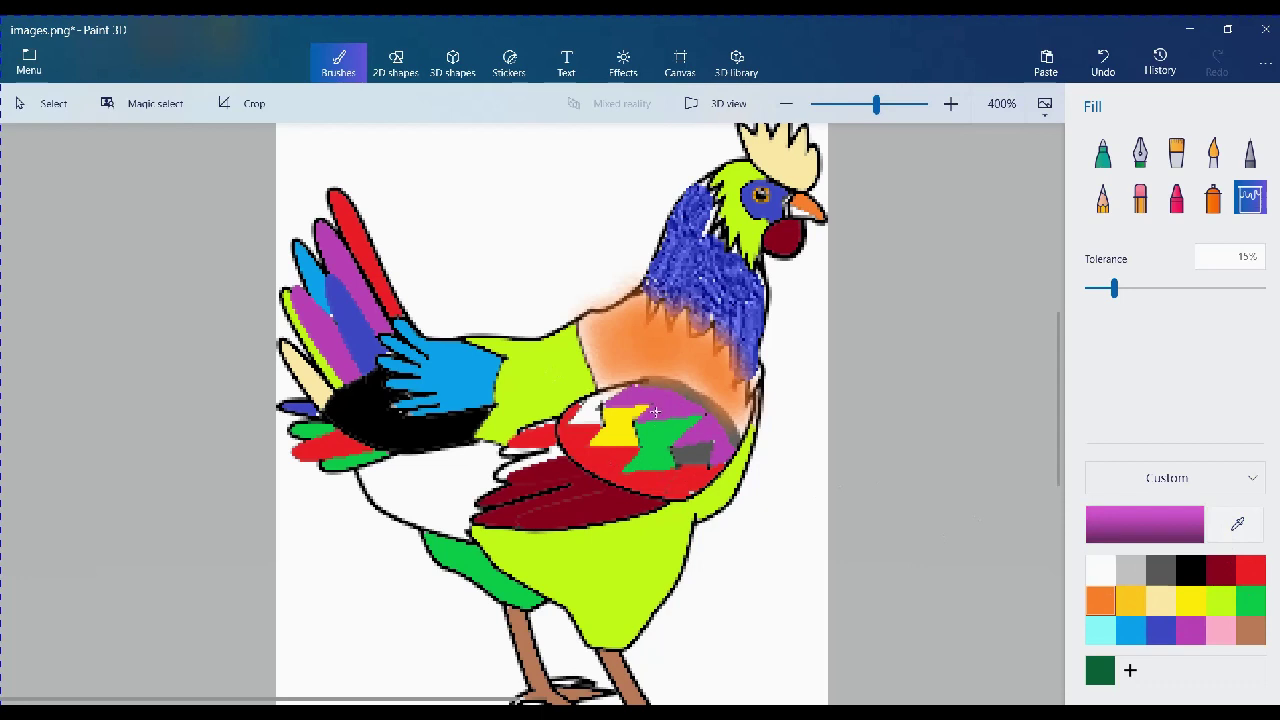
click(1156, 630)
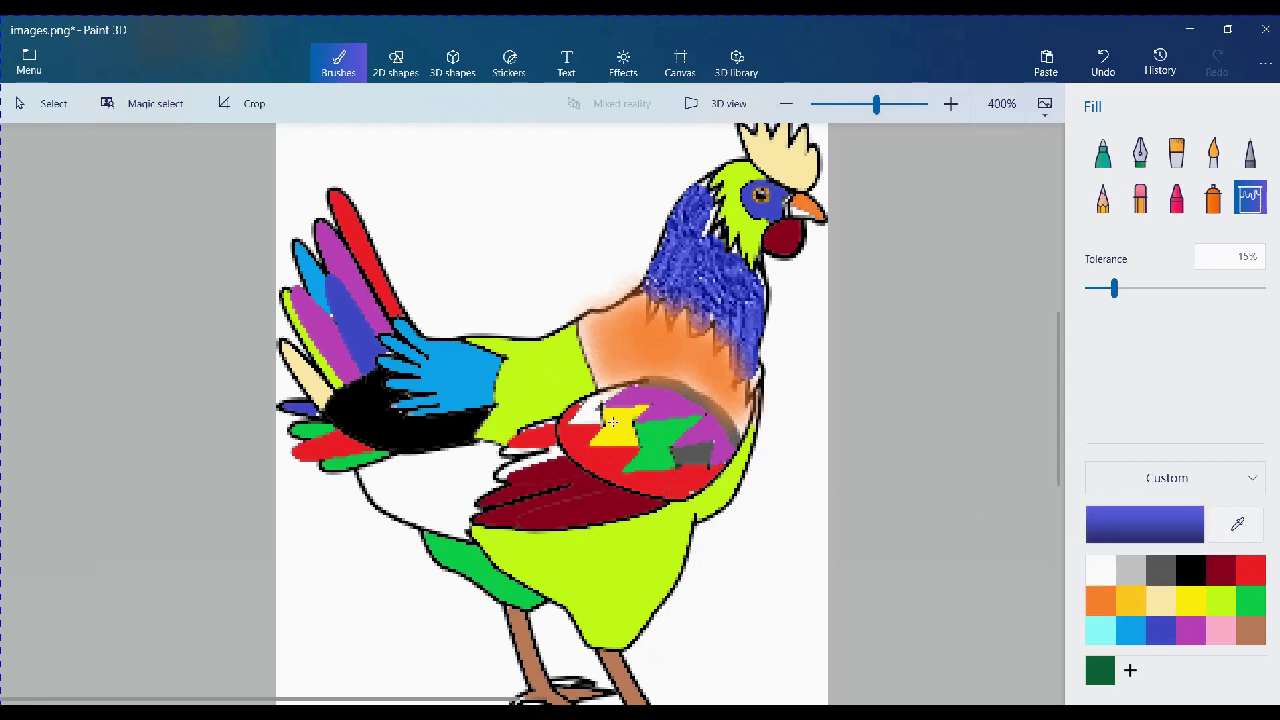
click(592, 412)
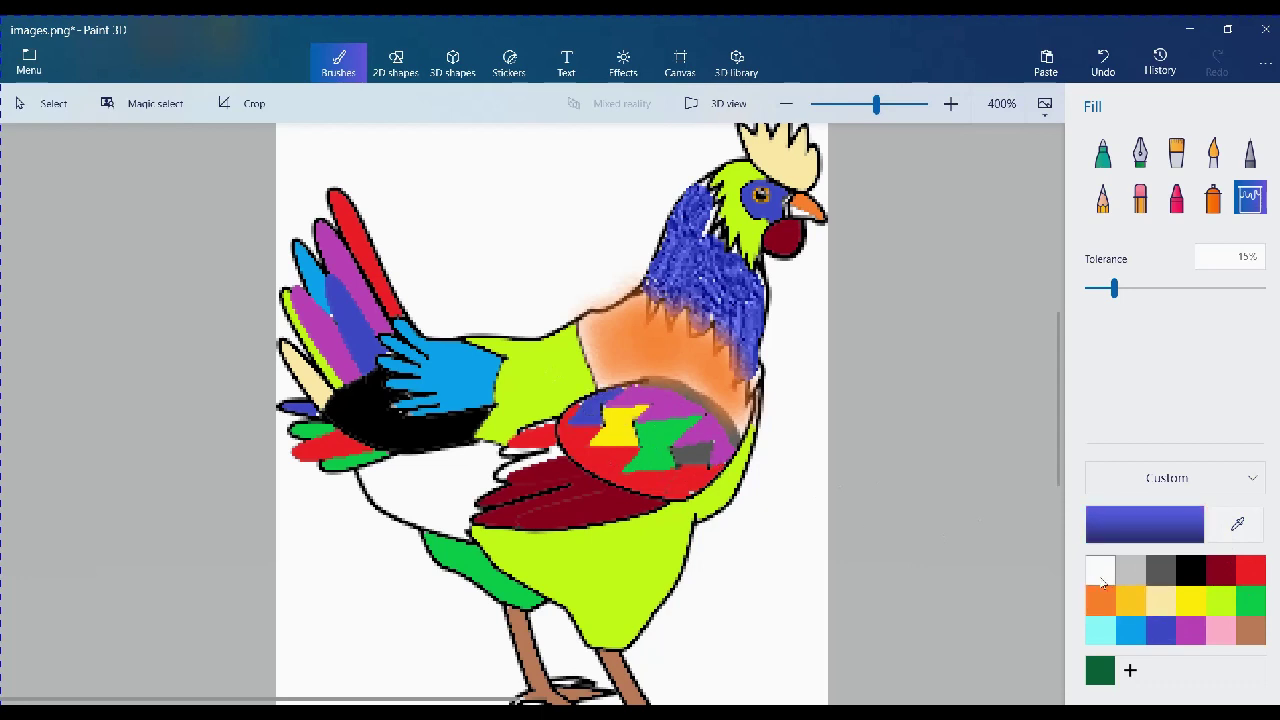
- Fill the white rear body below the black tail base with red
click(1250, 570)
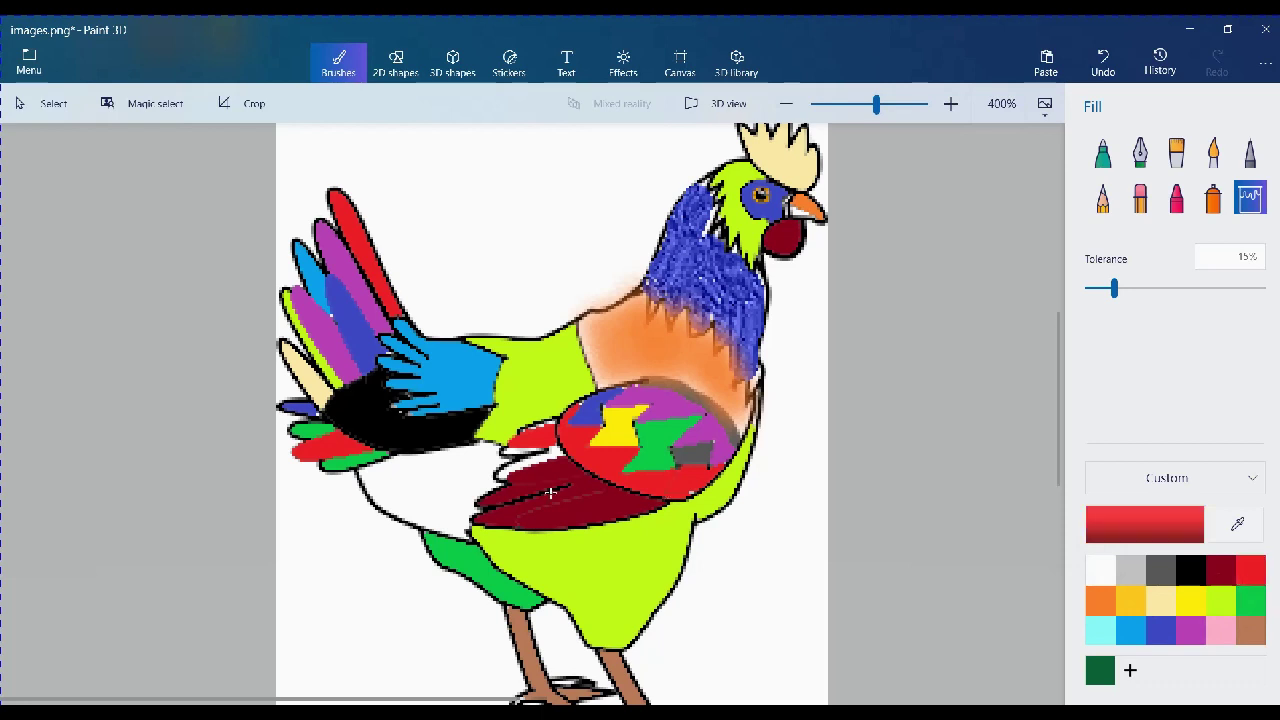
click(455, 482)
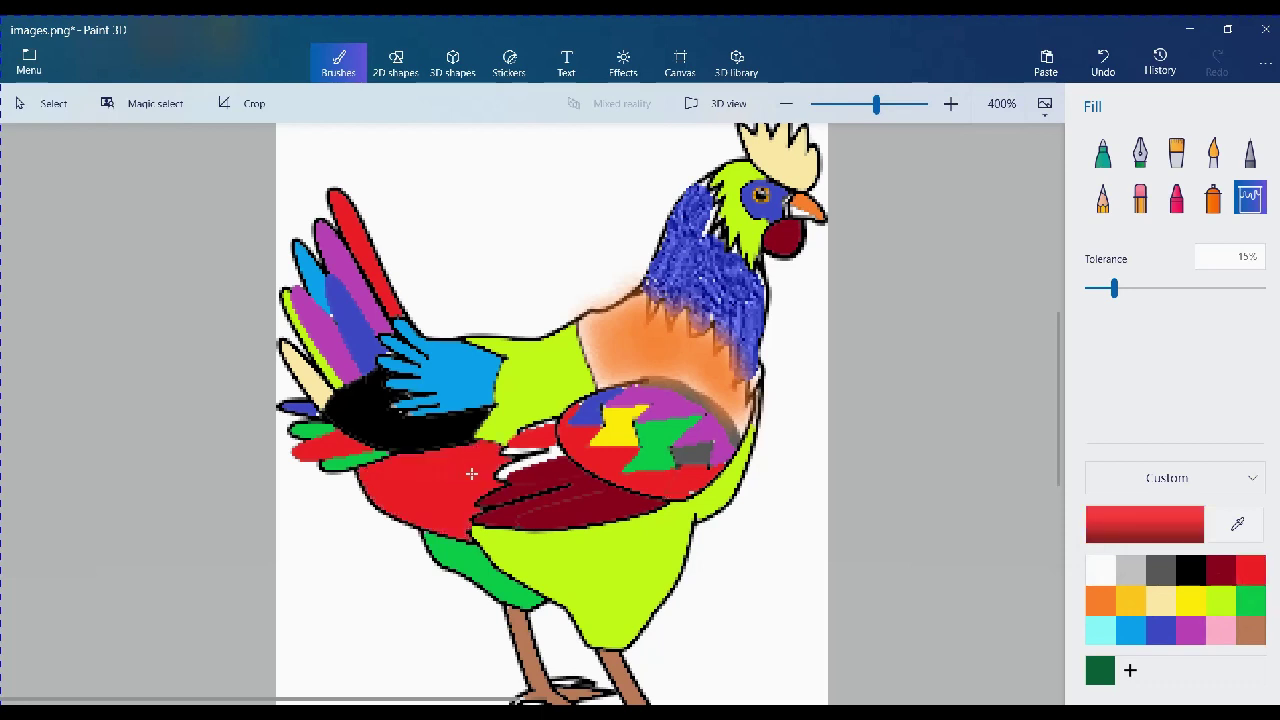
scroll(471, 473, down, 2)
scroll(444, 504, up, 1)
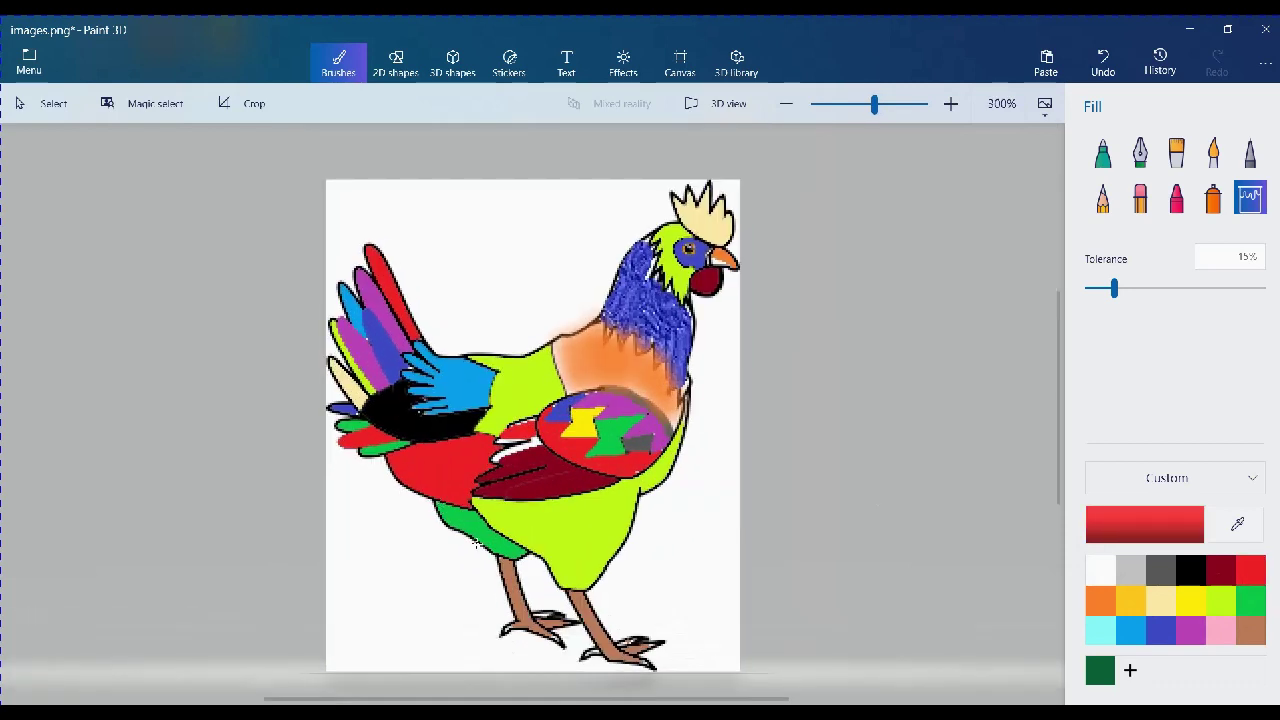
scroll(494, 547, up, 1)
scroll(494, 547, down, 1)
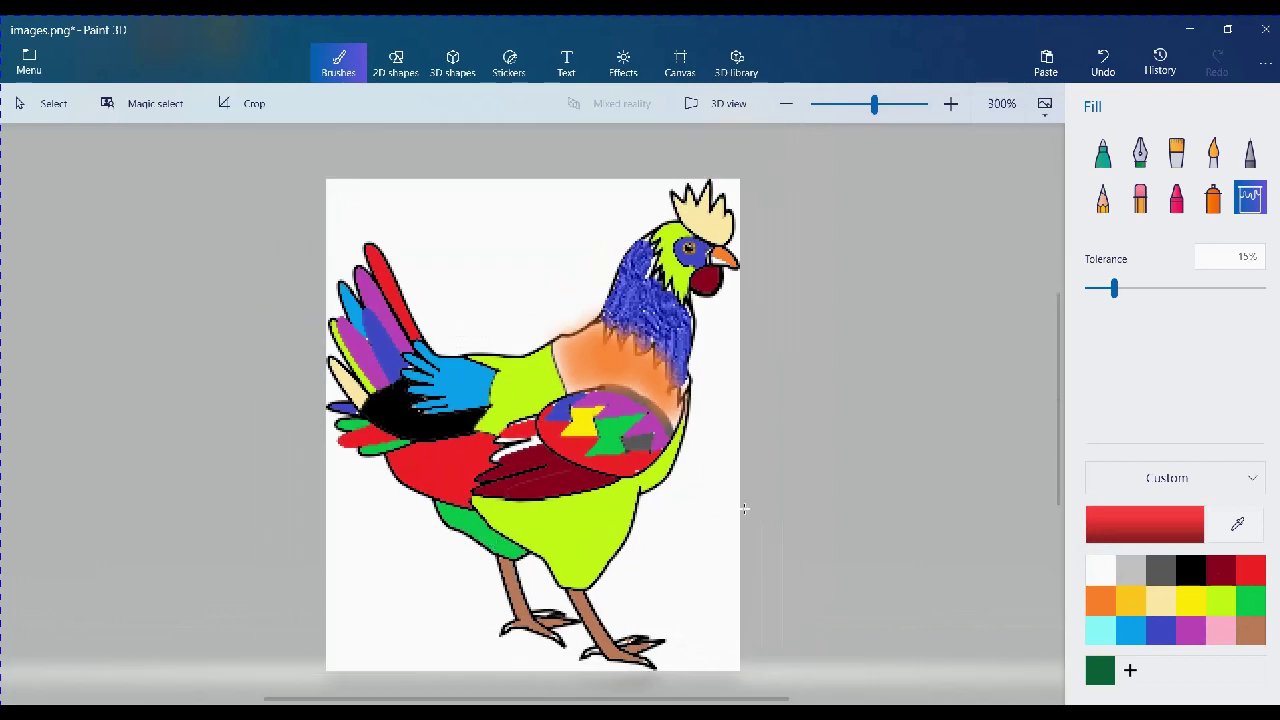
- Fill the white wing feather above the dark red ones with pink, and undo a pink trial fill on the chest
click(1220, 632)
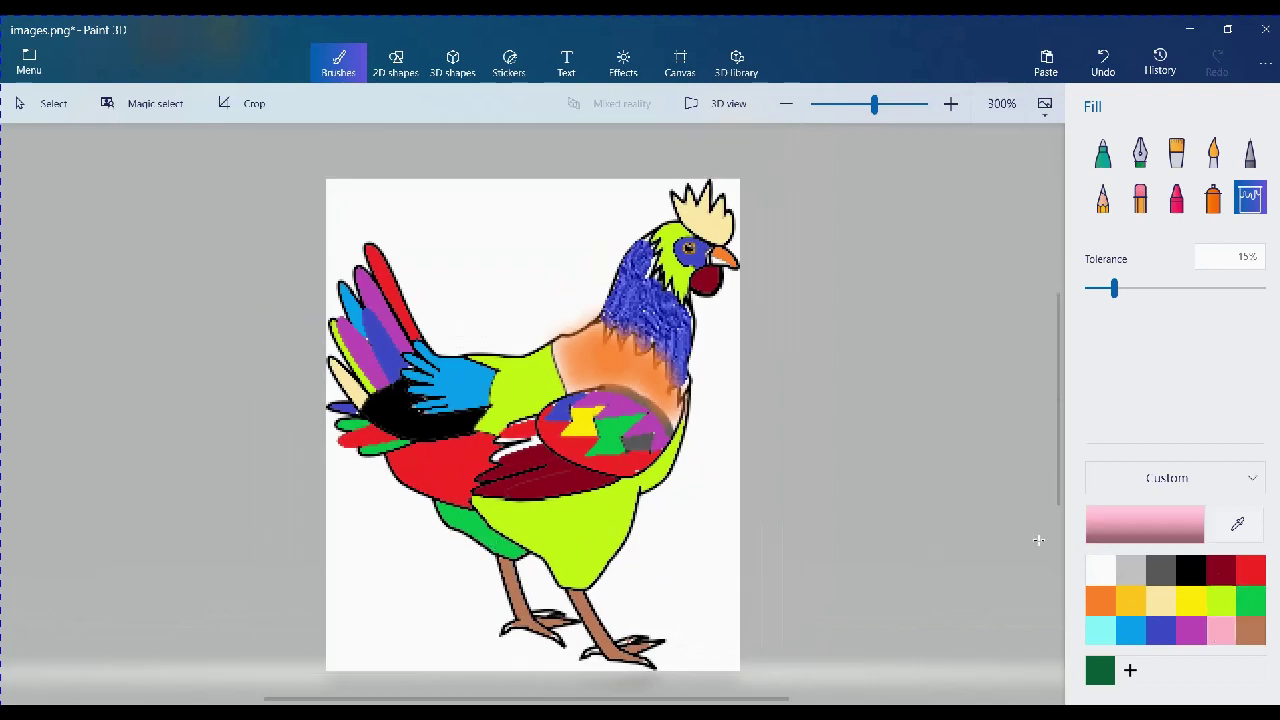
click(515, 445)
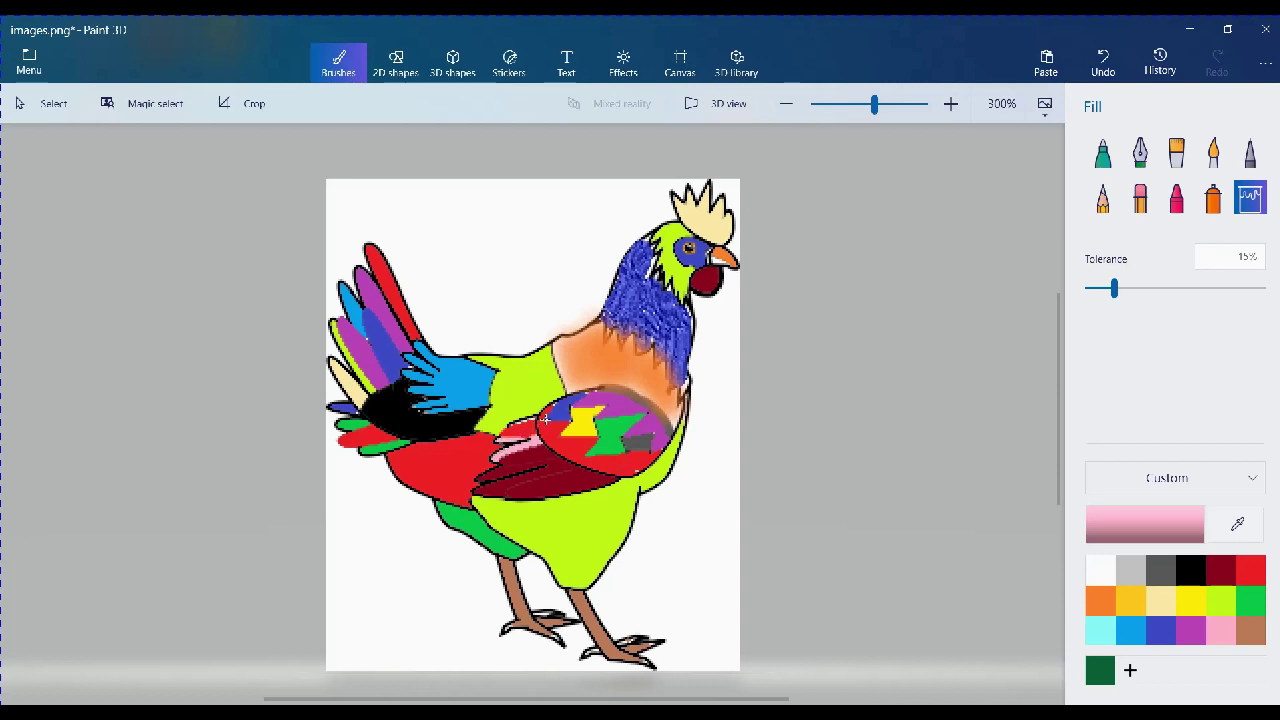
click(588, 368)
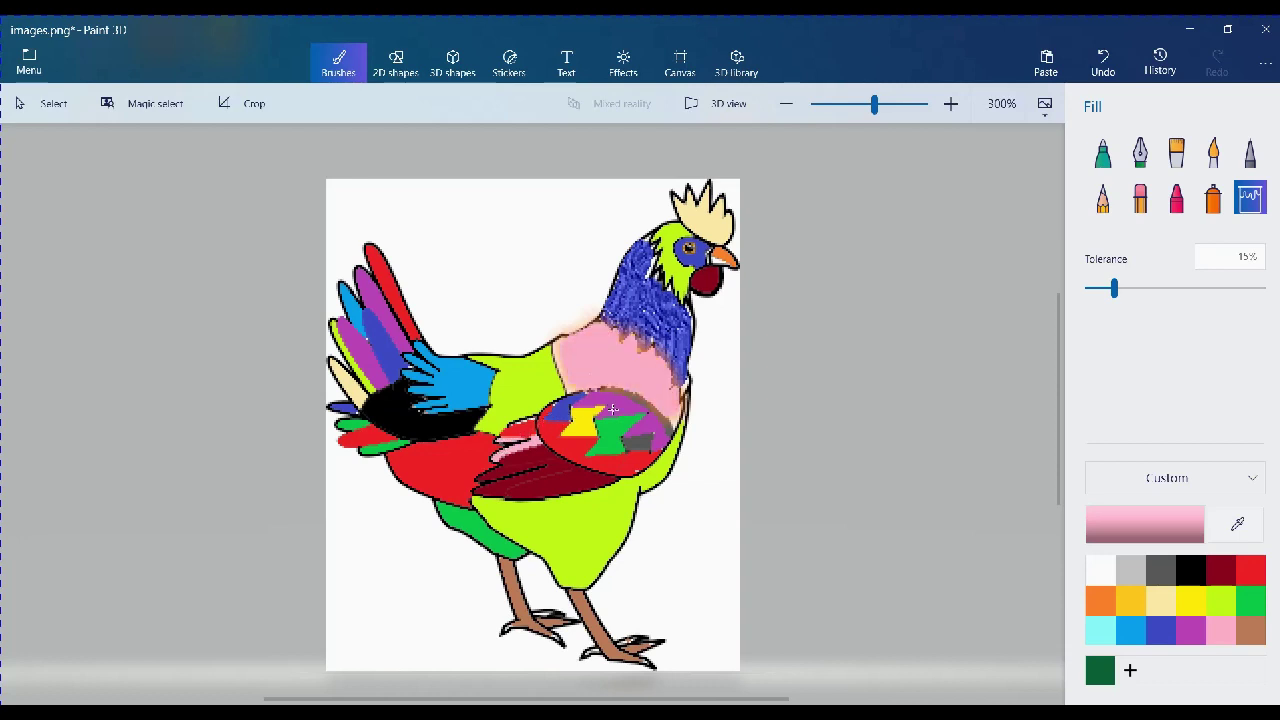
key(ctrl+z)
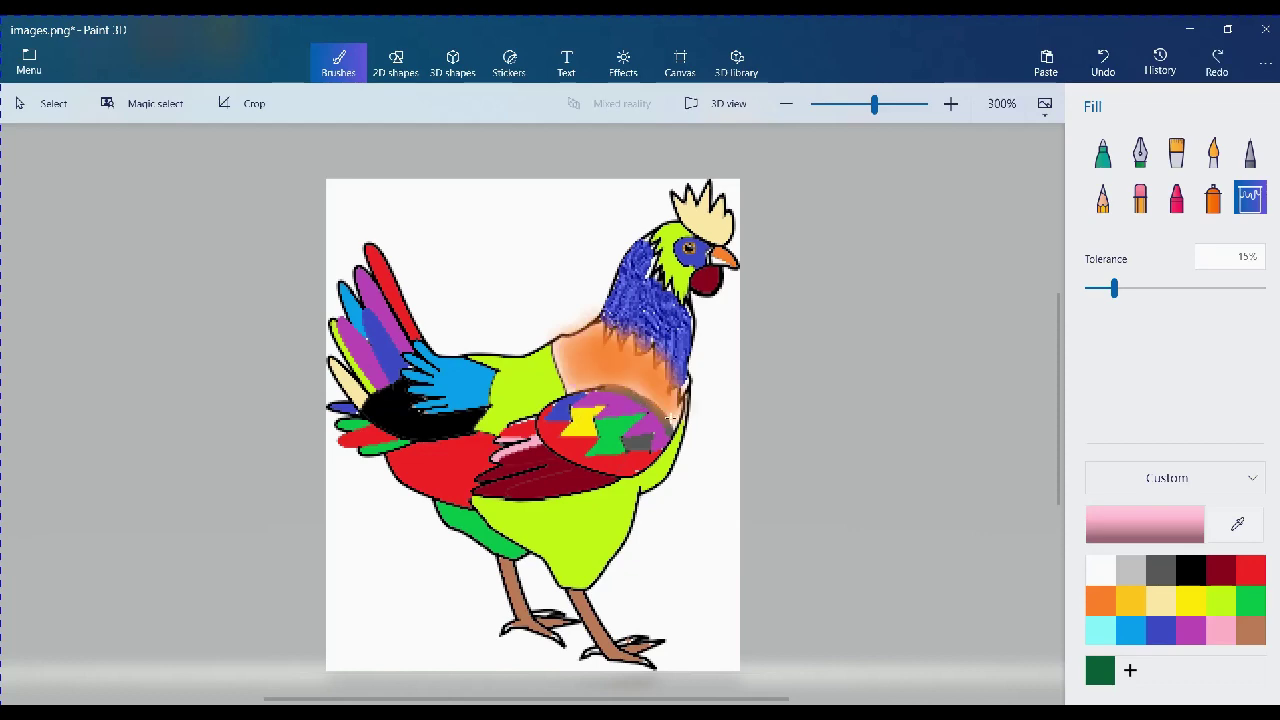
- Fill the white part of the beak and the white gap in the upper neck with pink
scroll(785, 267, up, 5)
click(803, 250)
scroll(744, 328, down, 4)
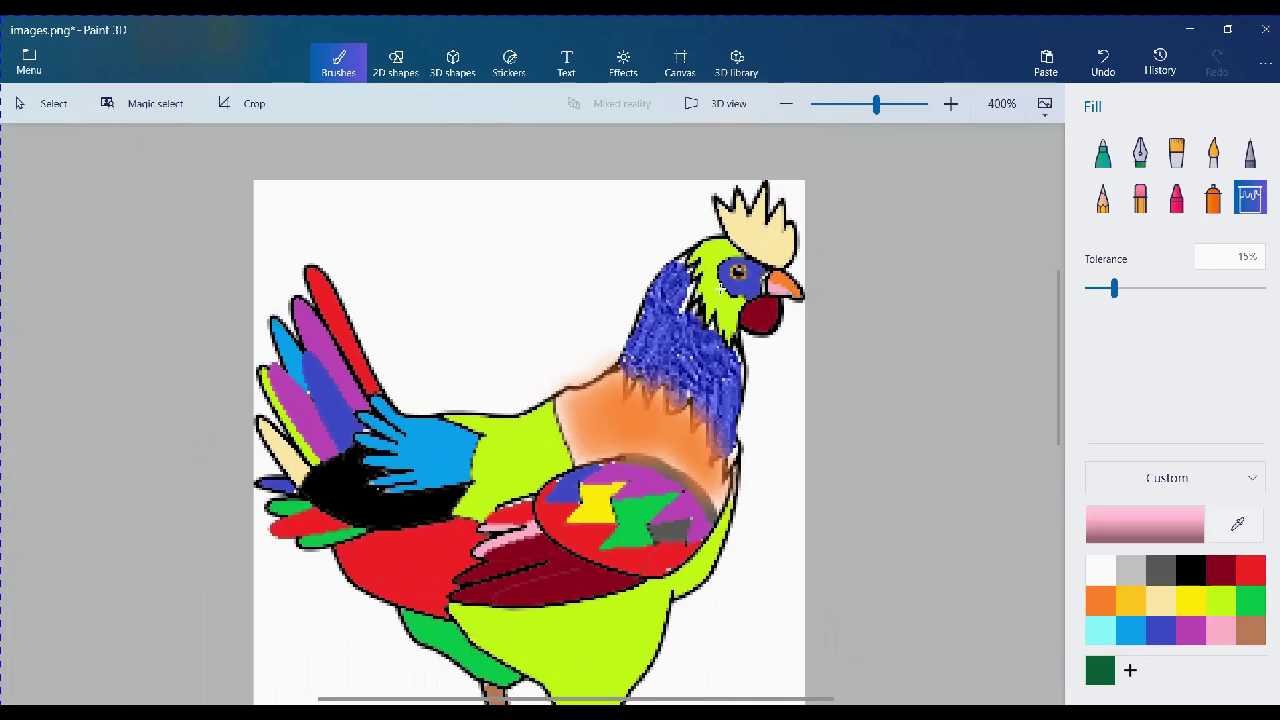
scroll(680, 308, up, 6)
click(709, 236)
scroll(719, 318, down, 6)
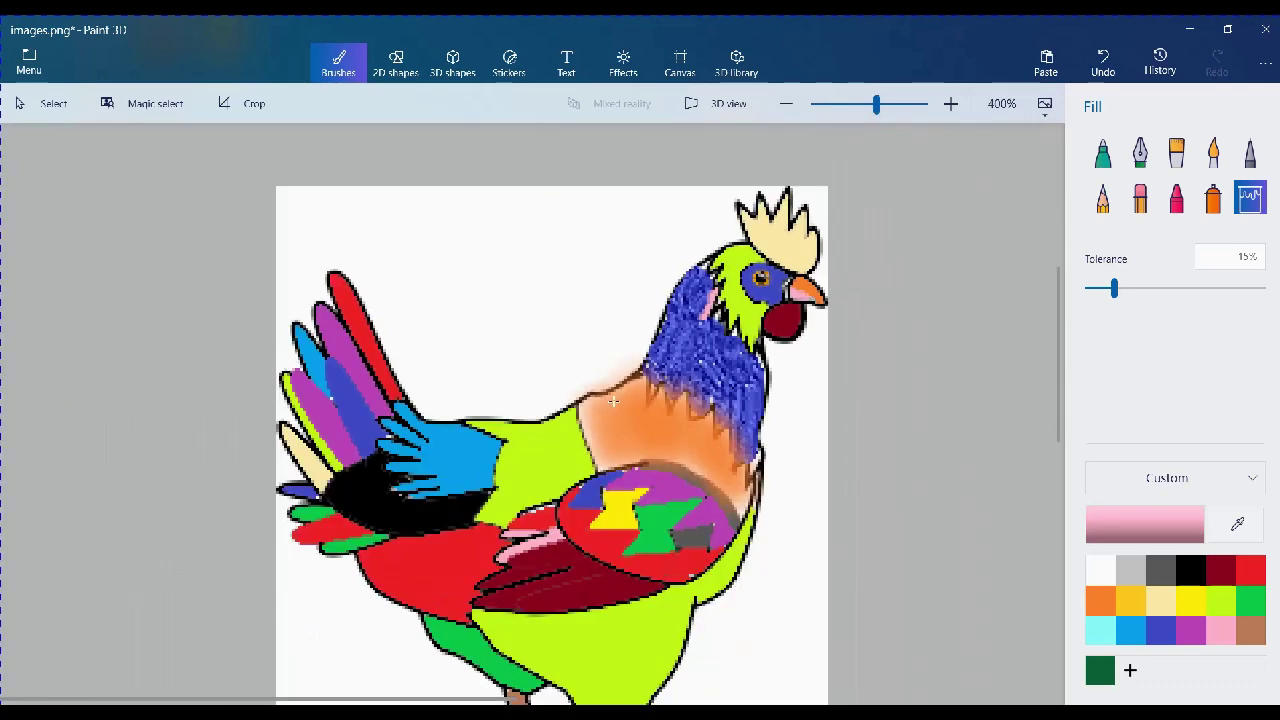
- Cut out the coloured hen with Magic select, using the whole canvas as the focus area
scroll(640, 505, down, 2)
scroll(677, 445, up, 2)
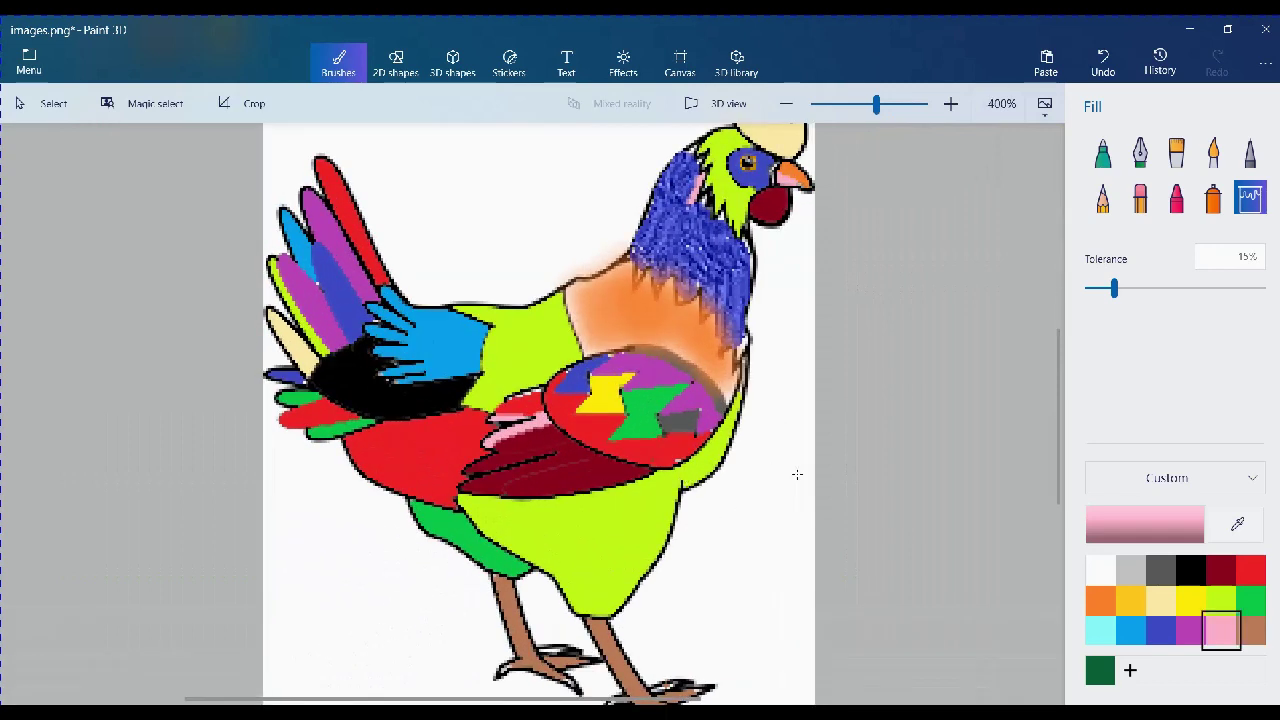
mouse_move(1060, 358)
mouse_down()
mouse_move(1060, 378)
mouse_move(1060, 362)
mouse_up()
scroll(773, 361, down, 1)
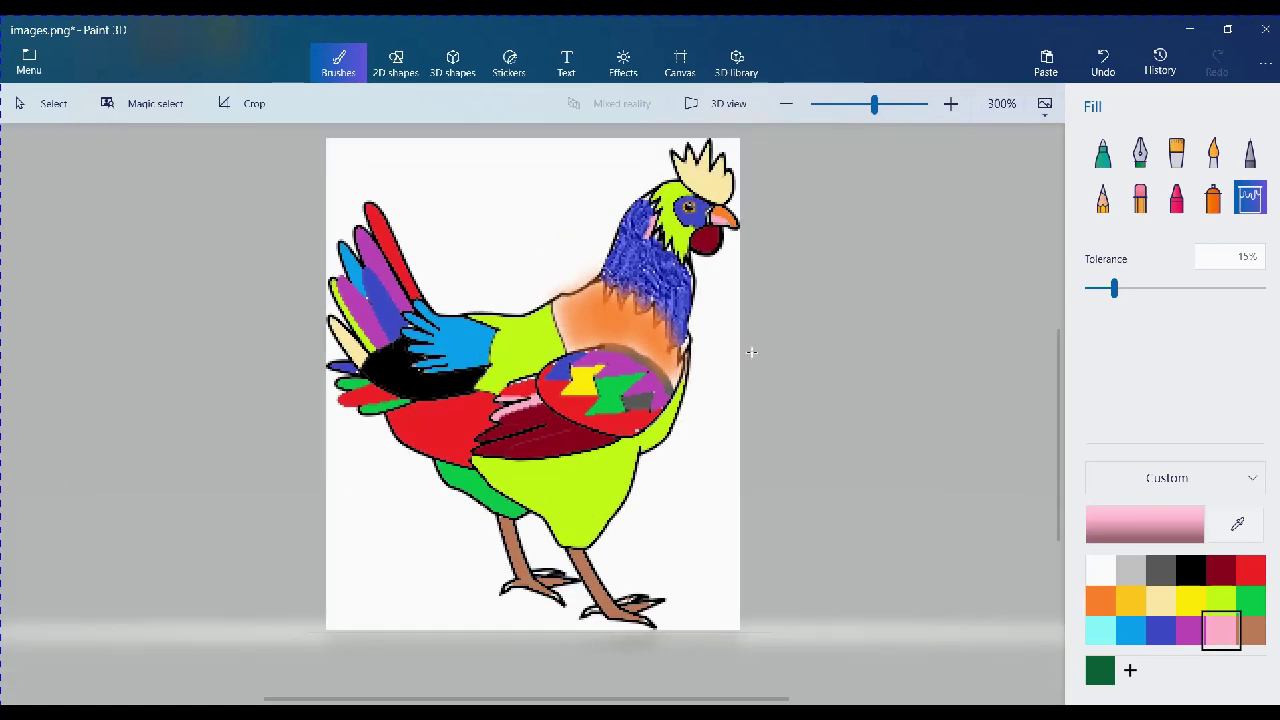
click(143, 105)
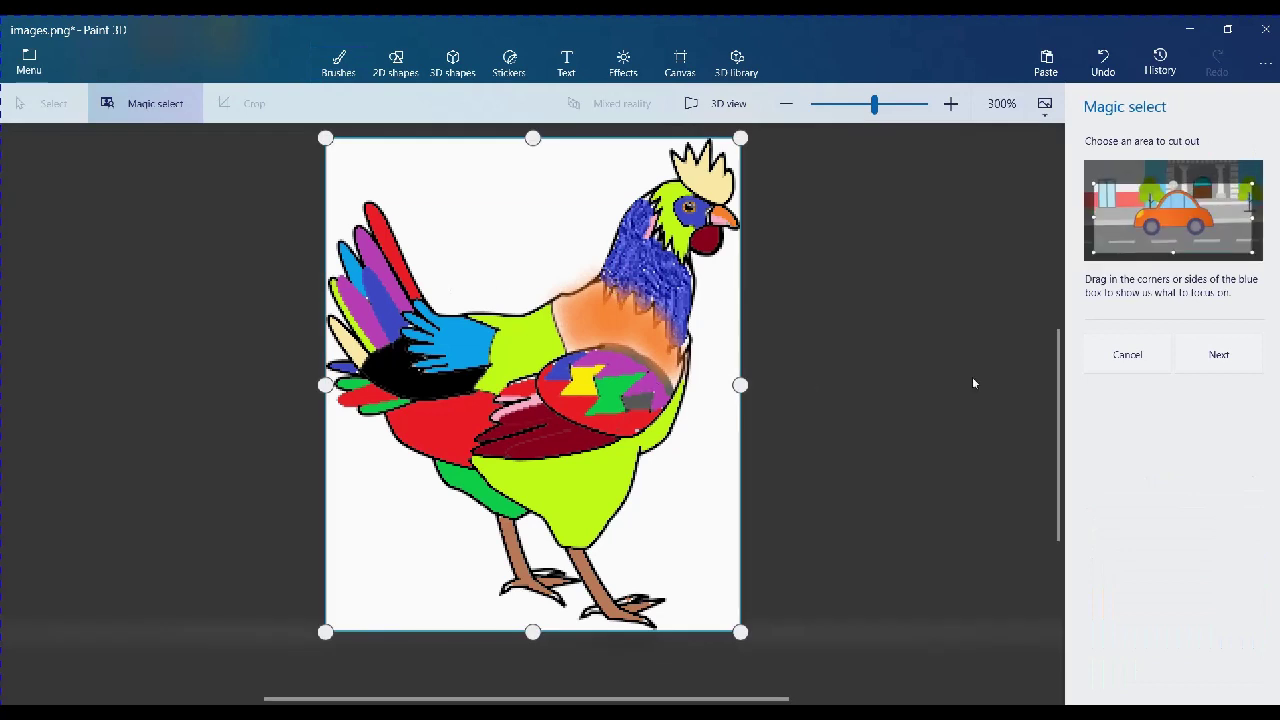
click(1177, 360)
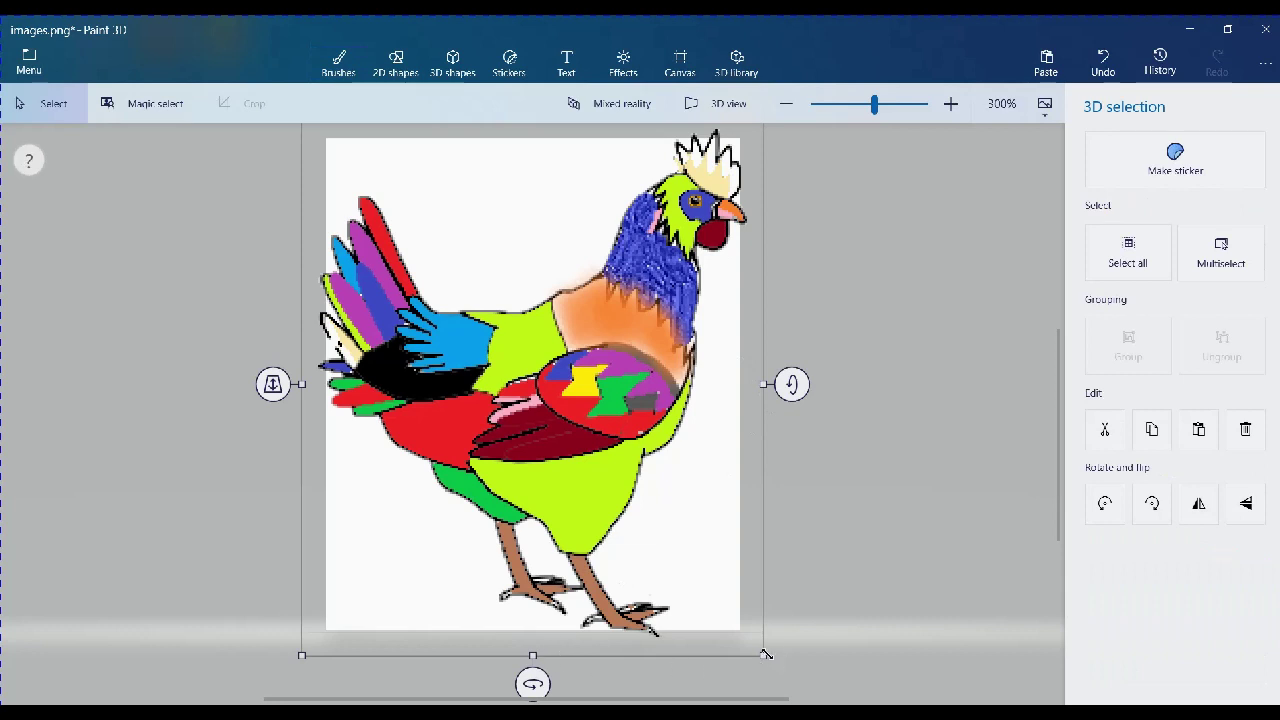
- Try scaling down and moving the cut-out hen, and undo the changes
drag(765, 654, 705, 586)
drag(598, 337, 620, 374)
key(ctrl+z)
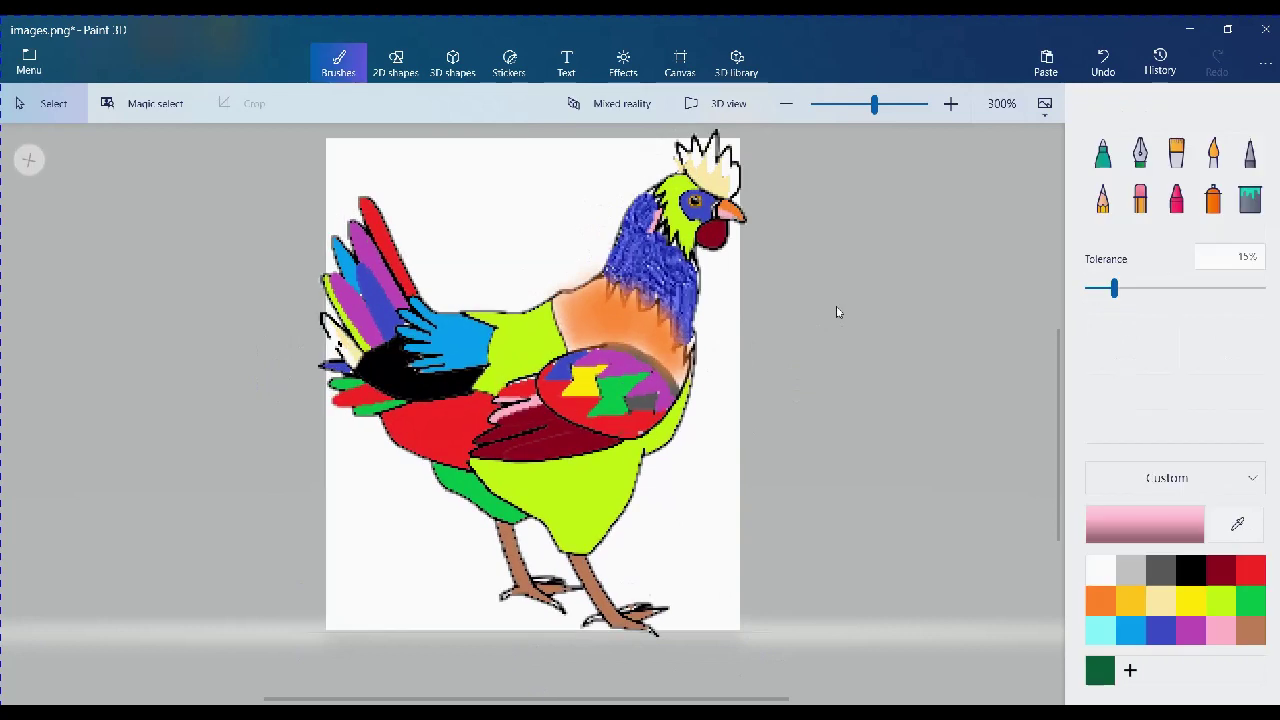
- Undo the Magic select cut-out of the hen
key(ctrl+z)
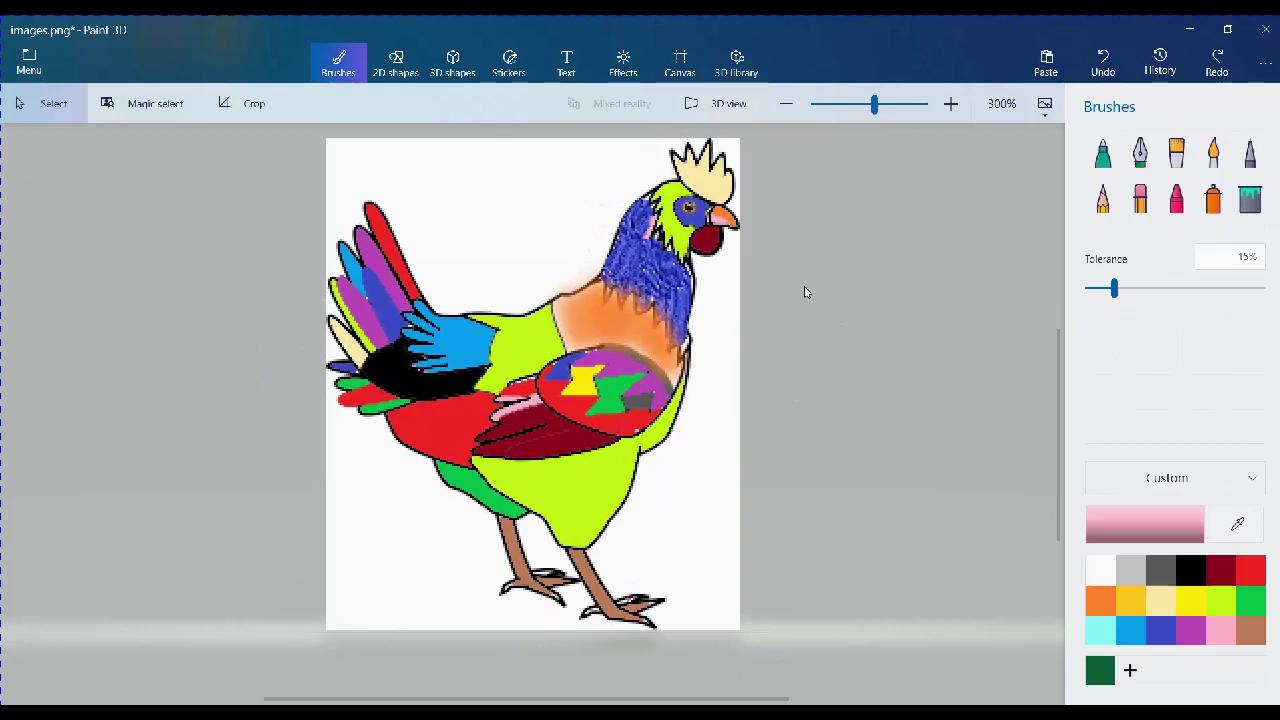
click(567, 60)
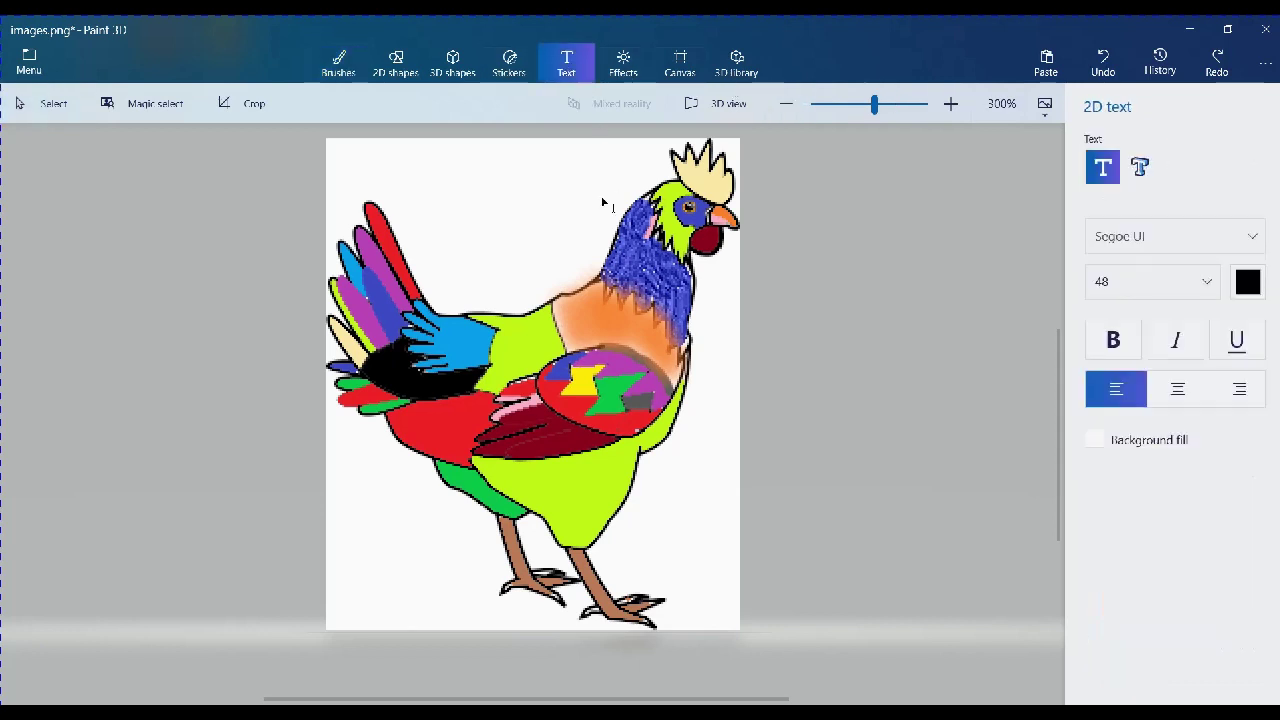
click(340, 62)
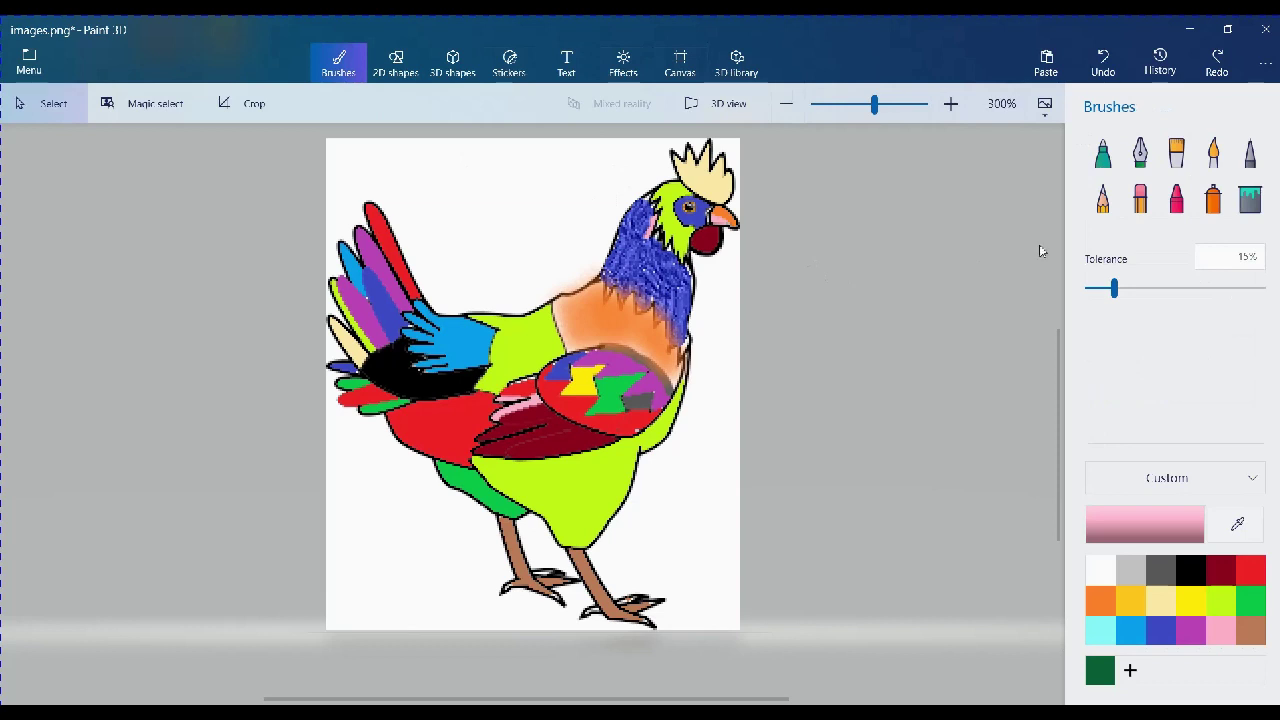
- Try filling the white background in front of the hen with brown, and undo the fill
click(1249, 200)
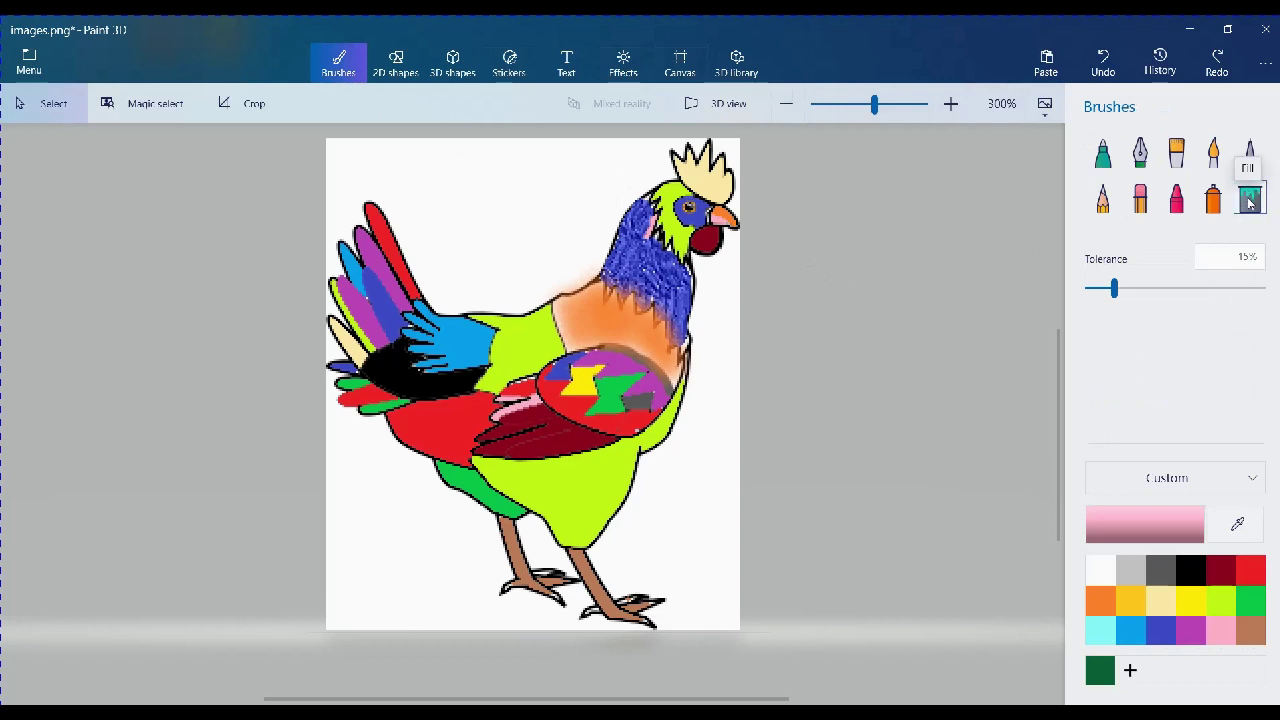
click(1250, 638)
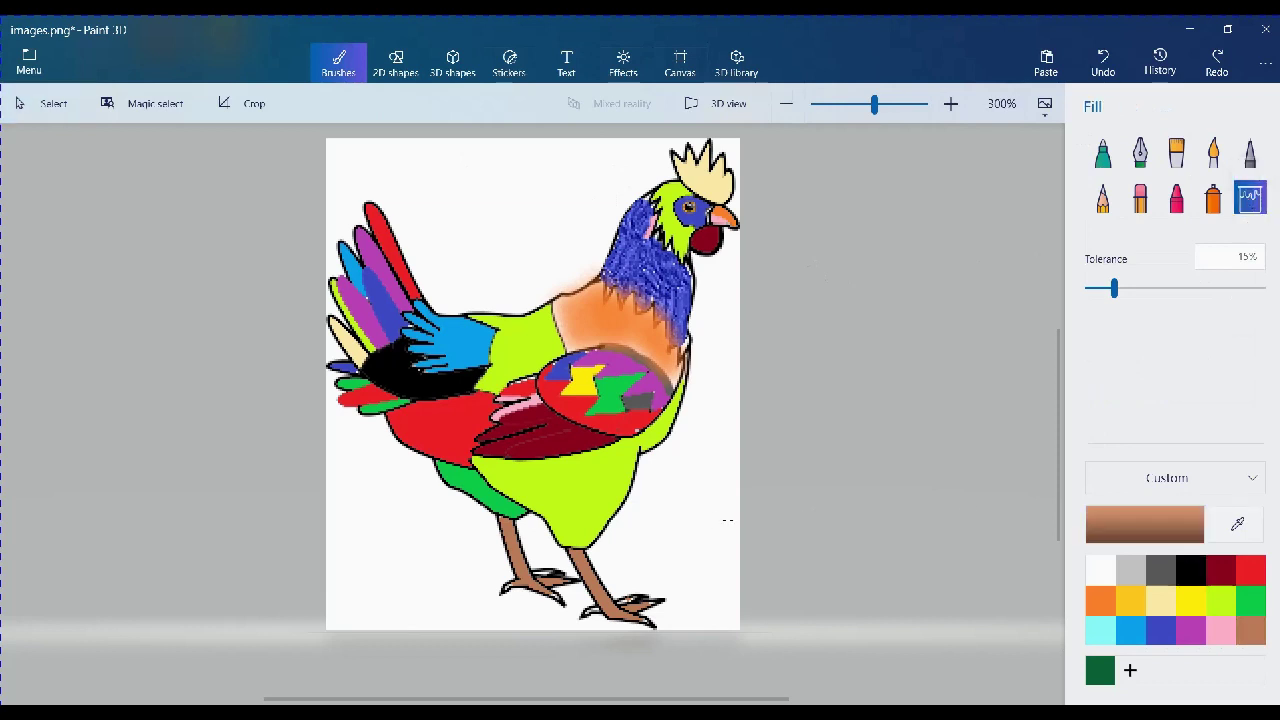
click(705, 520)
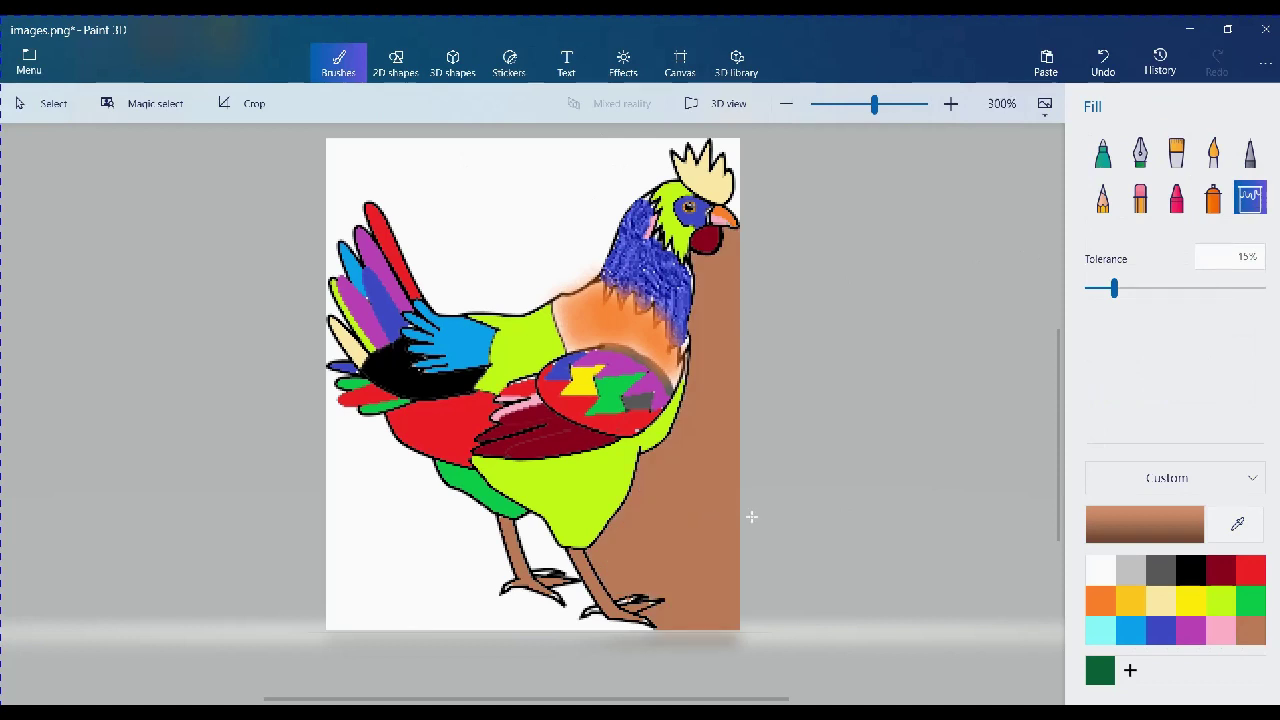
key(ctrl+z)
- Fill all the white background areas around the hen with light grey, including the gap between the legs
click(1130, 570)
click(714, 467)
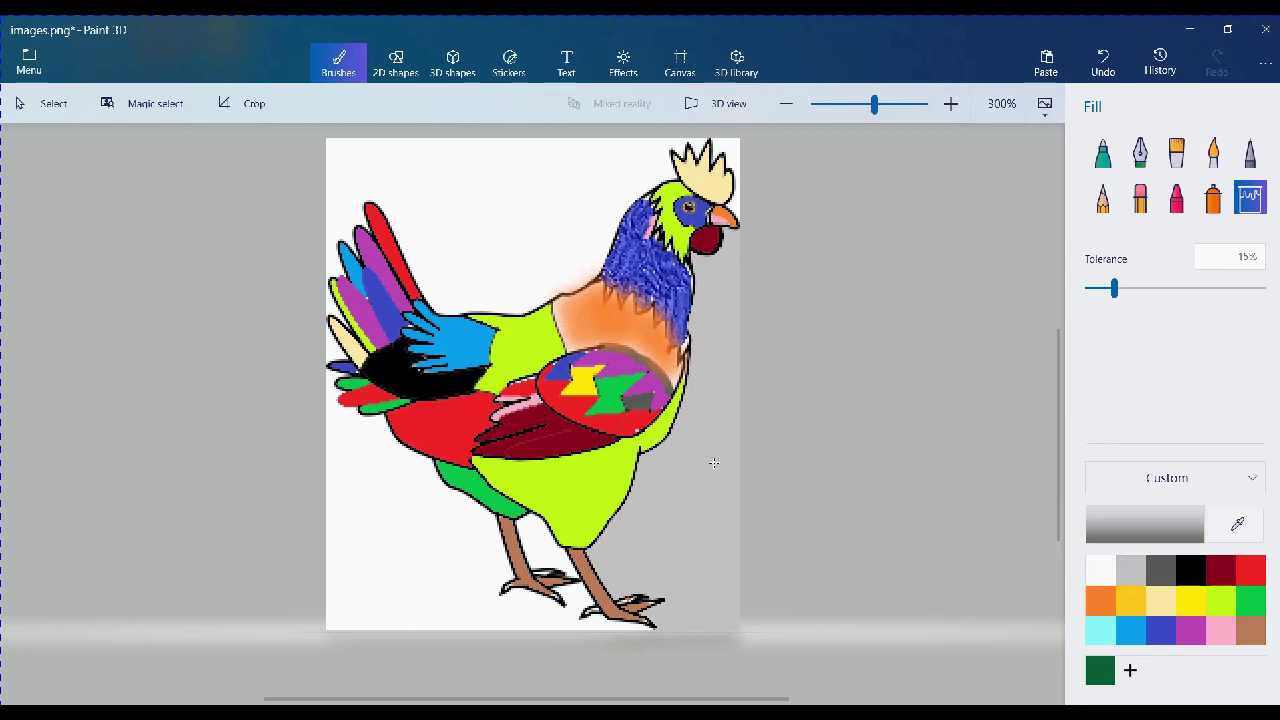
click(533, 256)
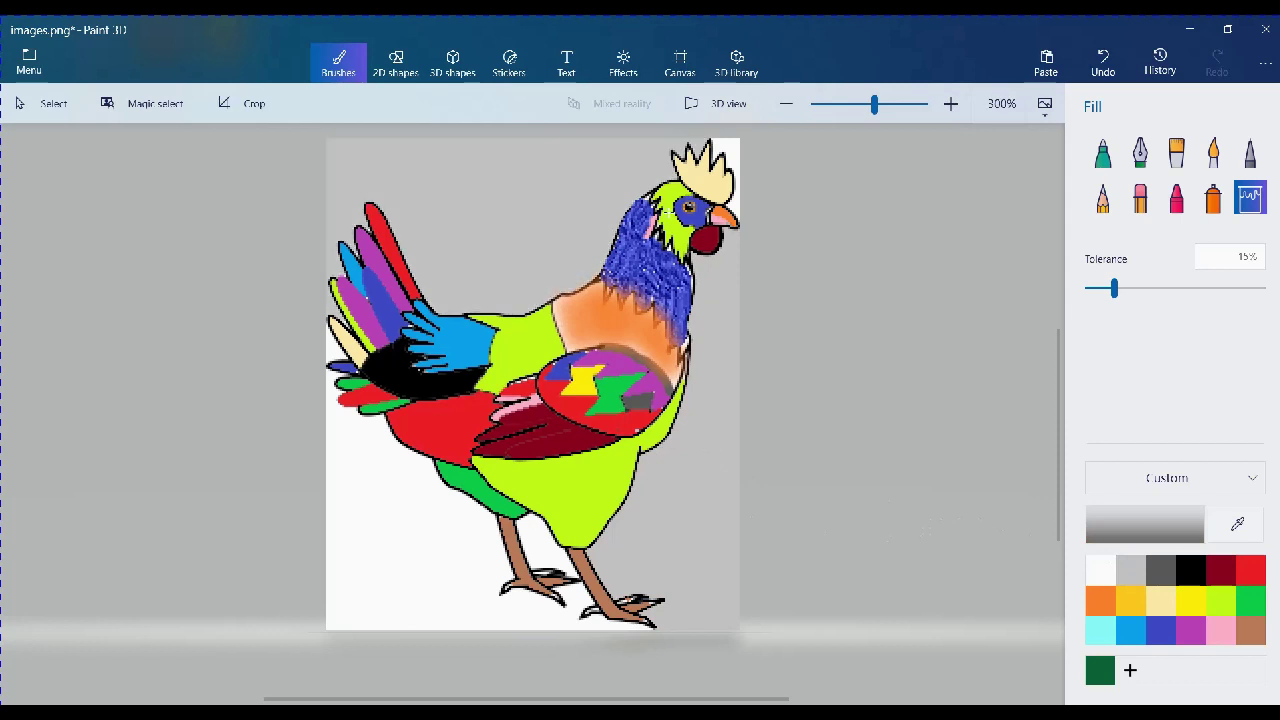
click(727, 148)
click(383, 507)
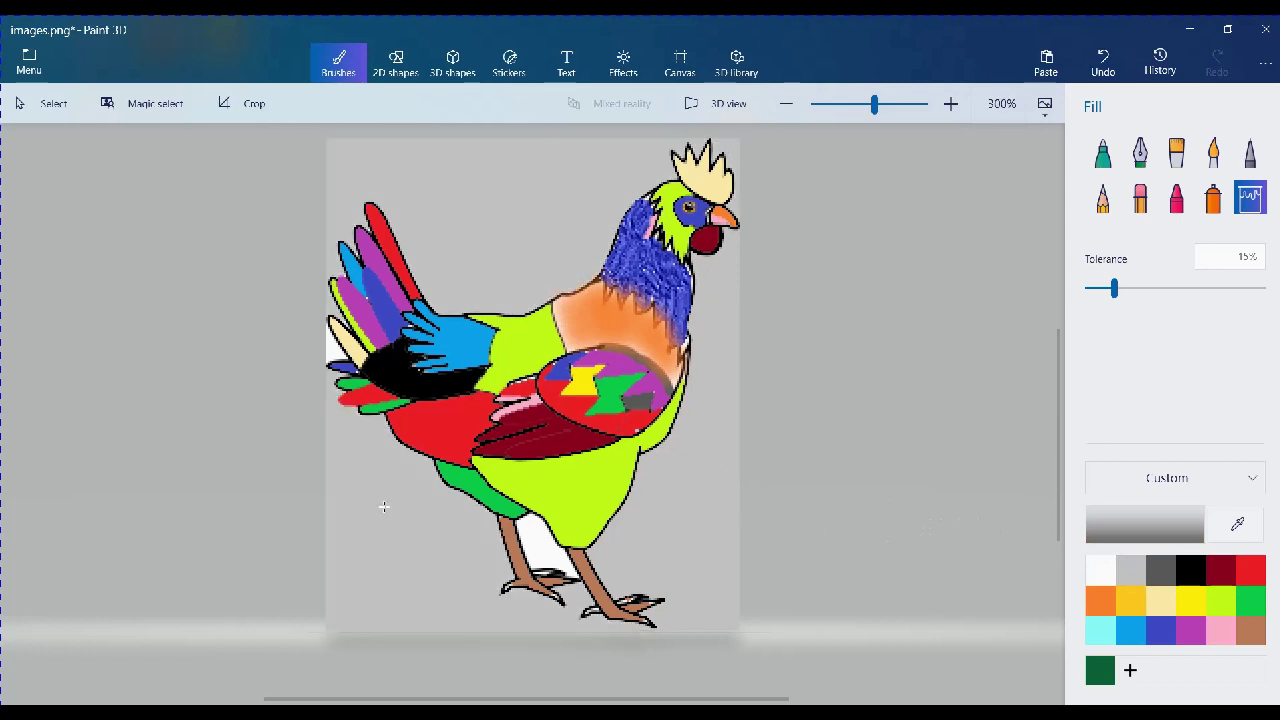
click(545, 543)
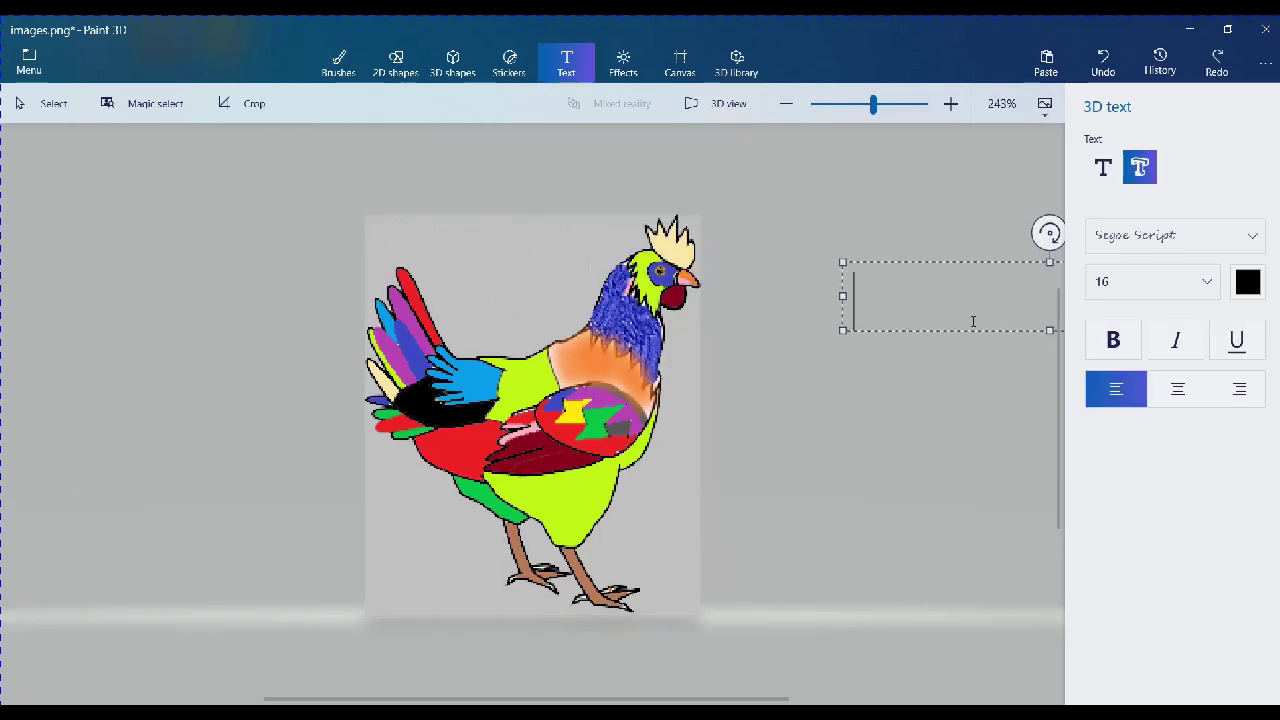
click(1036, 395)
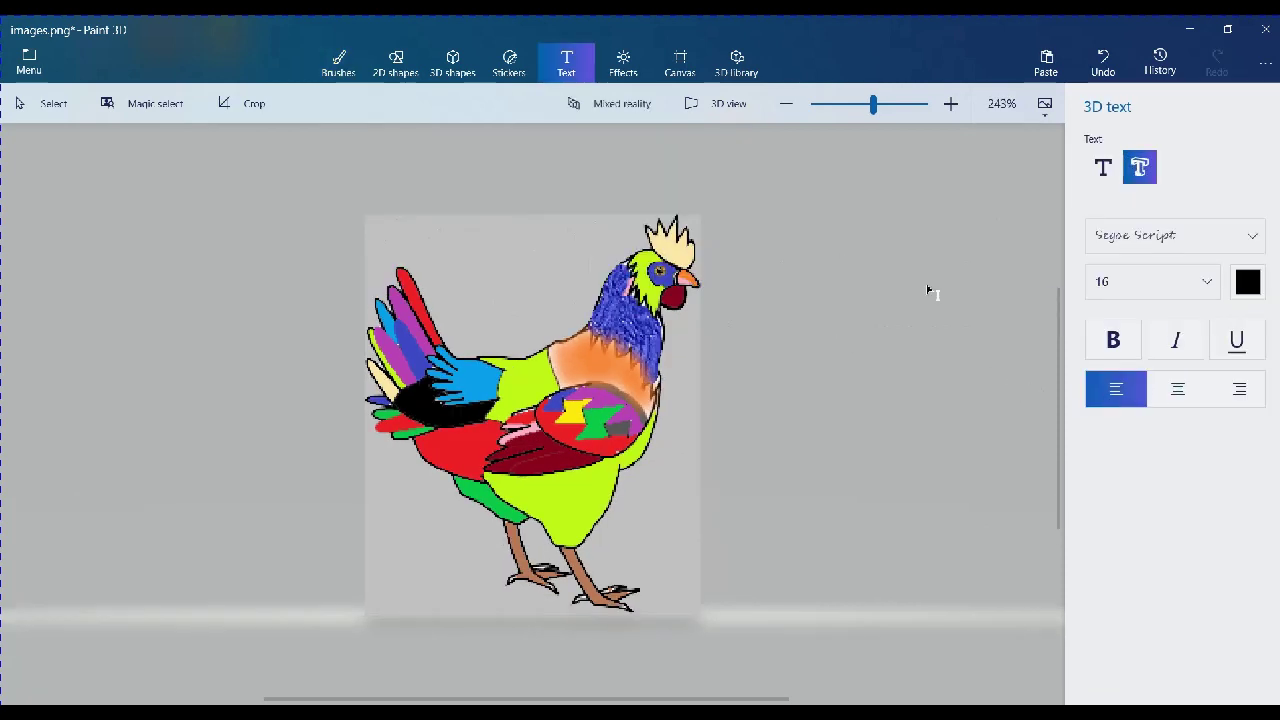
click(345, 66)
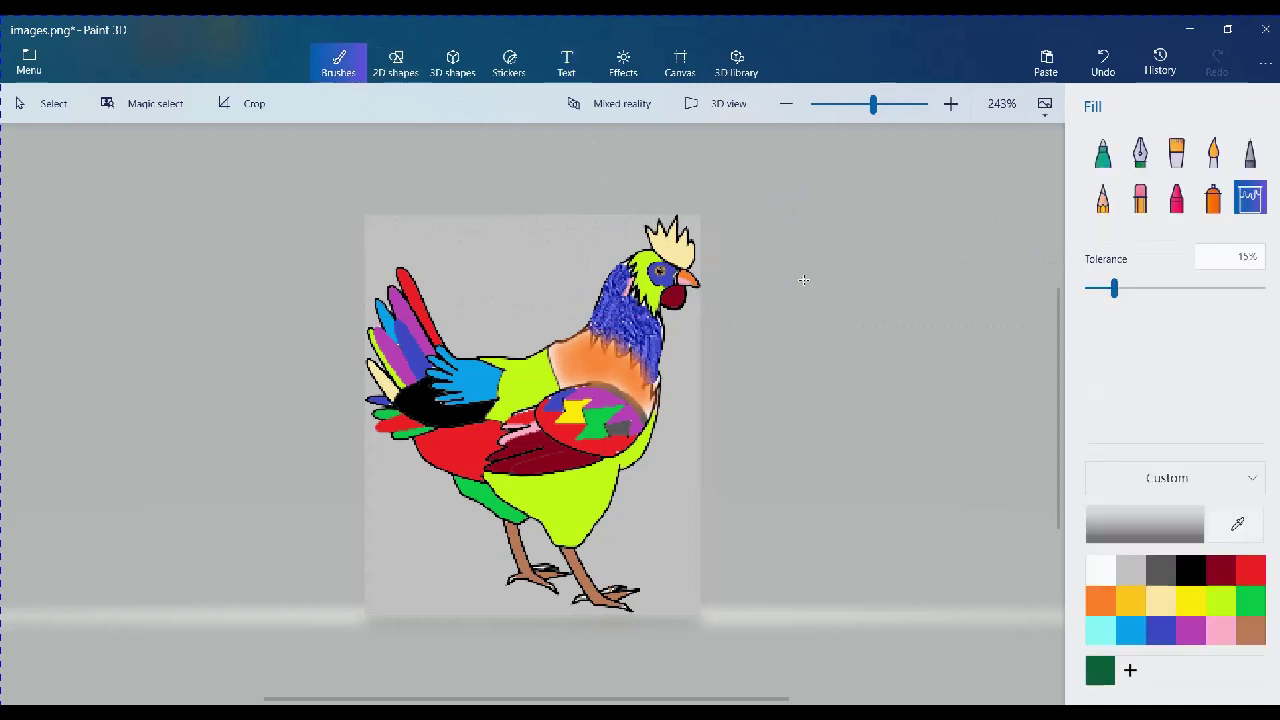
scroll(508, 526, up, 4)
scroll(510, 522, down, 2)
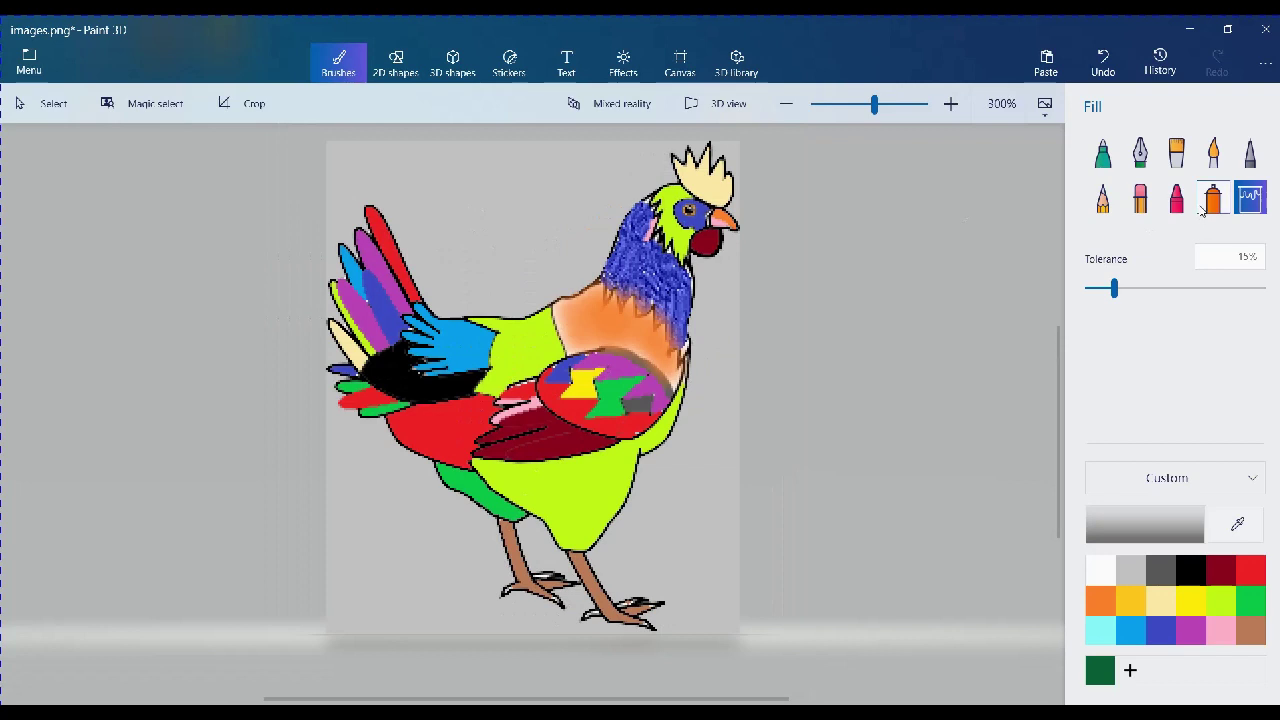
- Try a light grey Oil brush stroke on the background above the hen's back, and undo it
click(1176, 155)
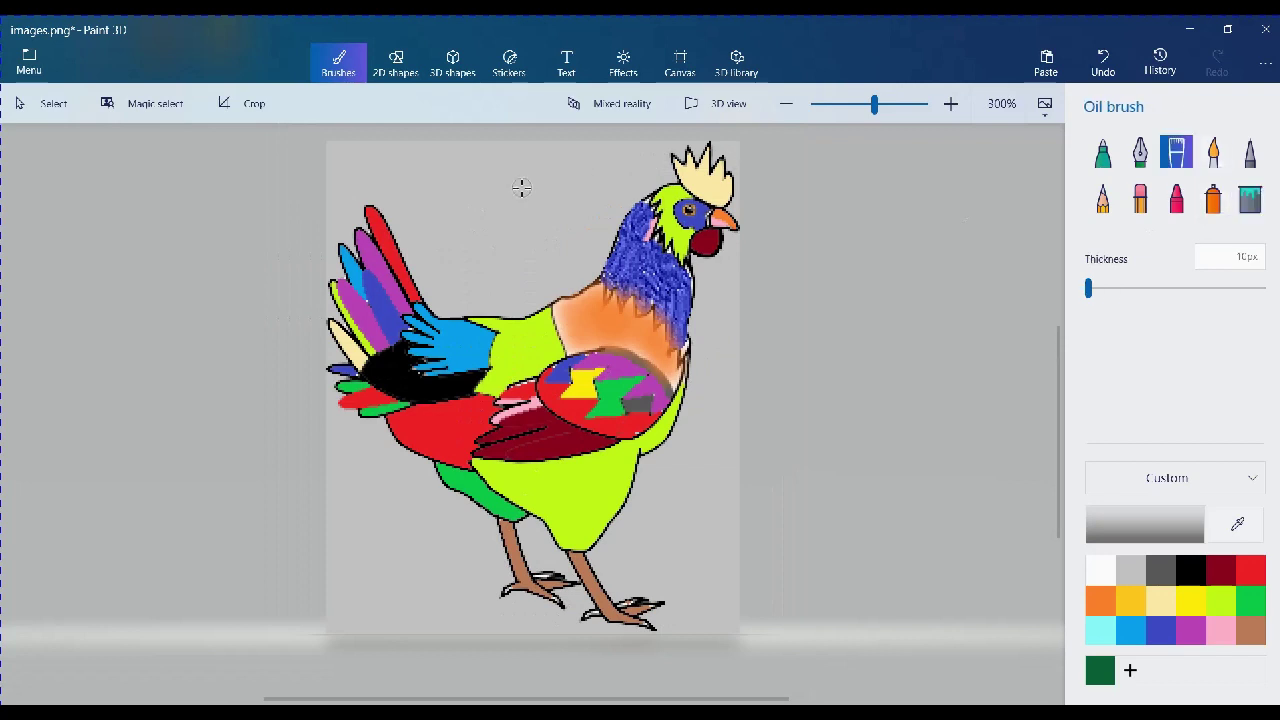
mouse_move(476, 152)
mouse_down()
mouse_move(440, 156)
mouse_move(430, 214)
mouse_up()
key(ctrl+z)
- Fill the large grey background areas in front of, below and above the hen with white
click(1100, 570)
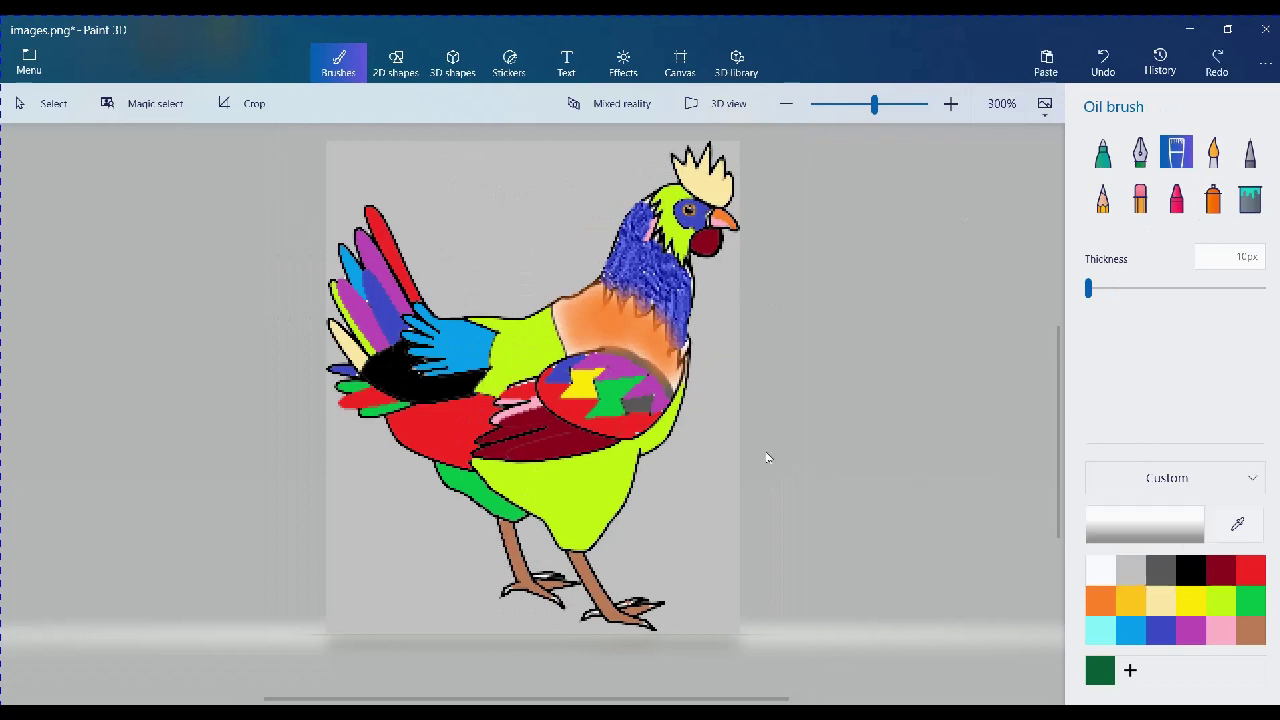
click(1250, 197)
click(710, 507)
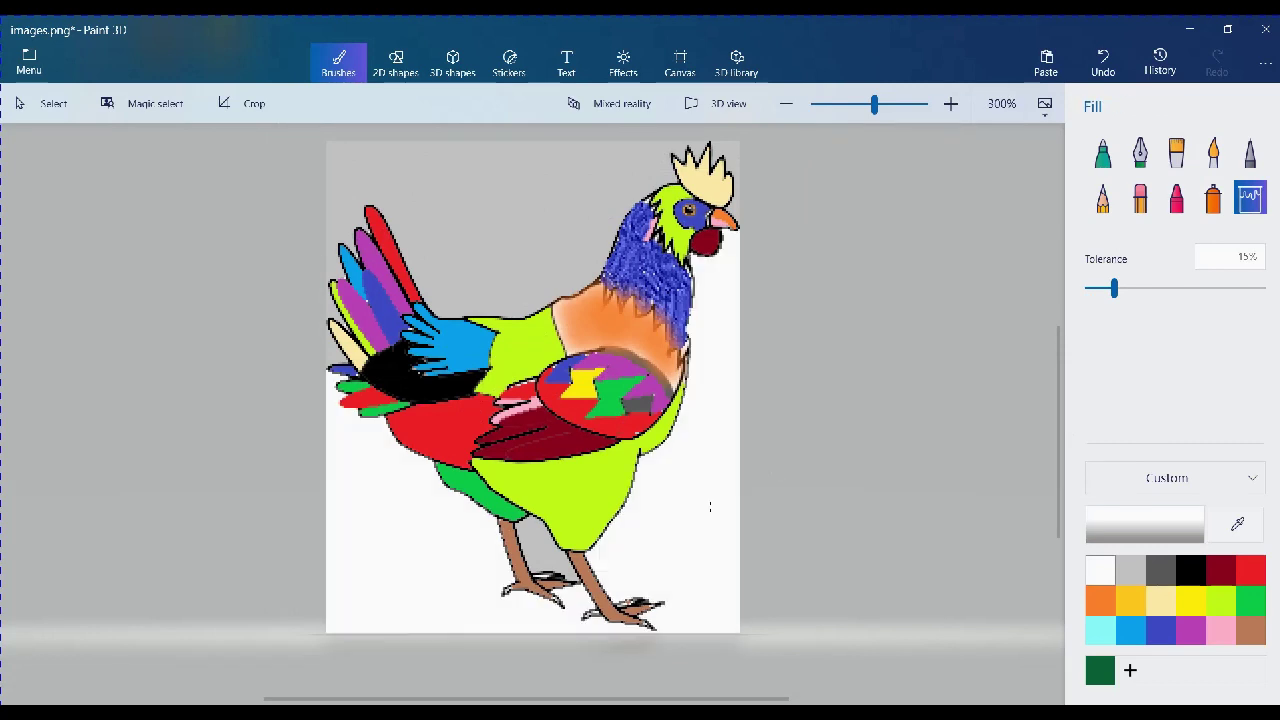
click(536, 272)
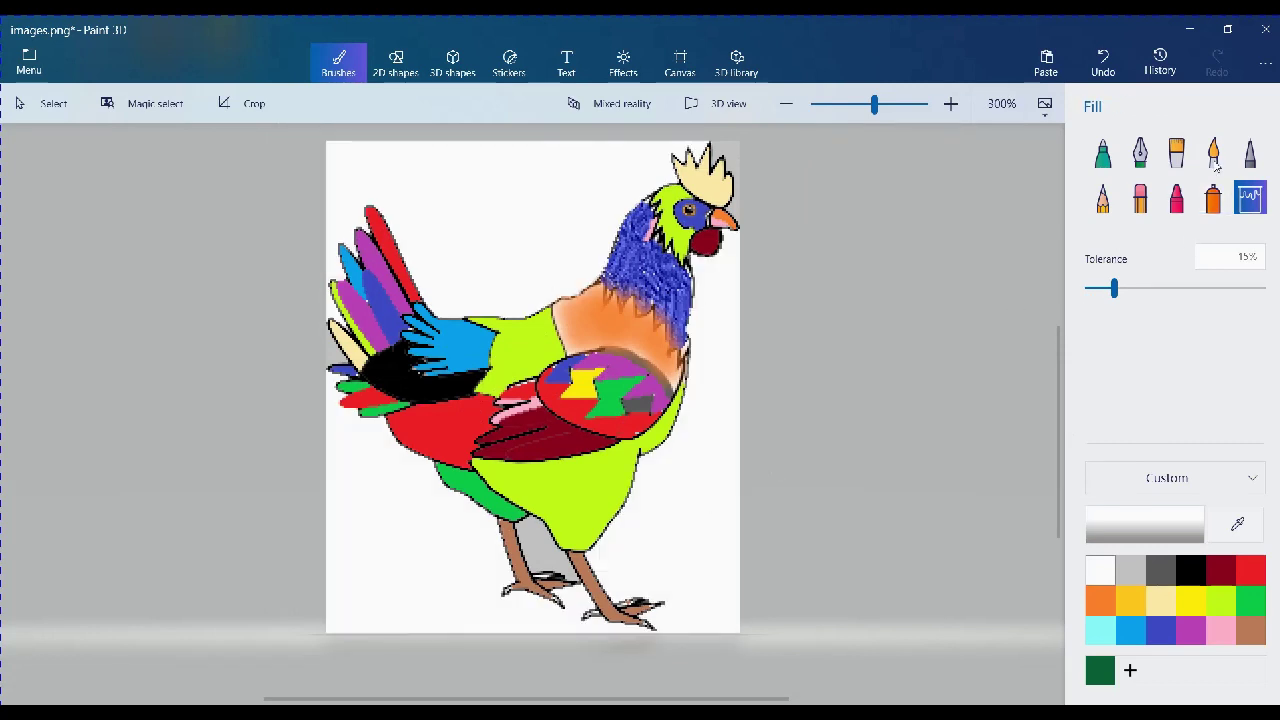
- Draw a black circle with the Oil brush in the white background above the hen's back
click(1177, 152)
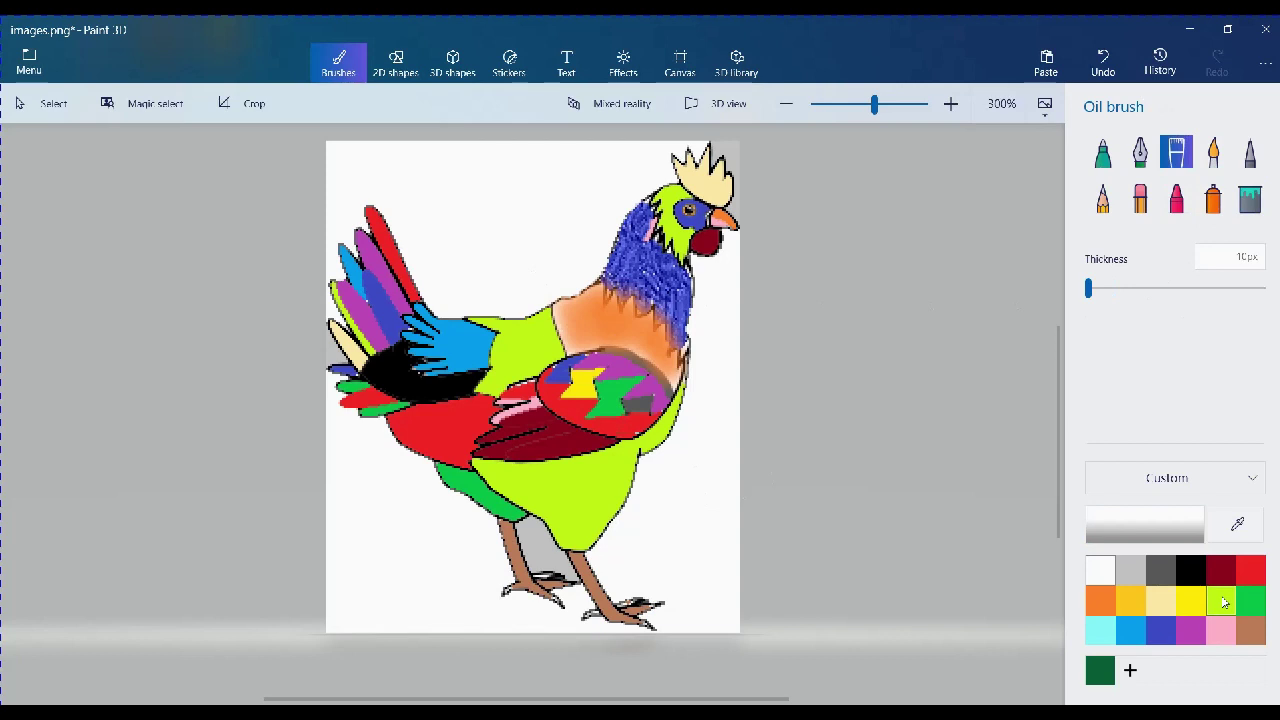
click(1190, 569)
mouse_move(490, 155)
mouse_down()
mouse_move(450, 163)
mouse_move(430, 205)
mouse_move(436, 234)
mouse_move(452, 258)
mouse_move(554, 265)
mouse_move(579, 203)
mouse_move(548, 163)
mouse_move(476, 152)
mouse_up()
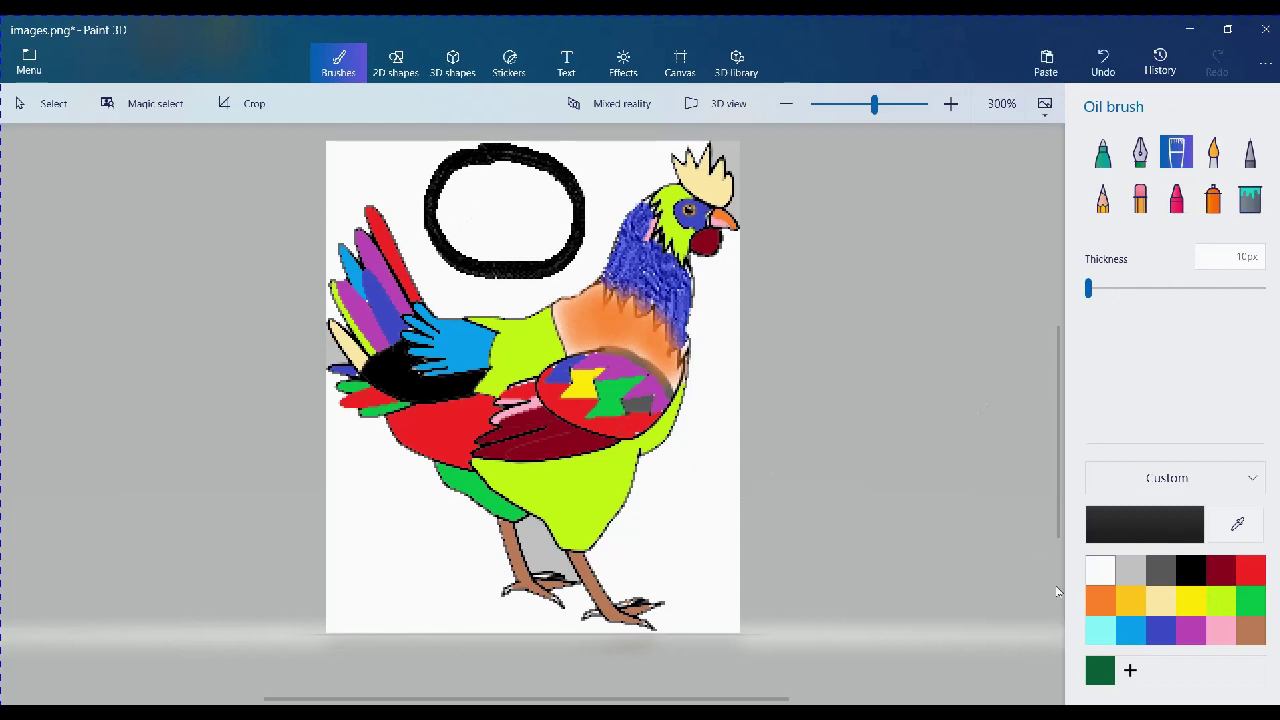
- Paint two red eyes and a yellow smiling mouth inside the black circle with the Oil brush
click(1220, 569)
click(468, 205)
click(1250, 569)
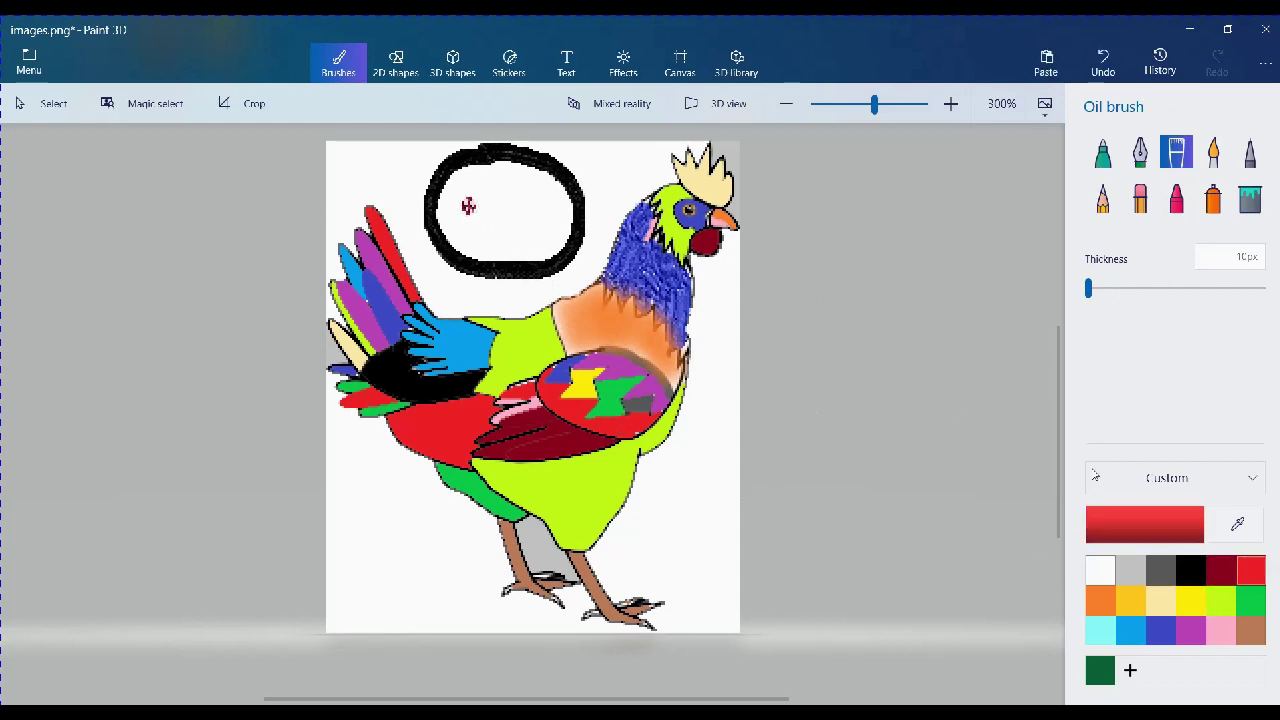
click(537, 202)
drag(537, 202, 467, 207)
click(468, 203)
click(1182, 597)
mouse_move(505, 248)
mouse_down()
mouse_move(477, 237)
mouse_move(540, 244)
mouse_move(548, 230)
mouse_up()
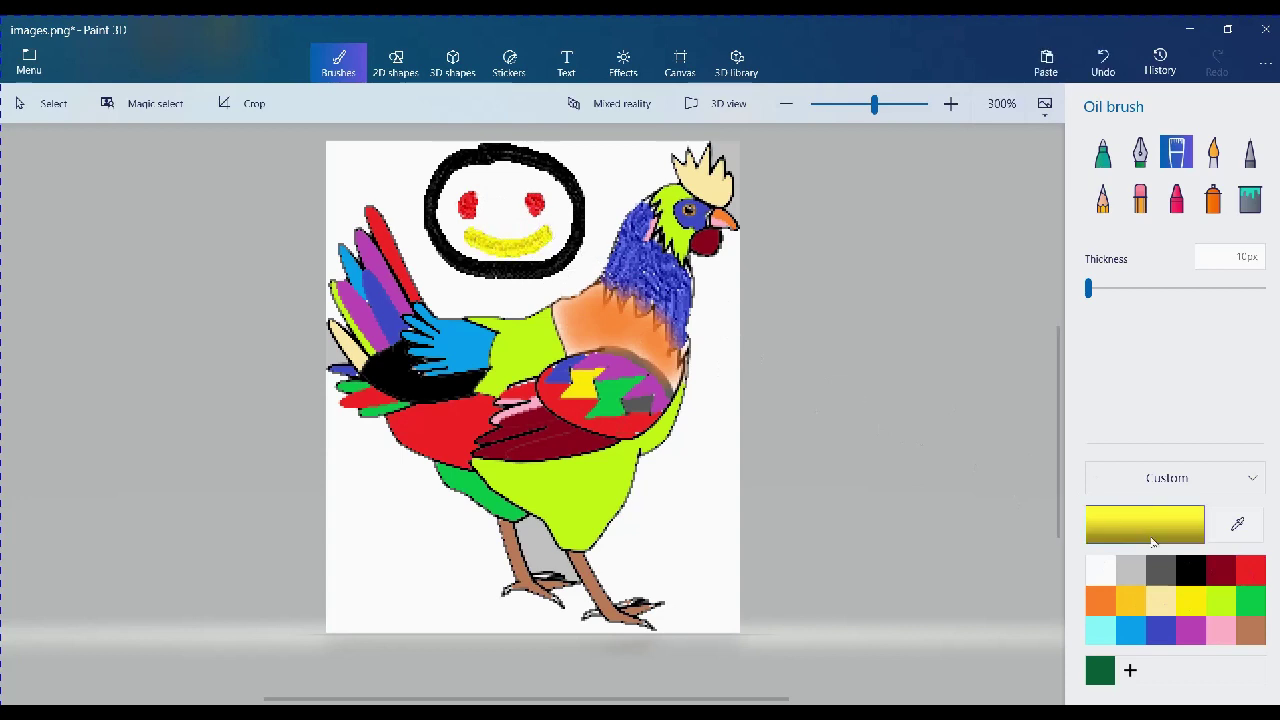